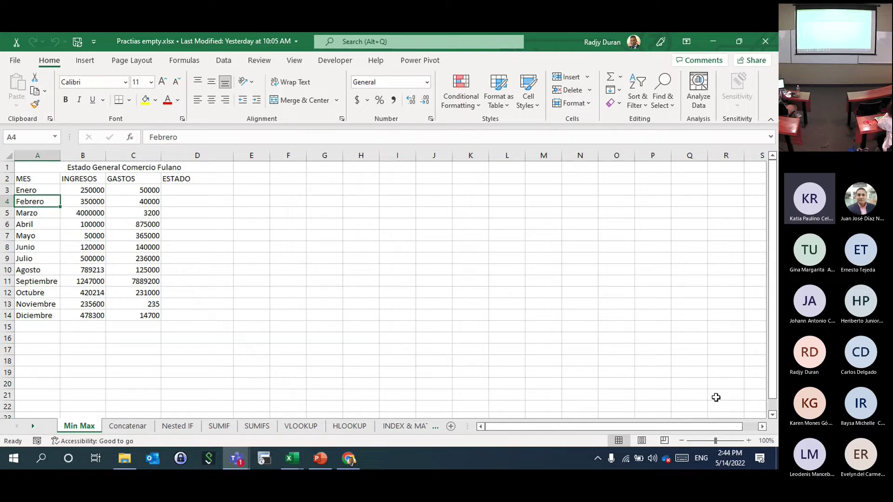
# - Calculate January's ESTADO in D3 as income minus expenses with the formula =B3-C3
pyautogui.click(749, 440)
pyautogui.click(748, 440)
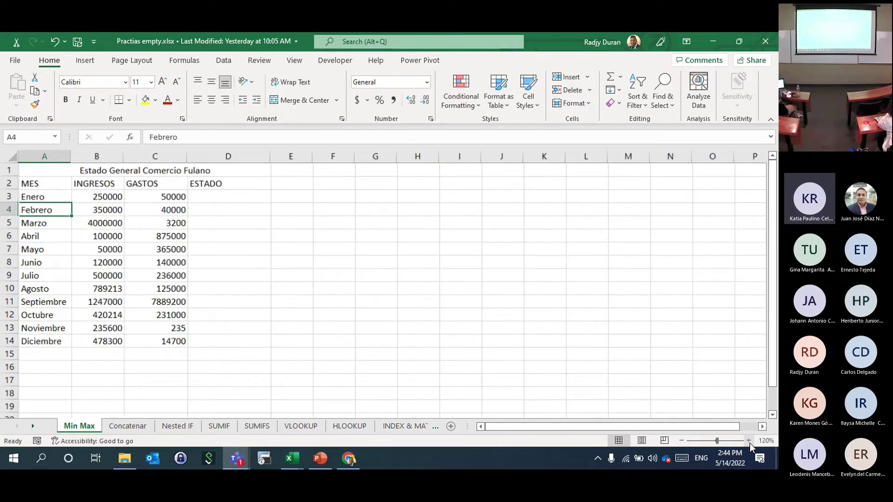
pyautogui.click(749, 441)
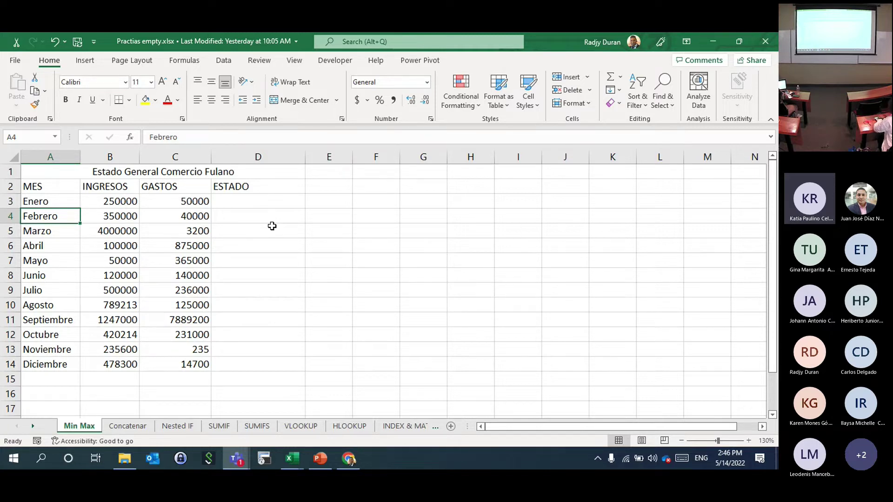
pyautogui.click(237, 197)
pyautogui.write('=')
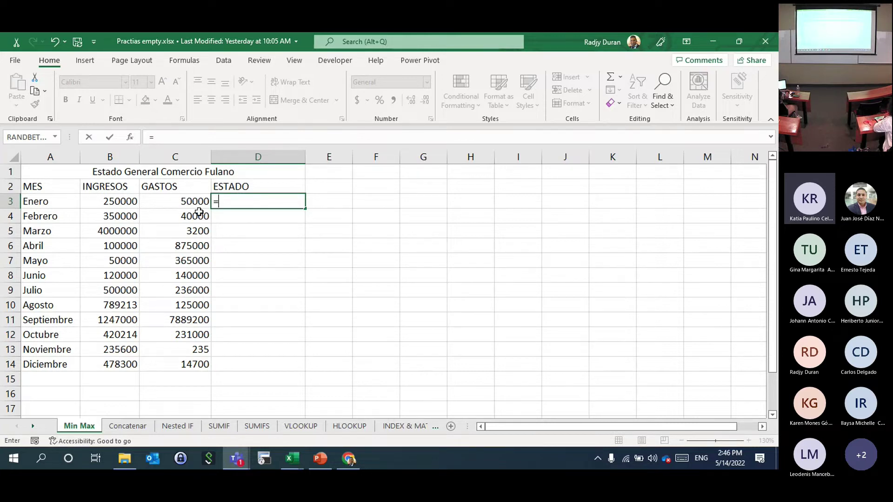
pyautogui.click(120, 202)
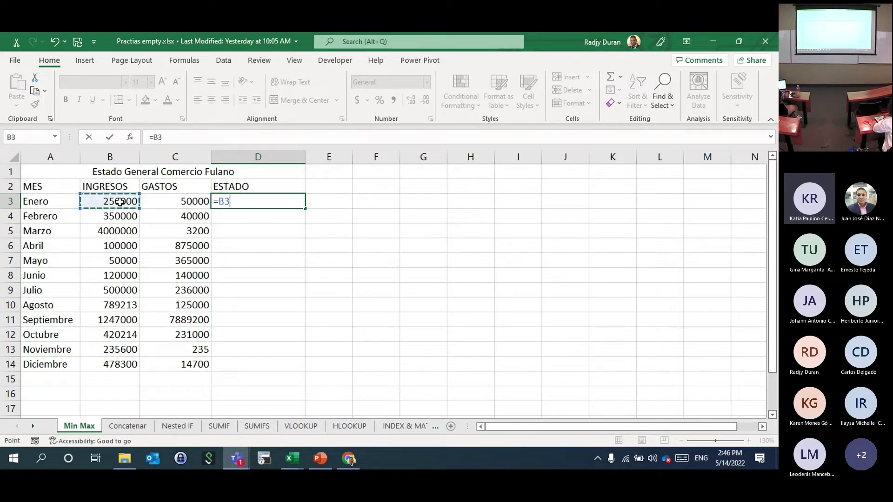
pyautogui.write('-')
pyautogui.click(176, 202)
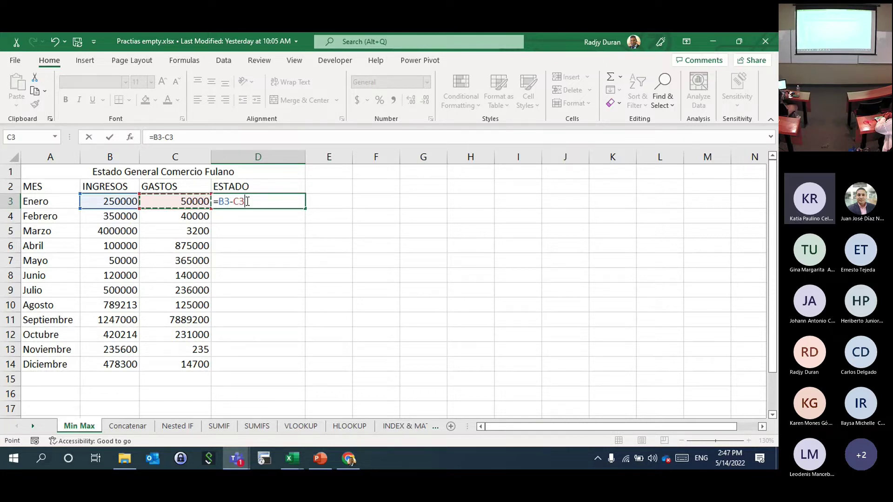
pyautogui.press('Return')
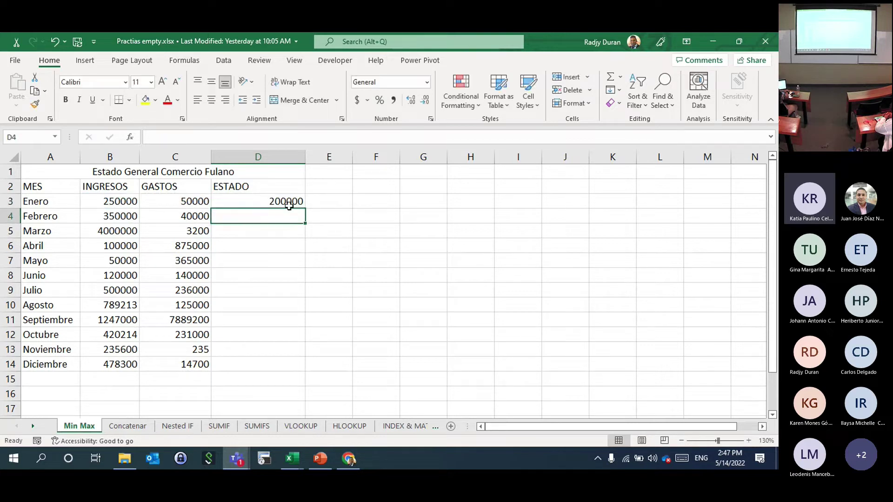
# - Copy the formula in D3 and paste it into D4 as a formula only
pyautogui.click(282, 200)
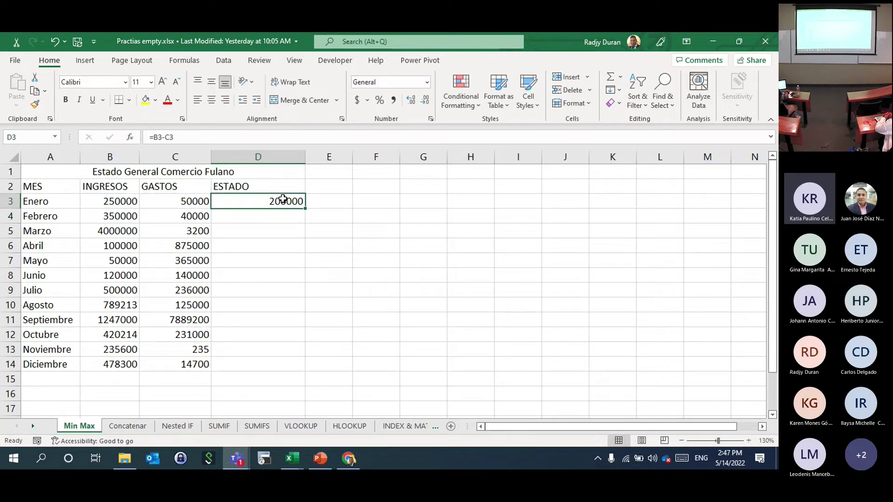
pyautogui.hotkey('ctrl', 'c')
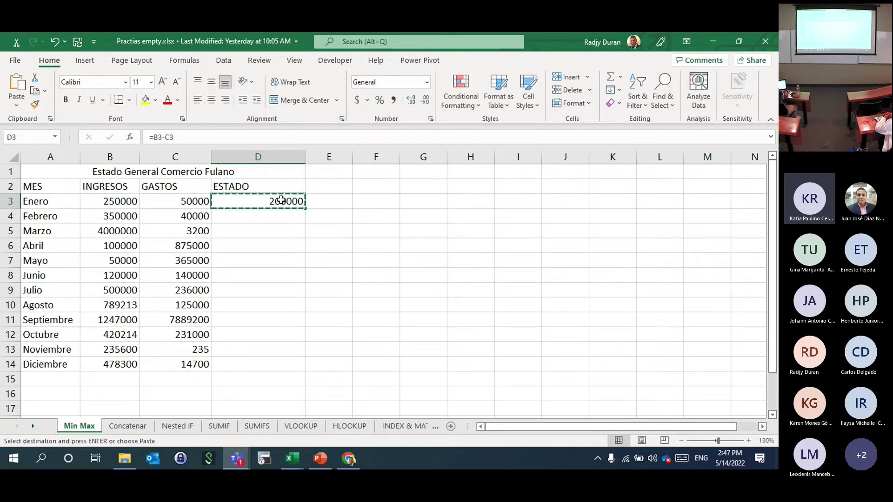
pyautogui.click(267, 214)
pyautogui.rightClick(266, 215)
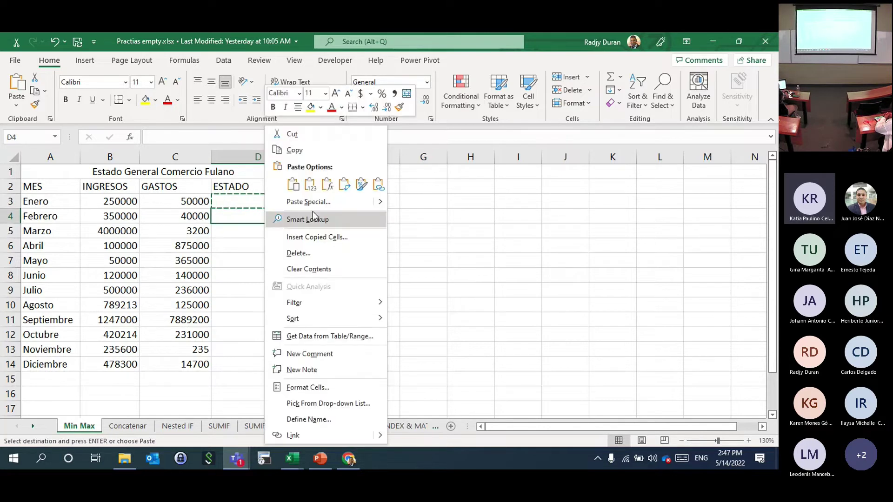
pyautogui.click(327, 185)
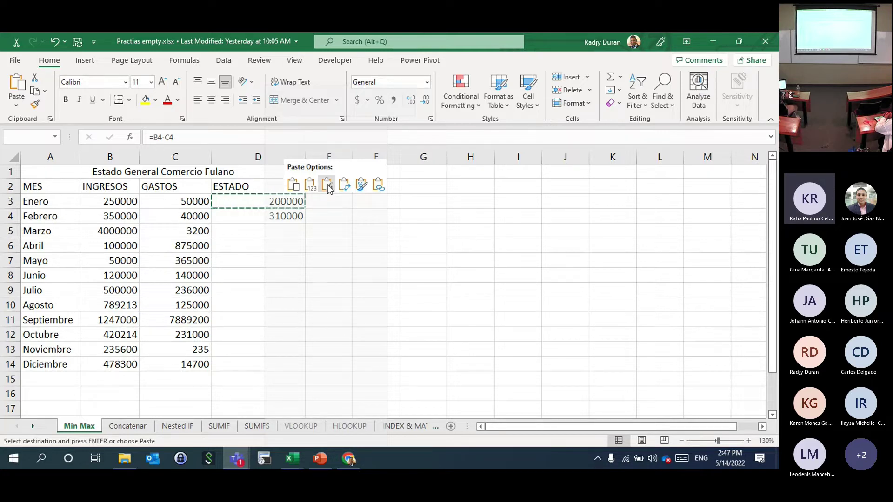
pyautogui.click(327, 185)
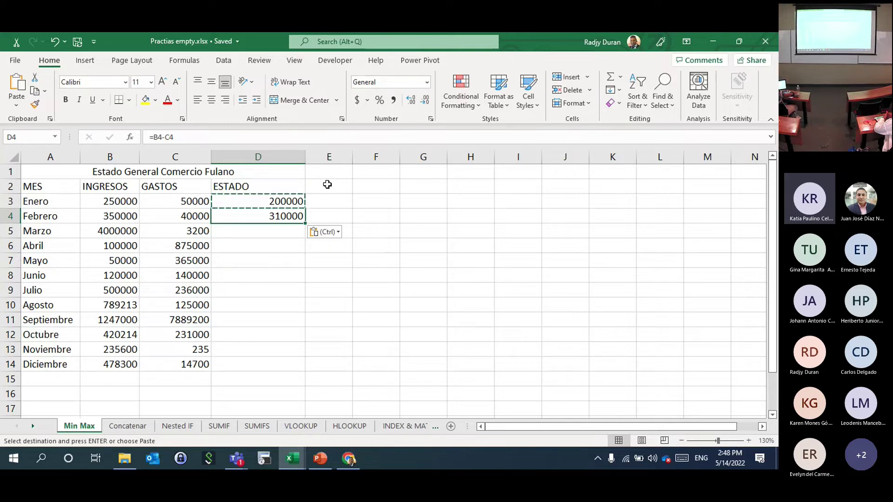
# - Lock the columns in D3's formula as =$B3-$C3 and fill D4's formula down the ESTADO column through Diciembre
pyautogui.click(287, 201)
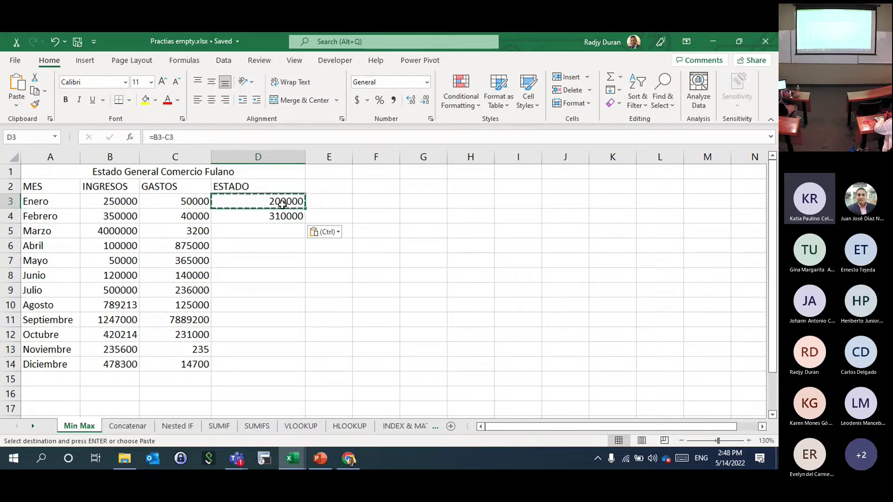
pyautogui.click(160, 137)
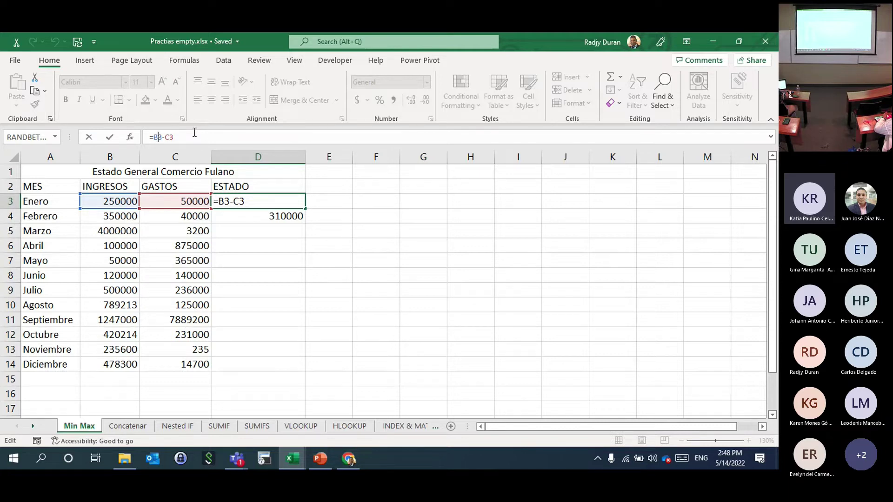
pyautogui.press('F4')
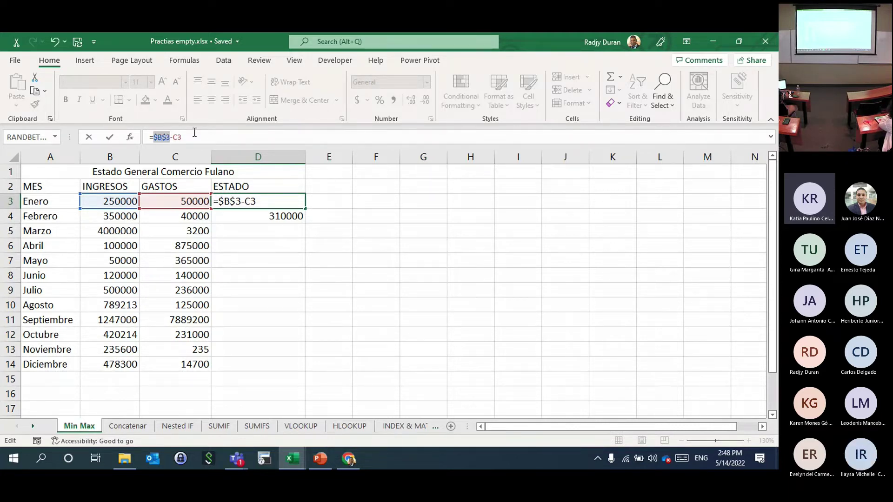
pyautogui.press('F4')
pyautogui.press('F4')
pyautogui.click(199, 136)
pyautogui.press('F4')
pyautogui.press('F4')
pyautogui.press('F4')
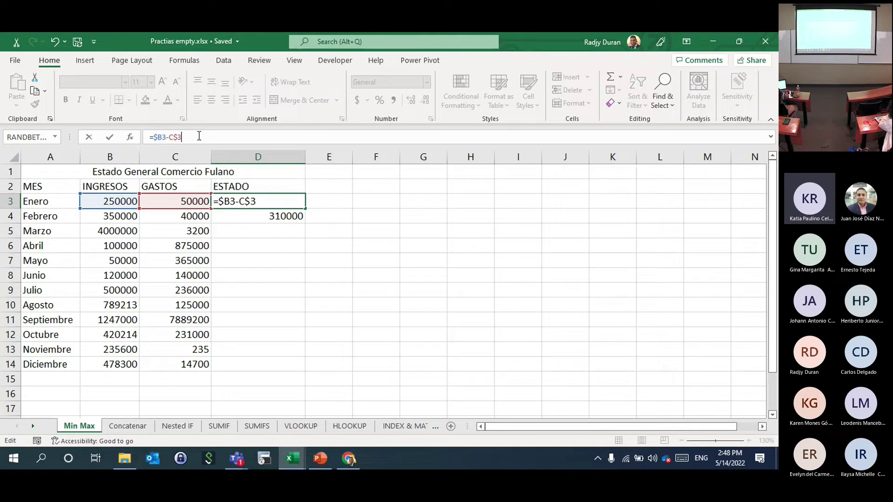
pyautogui.press('Return')
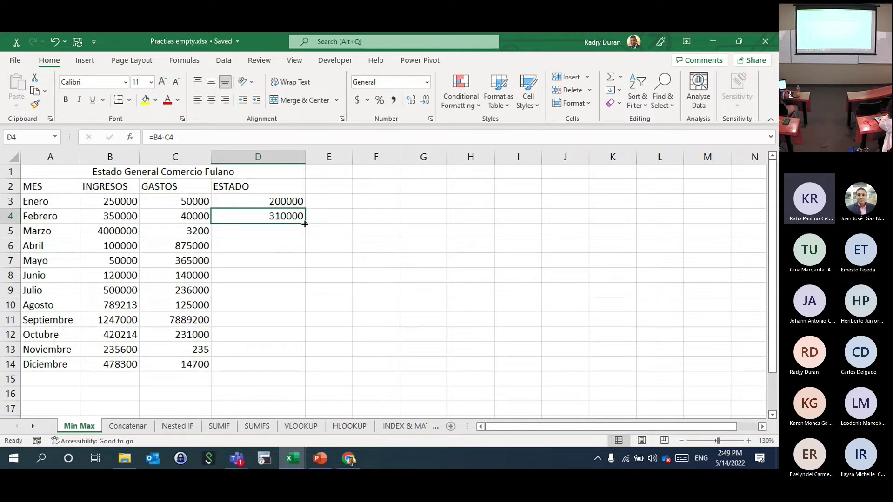
pyautogui.doubleClick(304, 224)
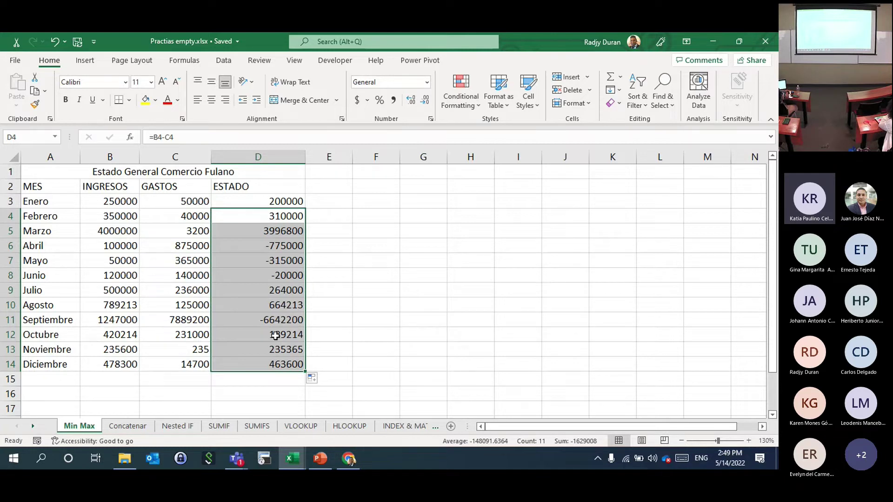
# - Try pasting D3's column-locked formula into F3 as a formula only, and clear F3 again
pyautogui.click(279, 202)
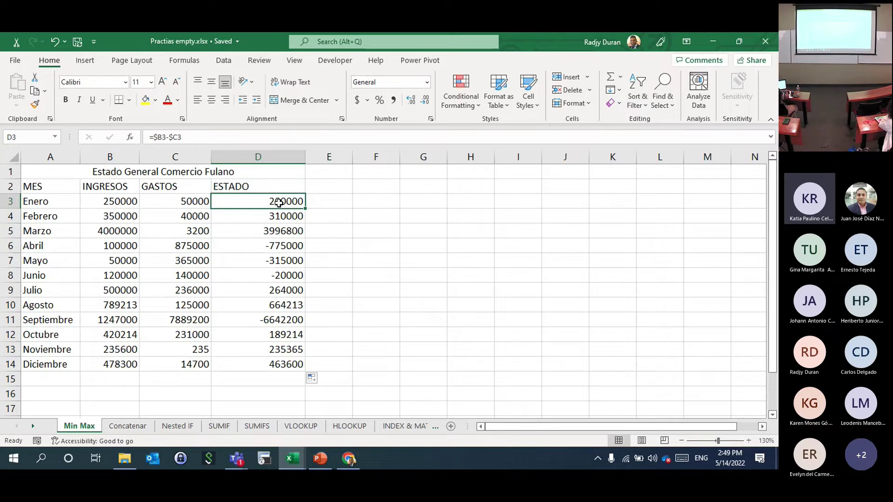
pyautogui.hotkey('ctrl', 'c')
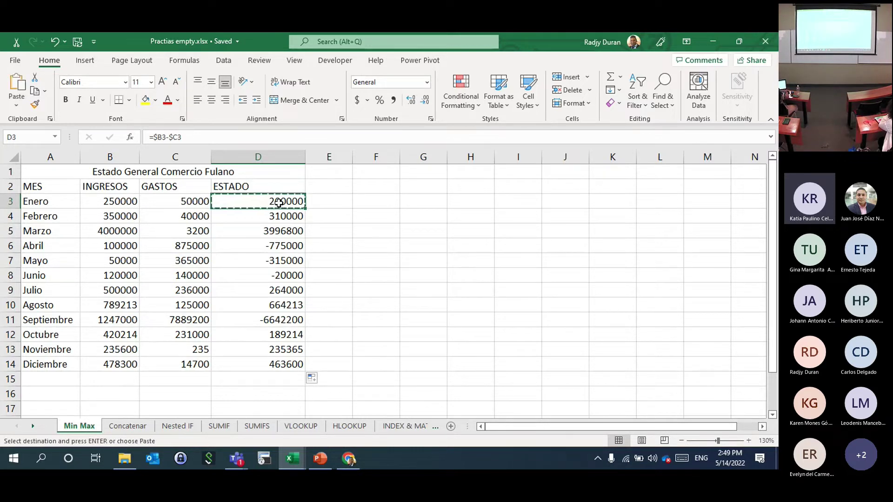
pyautogui.click(368, 205)
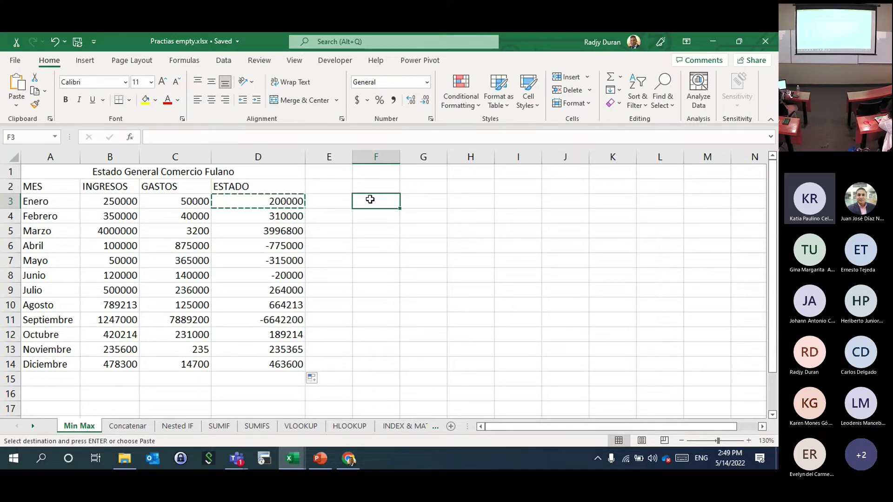
pyautogui.rightClick(370, 200)
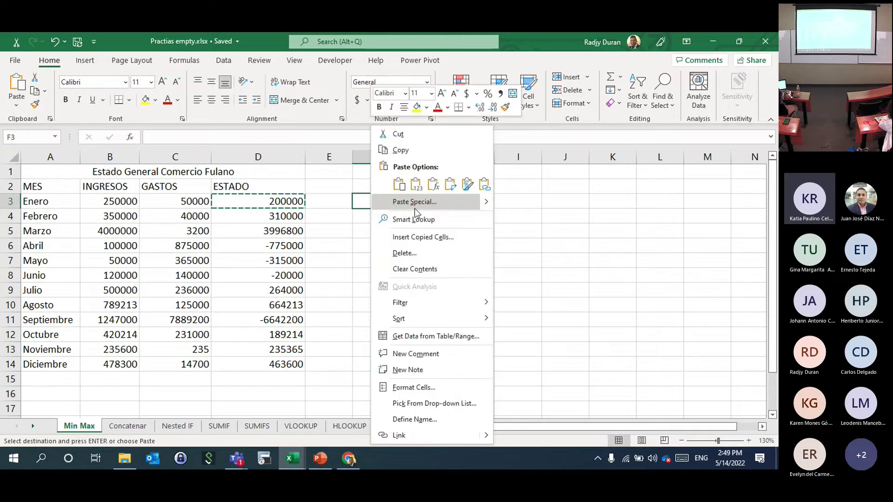
pyautogui.click(434, 184)
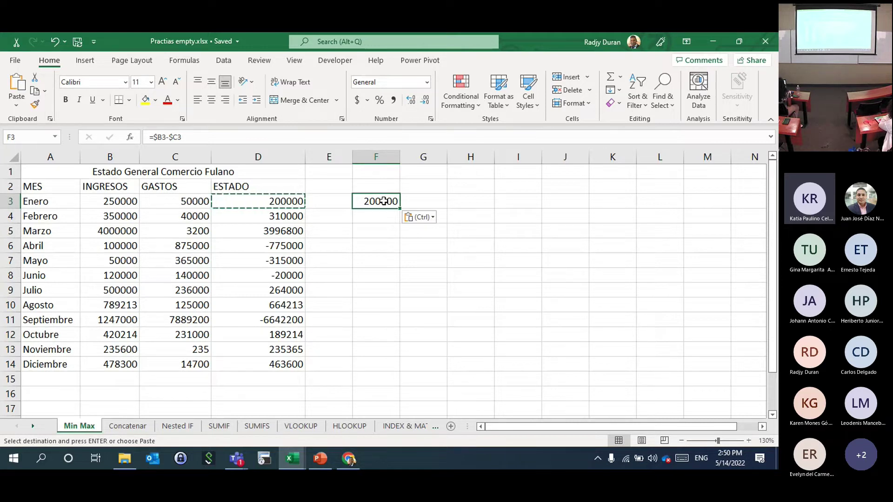
pyautogui.press('Delete')
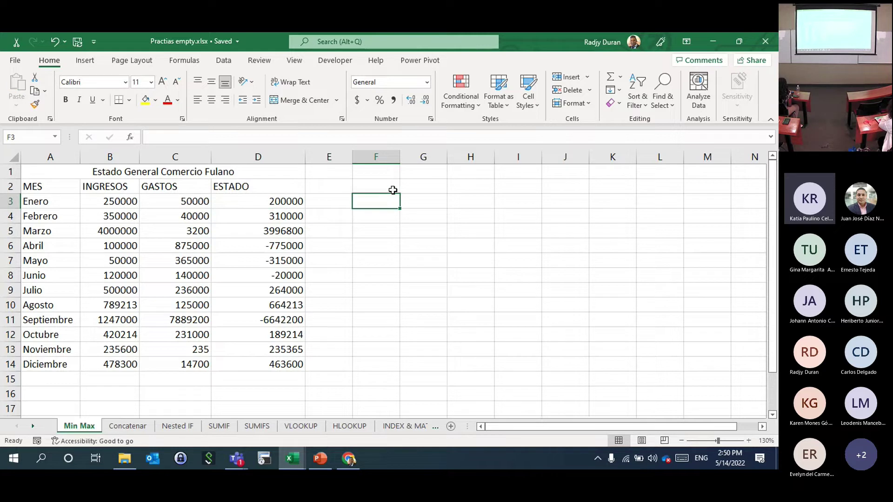
# - Enter the heading "Ganacia Semanales" in cell G2
pyautogui.click(408, 186)
pyautogui.write('Ganacia')
pyautogui.press('BackSpace')
pyautogui.press('BackSpace')
pyautogui.press('BackSpace')
pyautogui.press('BackSpace')
pyautogui.write('anacia s')
pyautogui.press('BackSpace')
pyautogui.write('Semana')
pyautogui.press('BackSpace')
pyautogui.press('BackSpace')
pyautogui.press('BackSpace')
pyautogui.press('BackSpace')
pyautogui.press('BackSpace')
pyautogui.press('BackSpace')
pyautogui.write('Semanales')
pyautogui.press('Return')
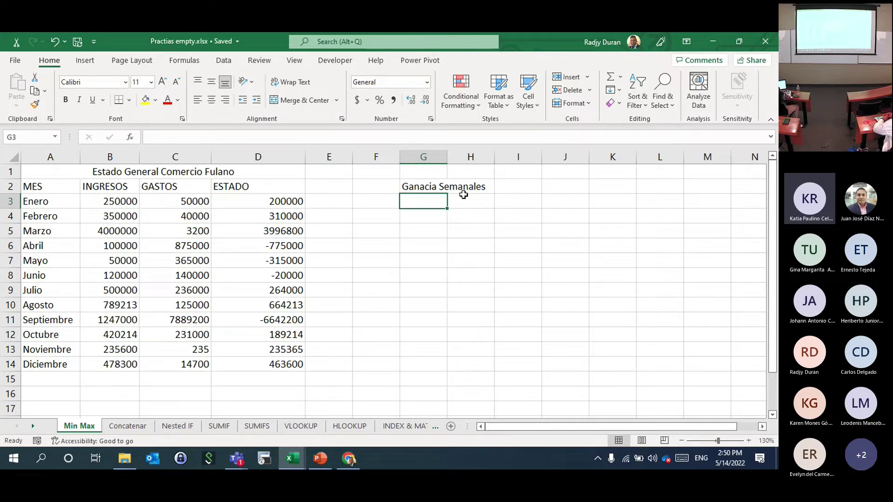
# - Widen column G to fit its heading within the column
pyautogui.press('Left')
pyautogui.press('Left')
pyautogui.press('Up')
pyautogui.press('Right')
pyautogui.press('Right')
pyautogui.press('Right')
pyautogui.press('Right')
pyautogui.press('Right')
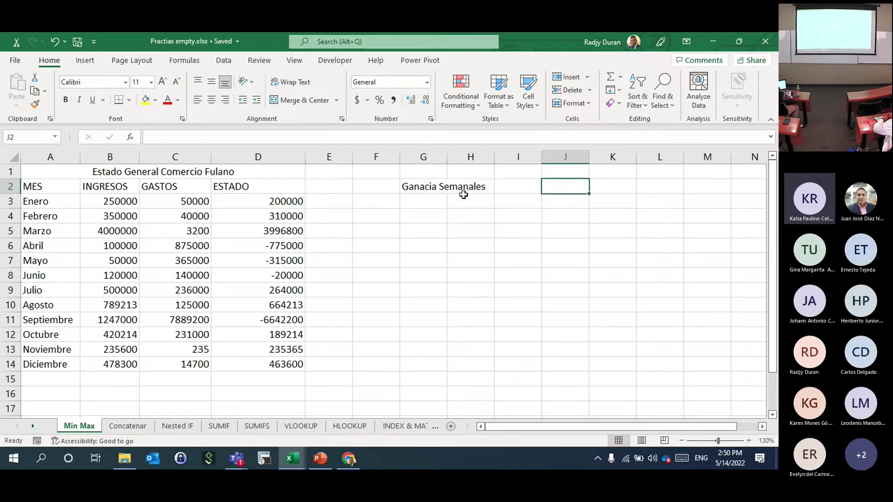
pyautogui.press('Left')
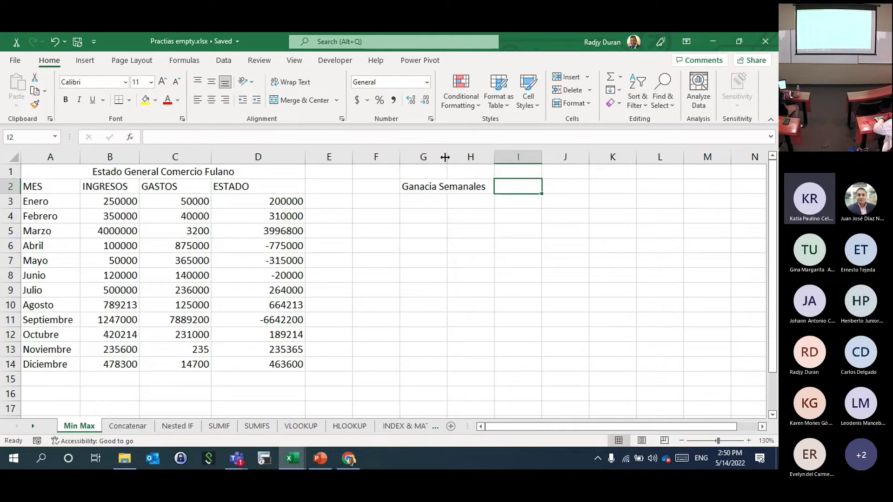
pyautogui.moveTo(446, 157); pyautogui.dragTo(494, 158)
# - Enter the heading "Cantiad Semanas" in H2 and the value 4 below it in H3
pyautogui.click(524, 186)
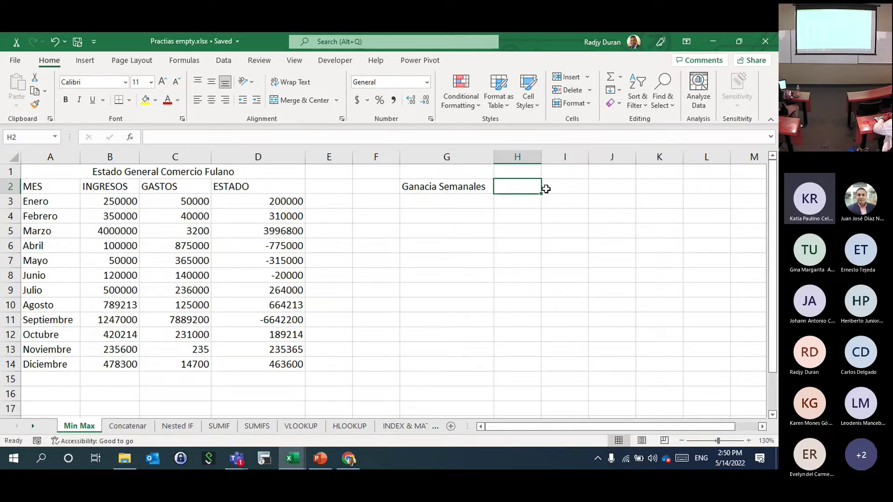
pyautogui.write('Cantiad SEmana')
pyautogui.press('BackSpace')
pyautogui.press('BackSpace')
pyautogui.press('BackSpace')
pyautogui.press('BackSpace')
pyautogui.press('BackSpace')
pyautogui.write('emanas')
pyautogui.press('Return')
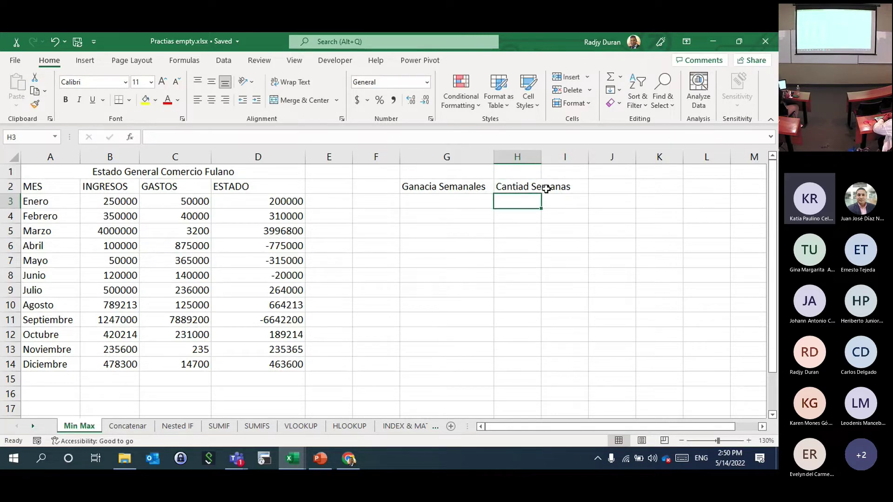
pyautogui.write('4')
pyautogui.press('Left')
# - Build a weekly profit formula in G3 that divides January's ESTADO by the number of weeks, =D3/H3
pyautogui.press('Left')
pyautogui.press('Right')
pyautogui.write('=')
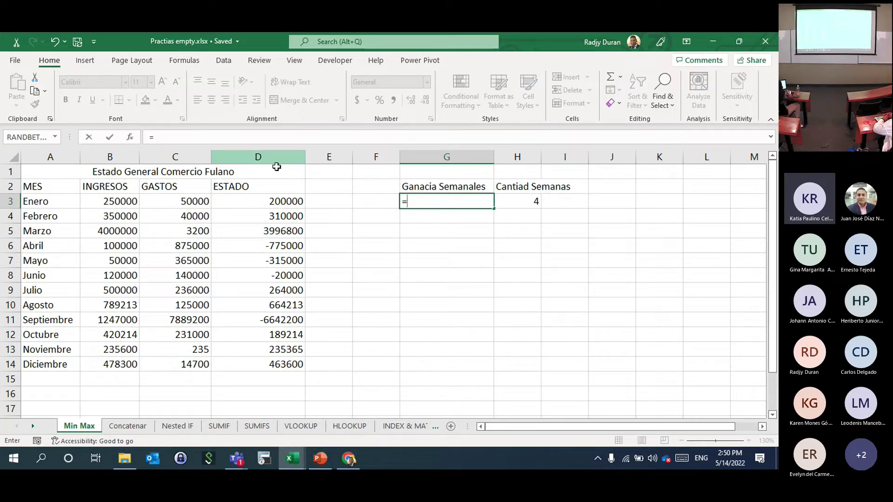
pyautogui.click(281, 202)
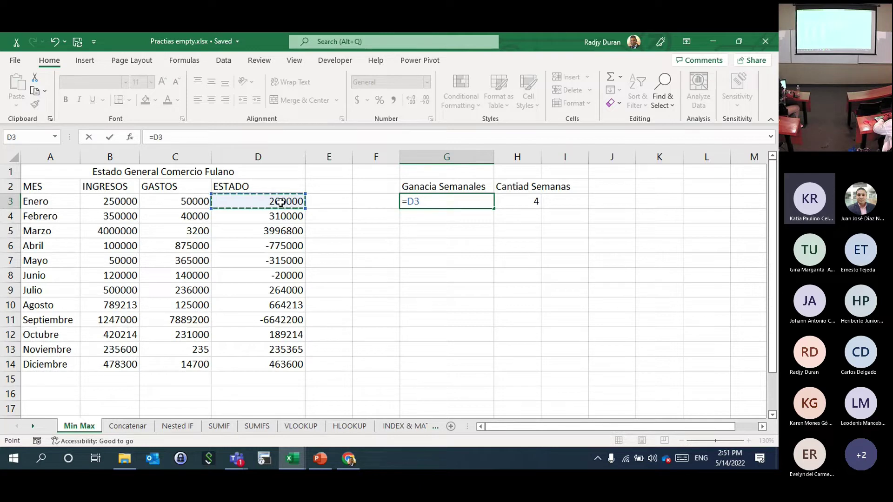
pyautogui.write('/')
pyautogui.click(521, 201)
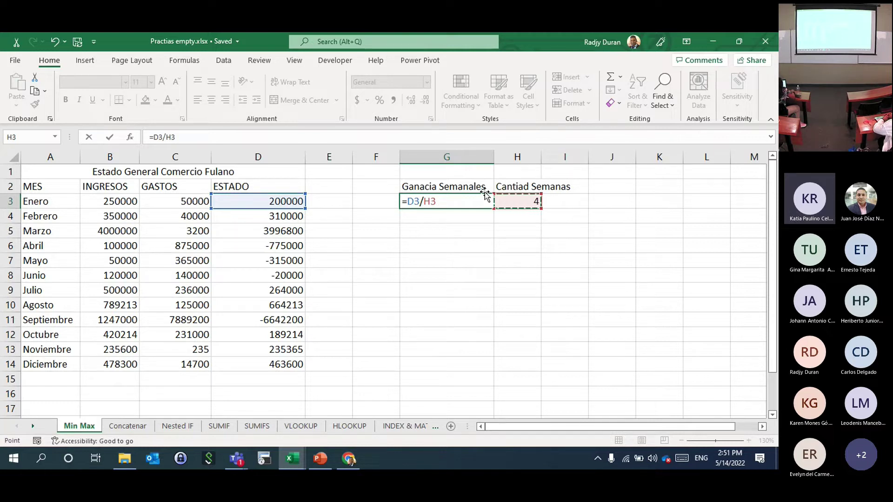
# - Lock the column of the D3 reference as $D3, make the H3 reference fully absolute, and confirm G3's formula
pyautogui.click(409, 201)
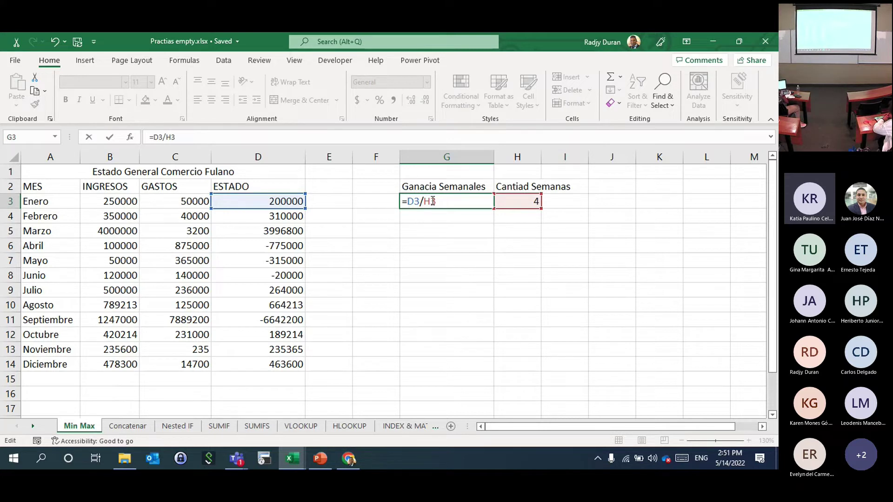
pyautogui.press('F4')
pyautogui.press('F4')
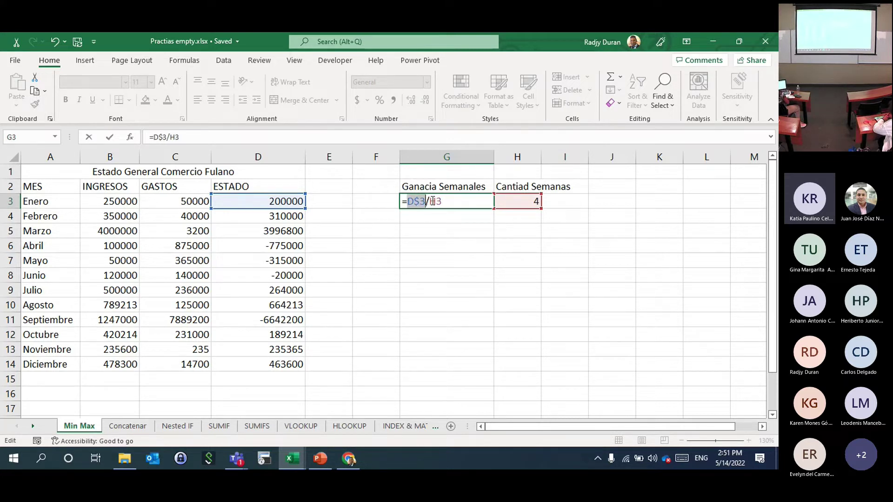
pyautogui.press('F4')
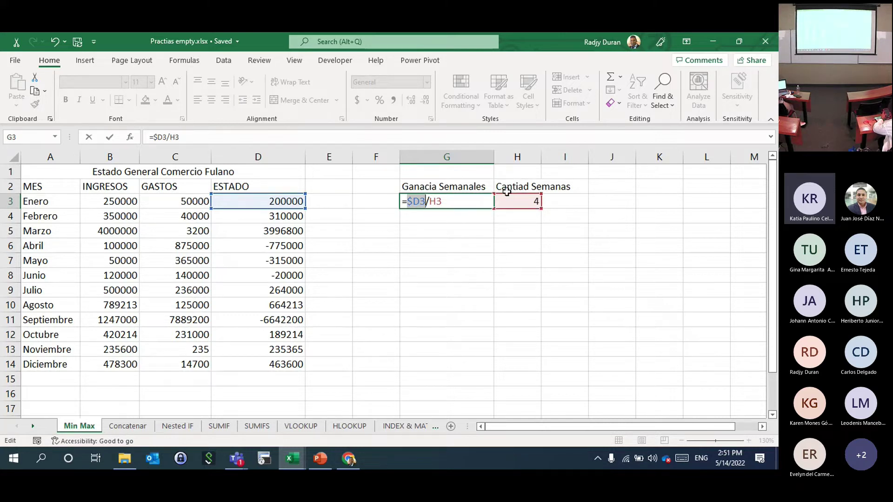
pyautogui.click(445, 201)
pyautogui.press('F4')
pyautogui.press('Return')
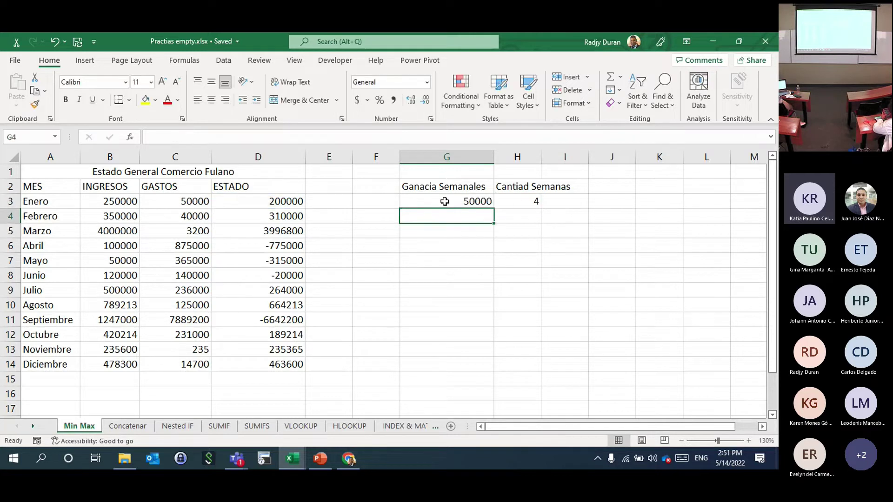
# - Copy the weekly profit formula from G3 down through December in G14 and inspect the references in G10's formula
pyautogui.click(477, 203)
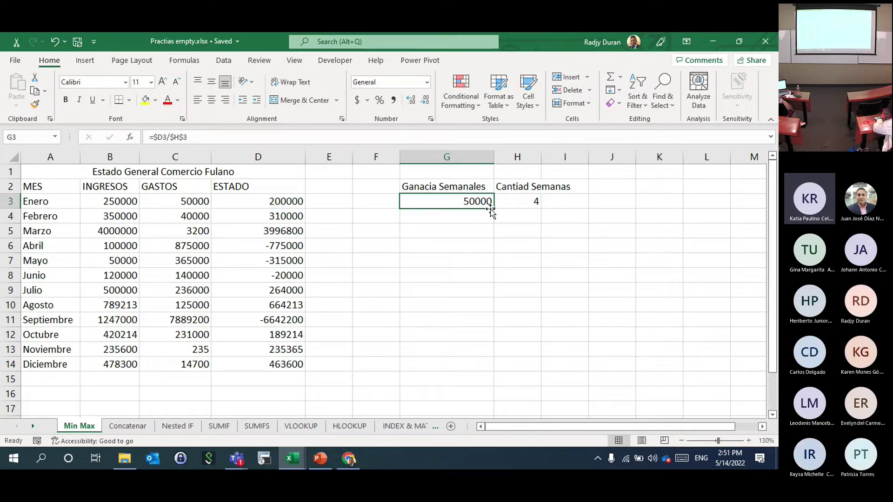
pyautogui.moveTo(493, 208); pyautogui.dragTo(487, 368)
pyautogui.click(466, 306)
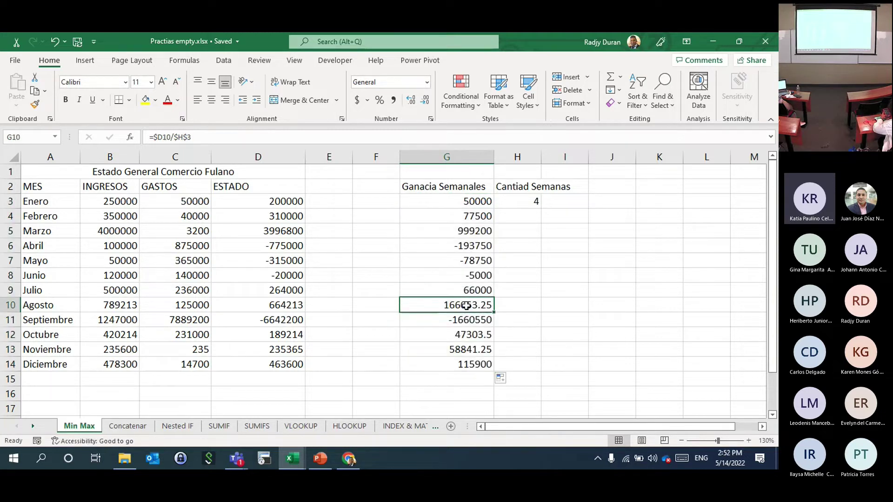
pyautogui.doubleClick(466, 306)
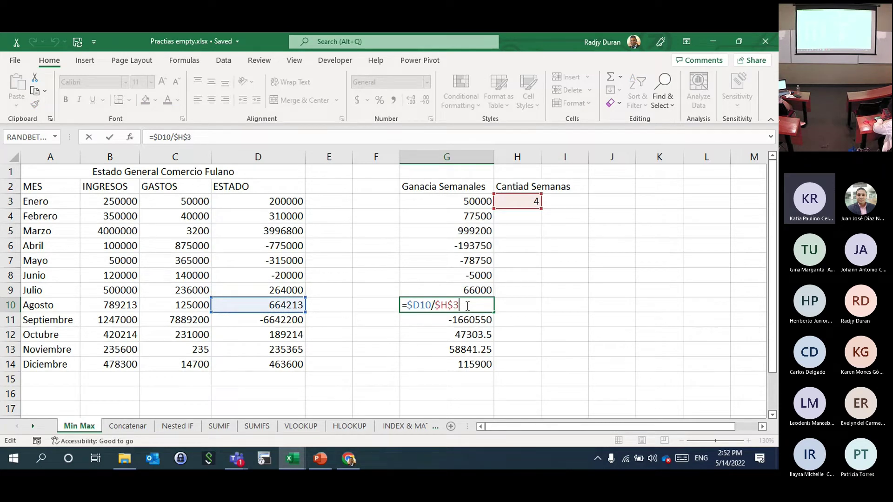
pyautogui.hotkey('ctrl', 'Return')
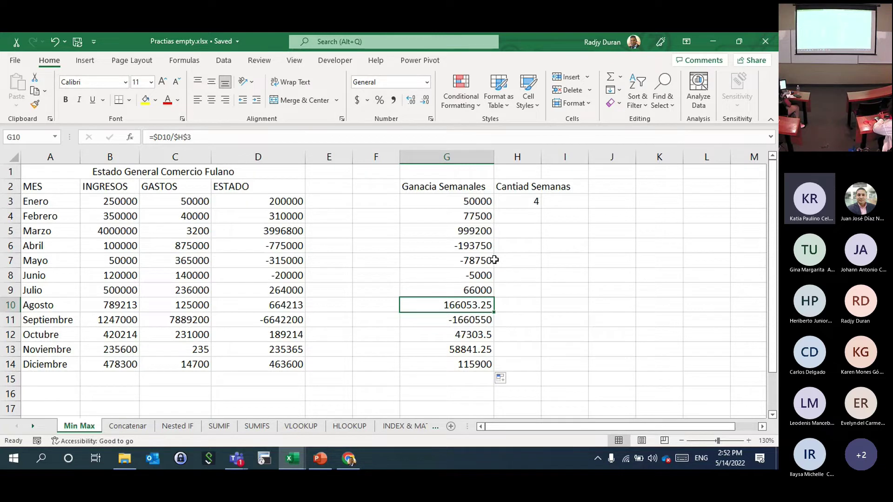
# - Open the Concatenar sheet and select D2, the first cell under the Concatenate heading
pyautogui.click(128, 426)
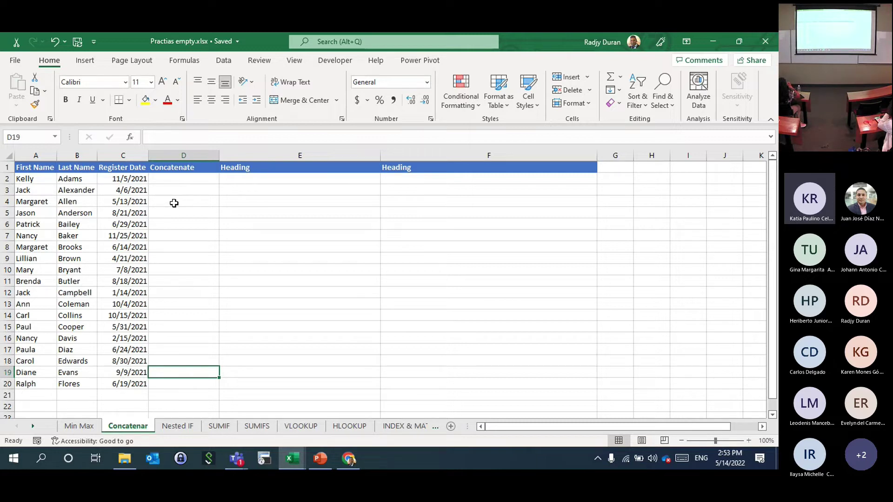
pyautogui.click(184, 181)
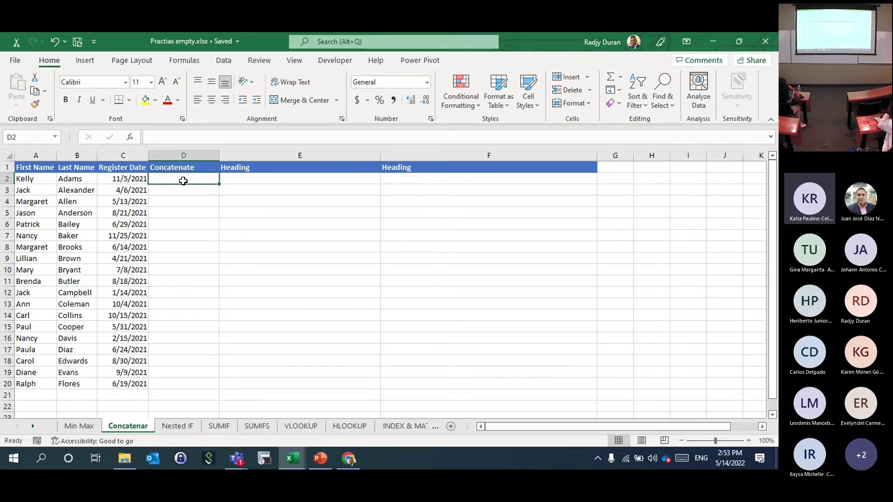
pyautogui.write('=')
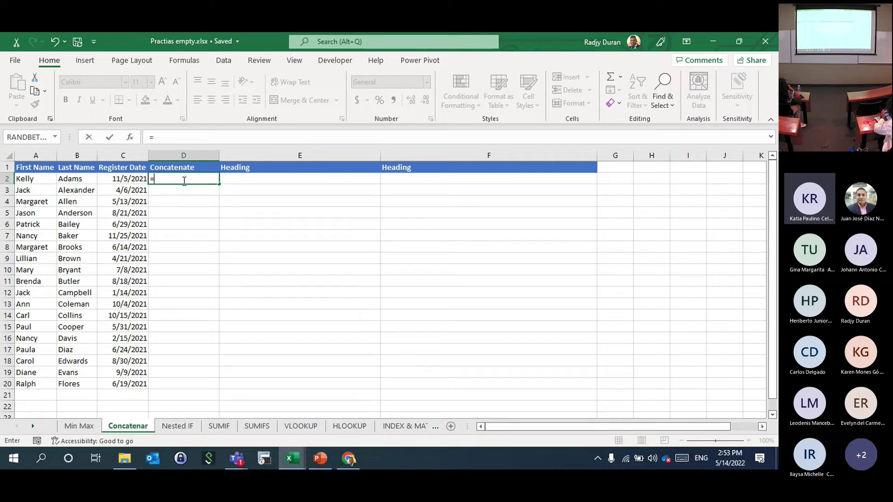
pyautogui.click(184, 181)
pyautogui.write('hla')
pyautogui.press('BackSpace')
pyautogui.press('BackSpace')
pyautogui.press('BackSpace')
pyautogui.press('BackSpace')
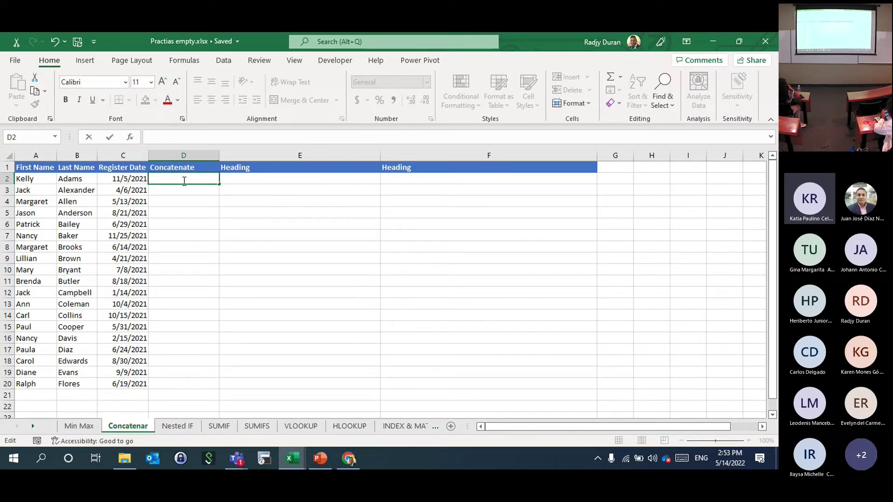
pyautogui.write('=')
pyautogui.click(39, 179)
pyautogui.press('BackSpace')
pyautogui.press('BackSpace')
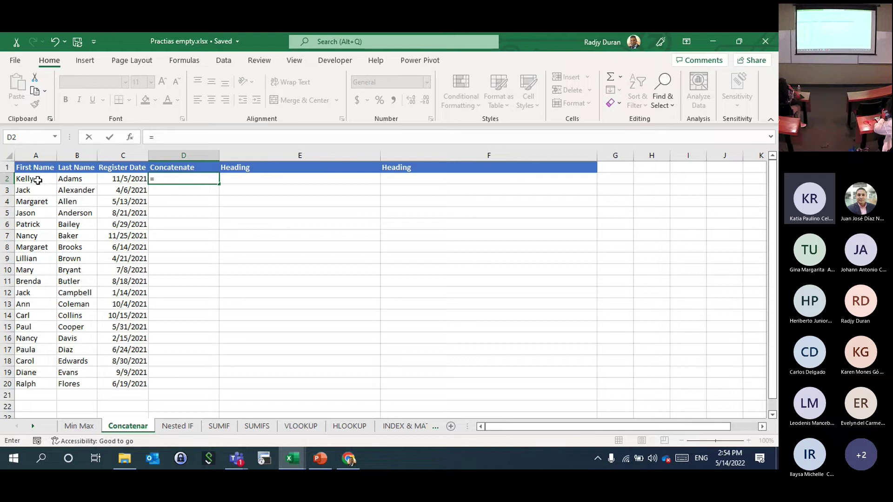
# - Enter the first person's full name as plain text in D2 and correct the spelling of the last name
pyautogui.write('Kelly Adamas')
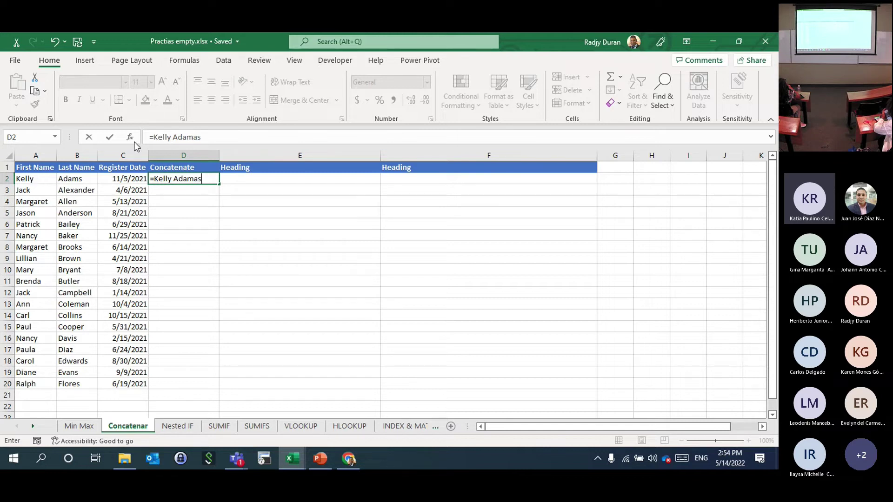
pyautogui.click(155, 136)
pyautogui.press('BackSpace')
pyautogui.press('Return')
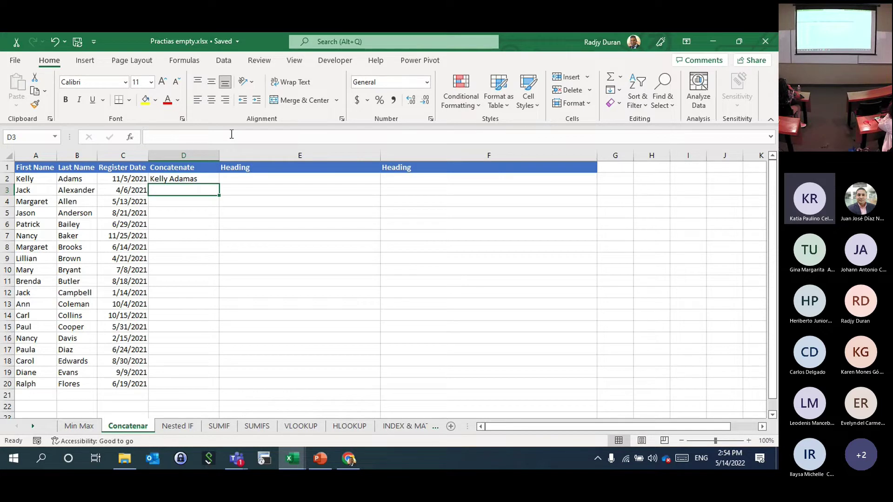
pyautogui.press('Up')
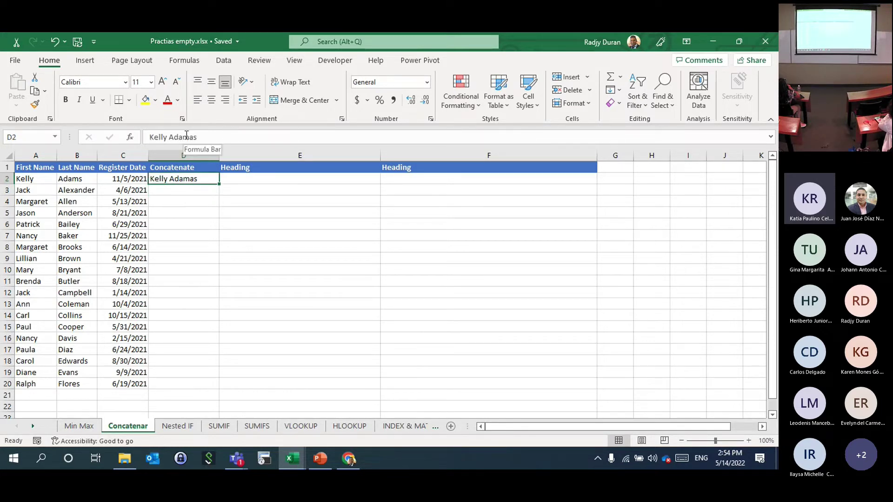
pyautogui.click(186, 136)
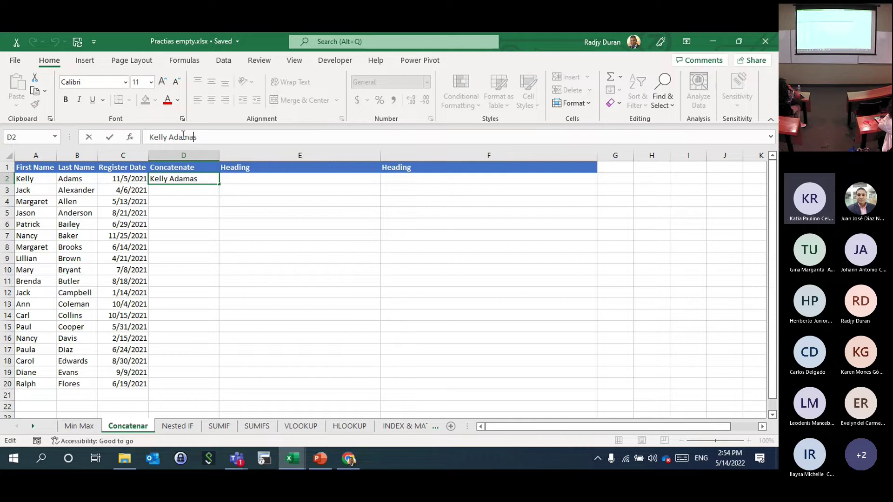
pyautogui.press('BackSpace')
pyautogui.press('Return')
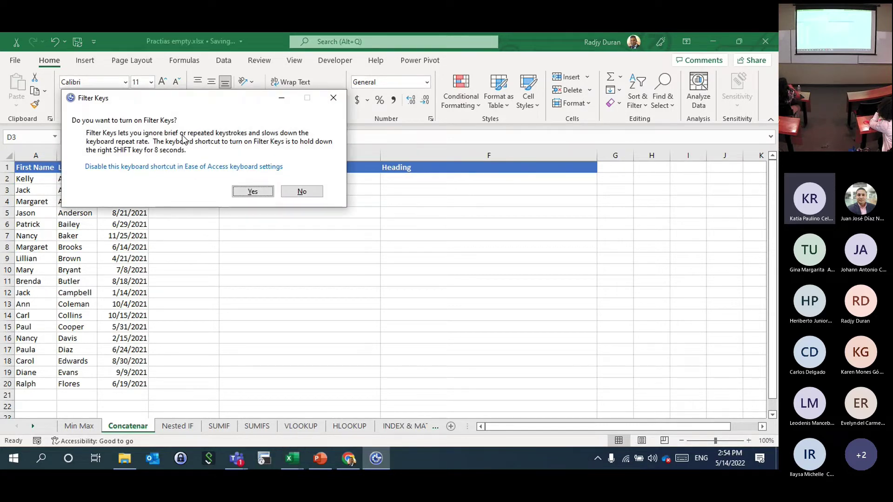
pyautogui.click(333, 98)
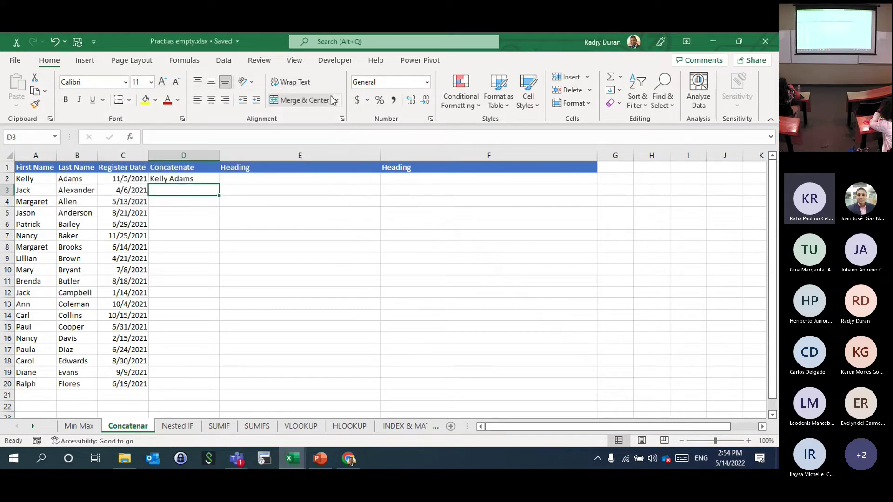
# - Enter the second person's full name in D3 and accept the Flash Fill suggestion for the remaining rows
pyautogui.write('Jack Alexander')
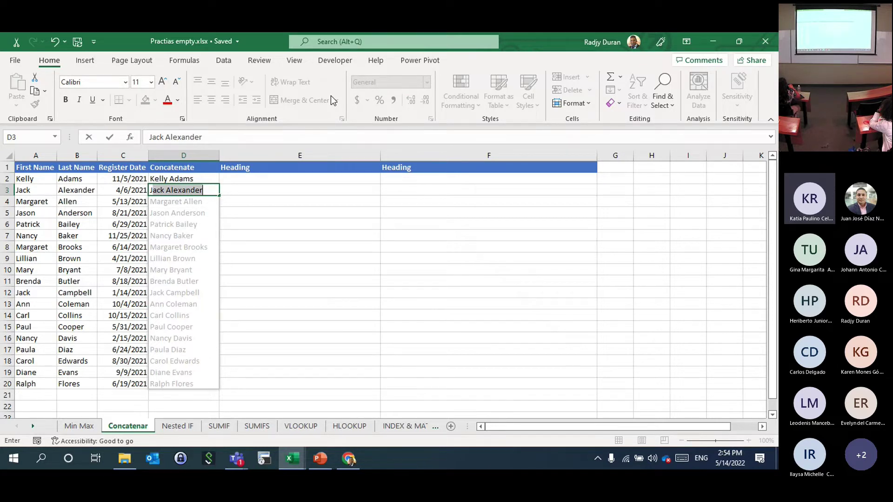
pyautogui.press('Return')
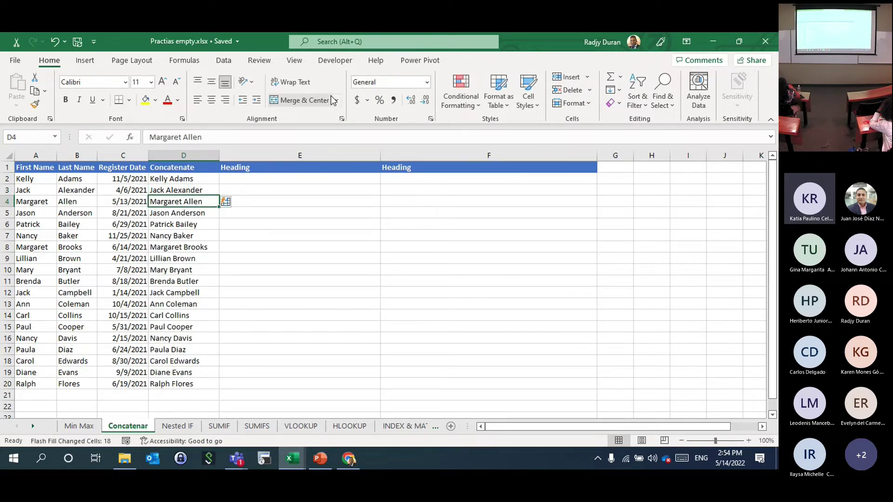
# - Undo the Flash Fill and clear the manually entered names from D2 and D3
pyautogui.press('Up')
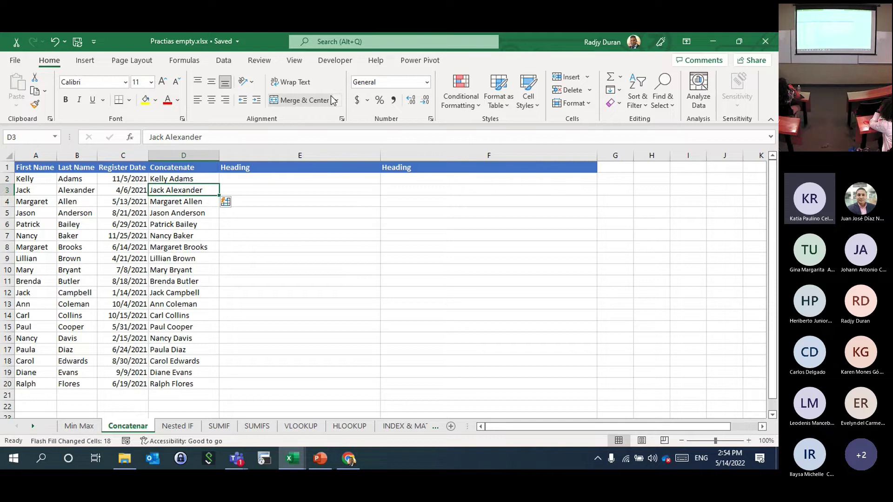
pyautogui.press('Up')
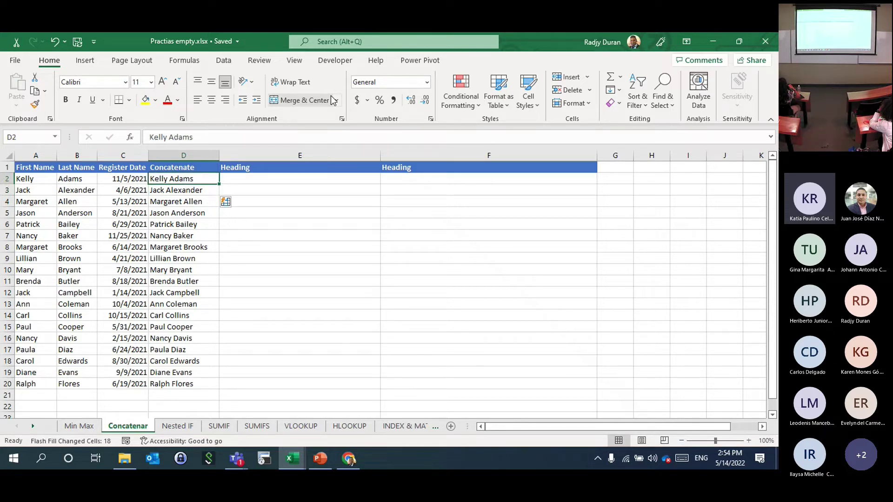
pyautogui.hotkey('ctrl', 'z')
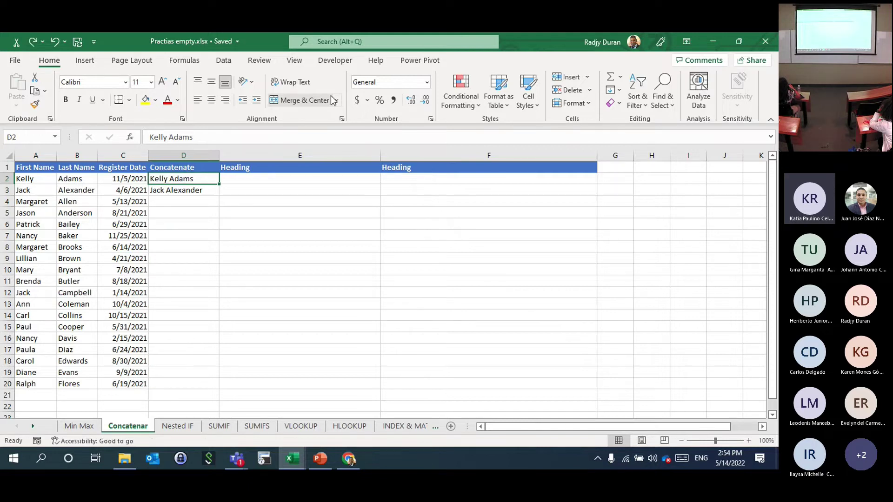
pyautogui.hotkey('ctrl', 'Down')
pyautogui.hotkey('ctrl', 'Down')
pyautogui.hotkey('ctrl', 'Up')
pyautogui.hotkey('ctrl', 'Up')
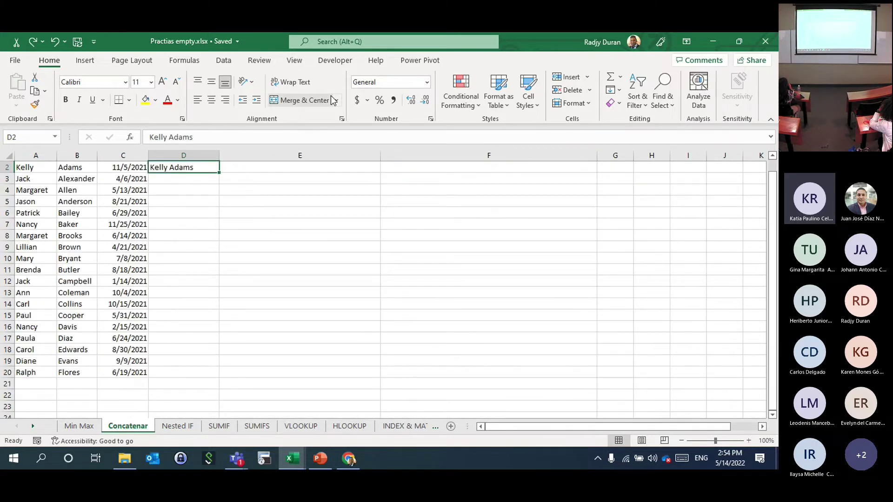
pyautogui.press('Down')
pyautogui.press('Delete')
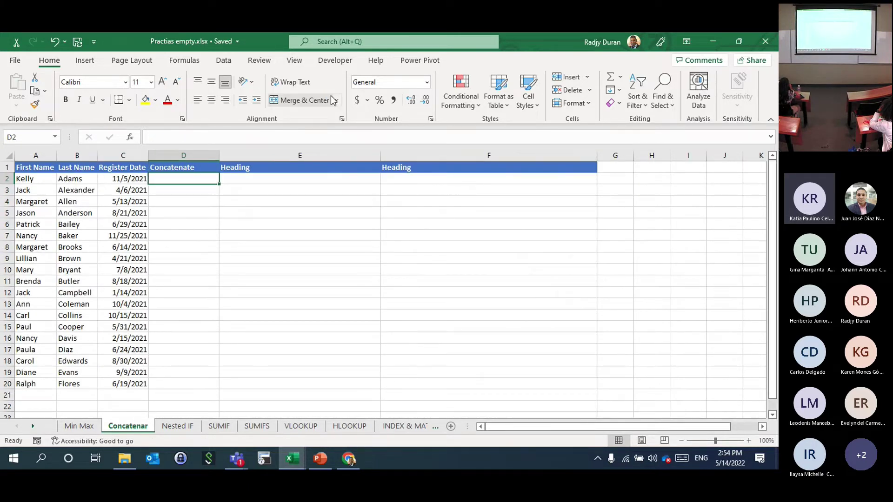
# - Join the first and last name of row 2 in D2 with =CONCATENATE(A2,B2)
pyautogui.write('=con')
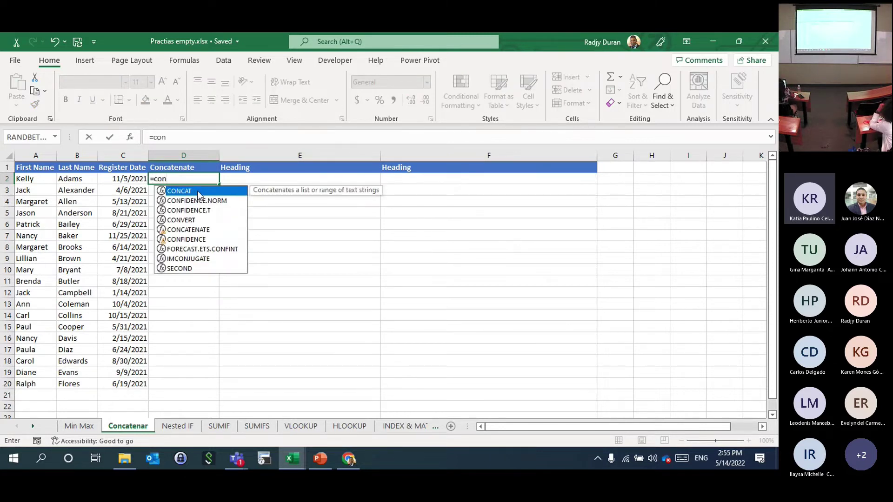
pyautogui.doubleClick(205, 230)
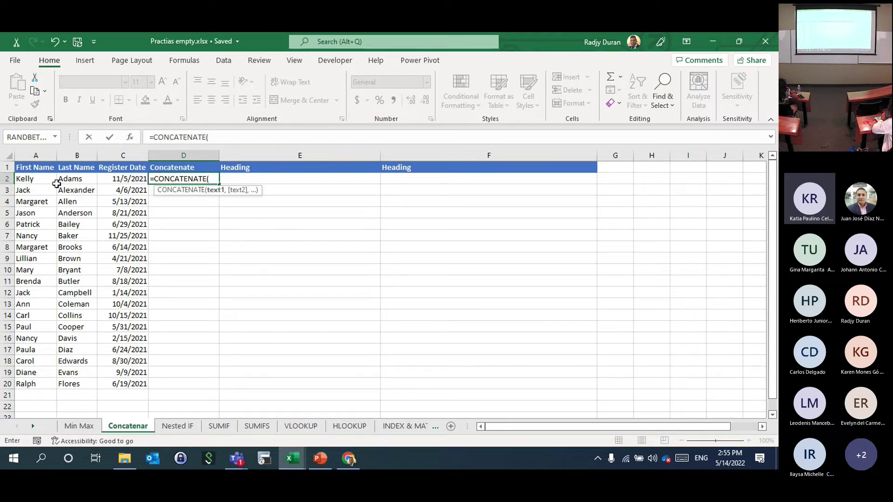
pyautogui.click(37, 178)
pyautogui.write(',')
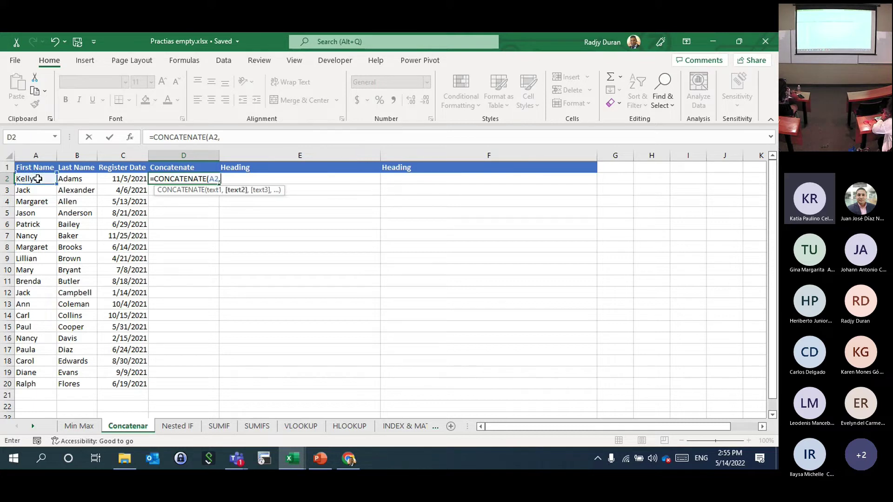
pyautogui.click(77, 177)
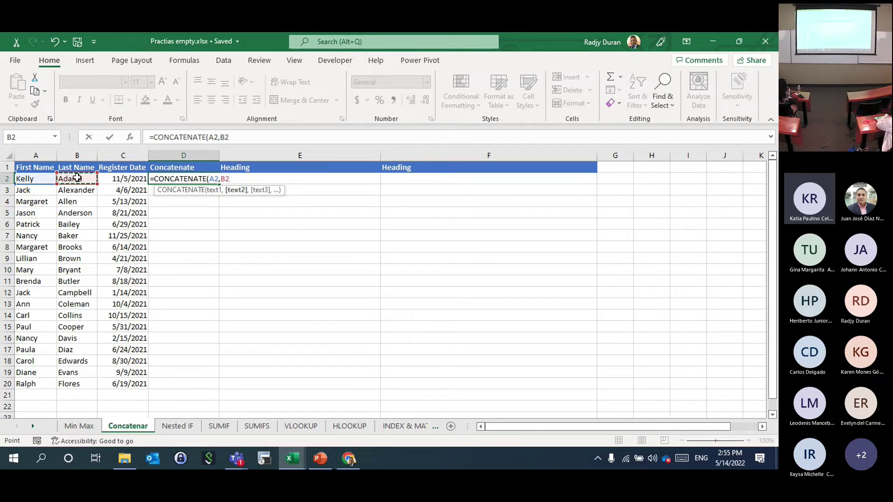
pyautogui.click(77, 177)
pyautogui.press('Return')
pyautogui.click(154, 180)
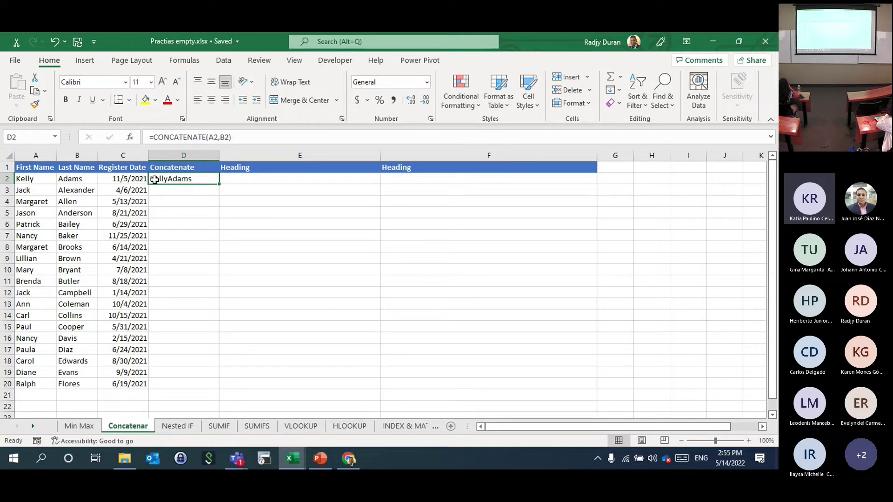
pyautogui.press('Up')
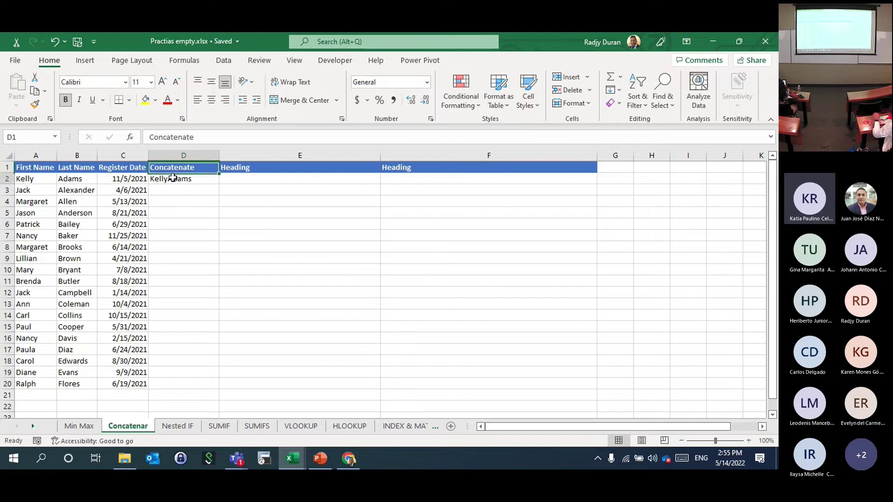
# - Insert a space between the names in D2, making it =CONCATENATE(A2," ",B2), and fill the formula down to D20
pyautogui.click(175, 178)
pyautogui.click(214, 137)
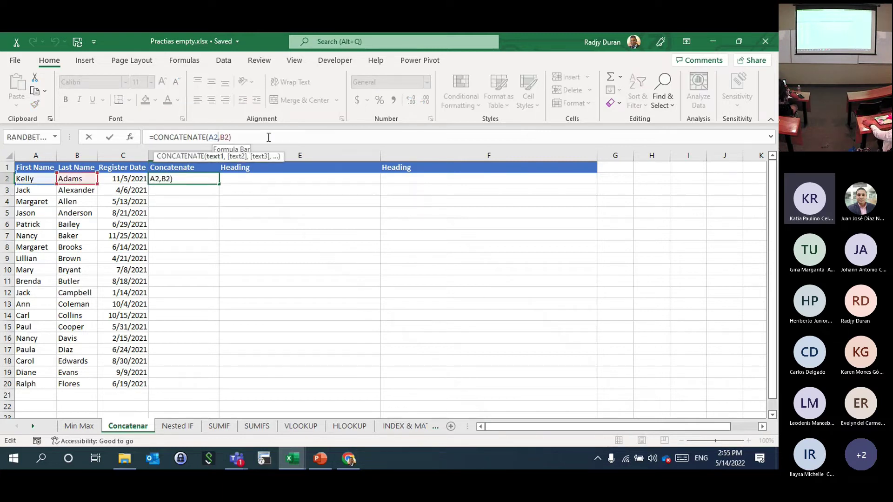
pyautogui.press('Right')
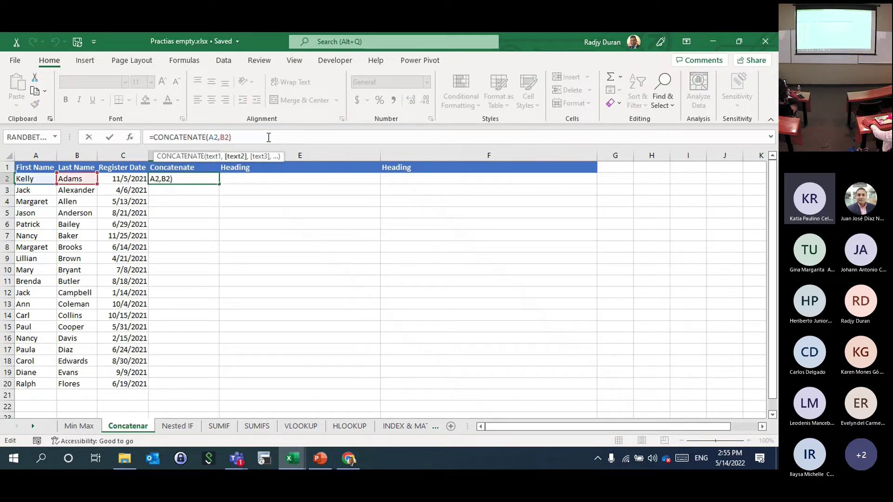
pyautogui.write('"')
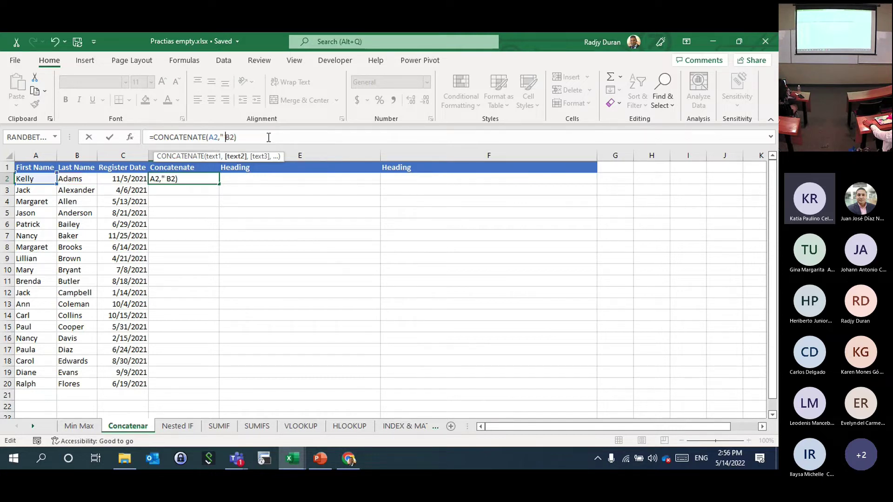
pyautogui.write(' ",')
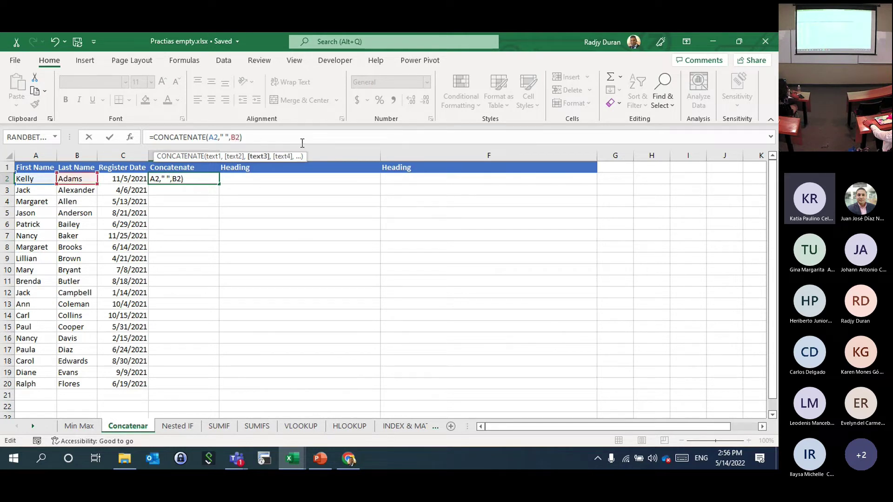
pyautogui.press('Return')
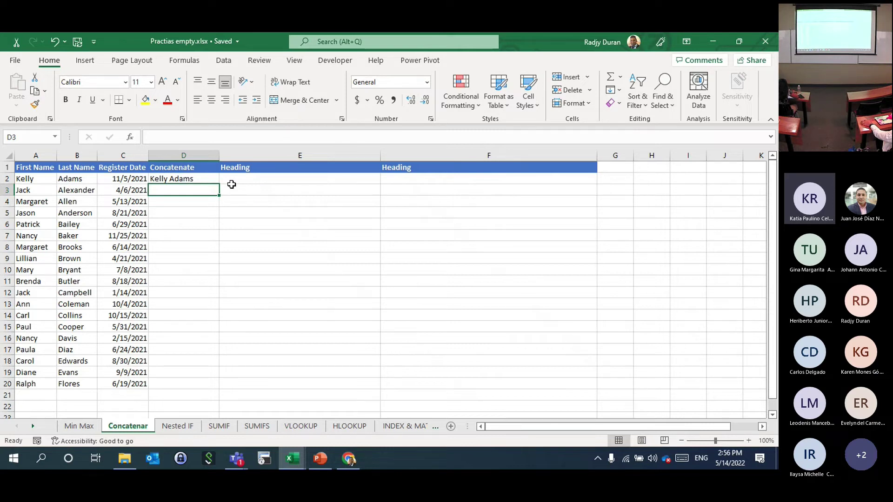
pyautogui.click(205, 179)
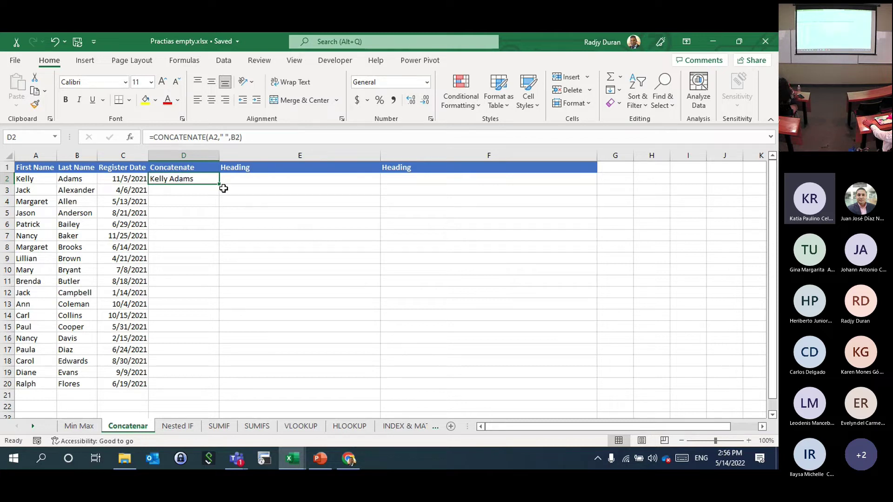
pyautogui.doubleClick(220, 186)
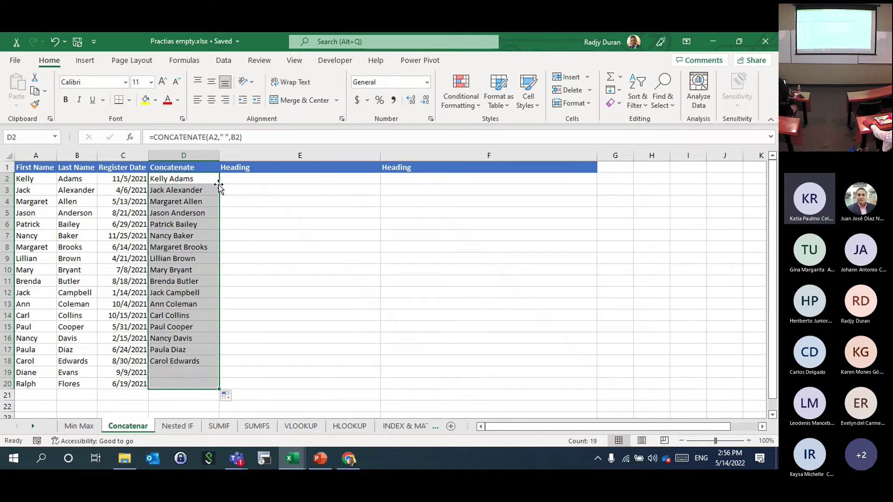
# - Start a formula in E2 with a reference to the first name in A2
pyautogui.moveTo(228, 182); pyautogui.dragTo(237, 211)
pyautogui.click(236, 181)
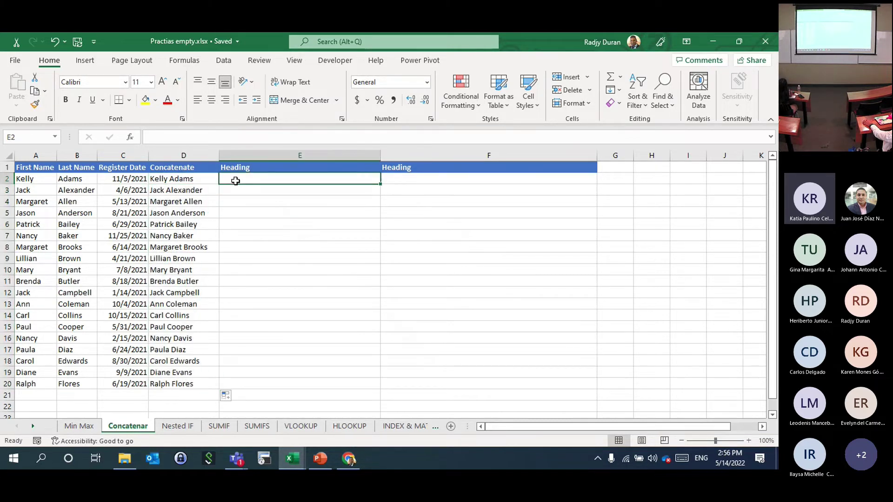
pyautogui.scroll(1, 236, 181)
pyautogui.scroll(1, 328, 214)
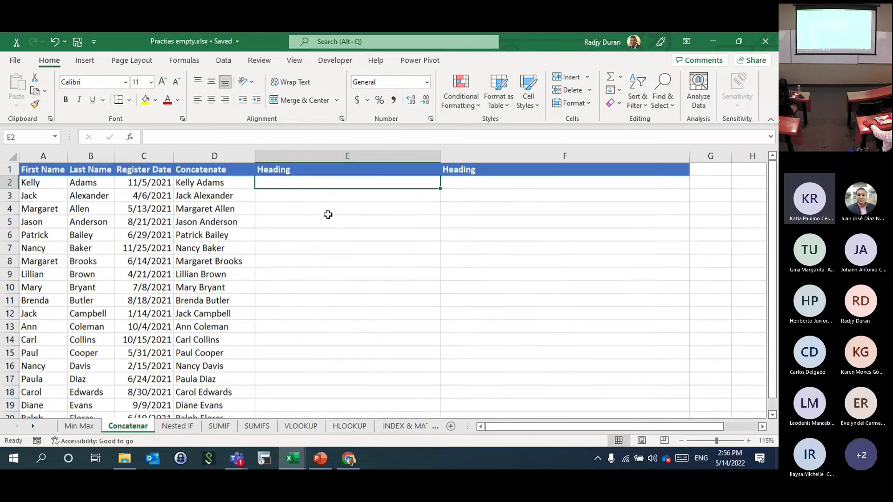
pyautogui.write('=')
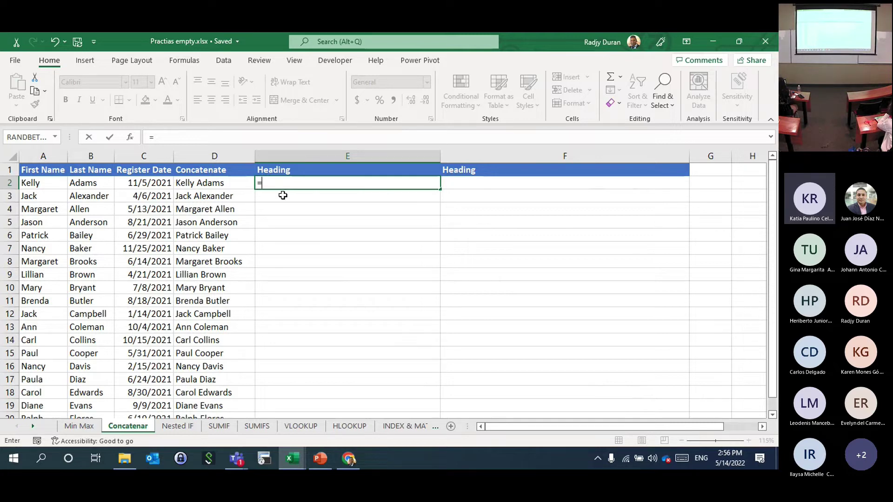
pyautogui.click(43, 183)
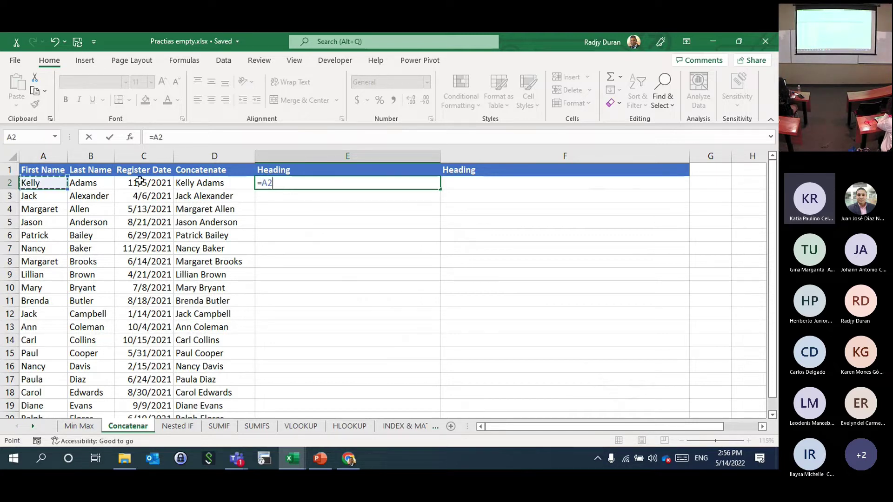
pyautogui.press('BackSpace')
pyautogui.press('BackSpace')
pyautogui.press('BackSpace')
pyautogui.write('=')
pyautogui.click(52, 183)
# - Lock only the column of the A2 reference in the E2 formula, making it =$A2
pyautogui.press('F3')
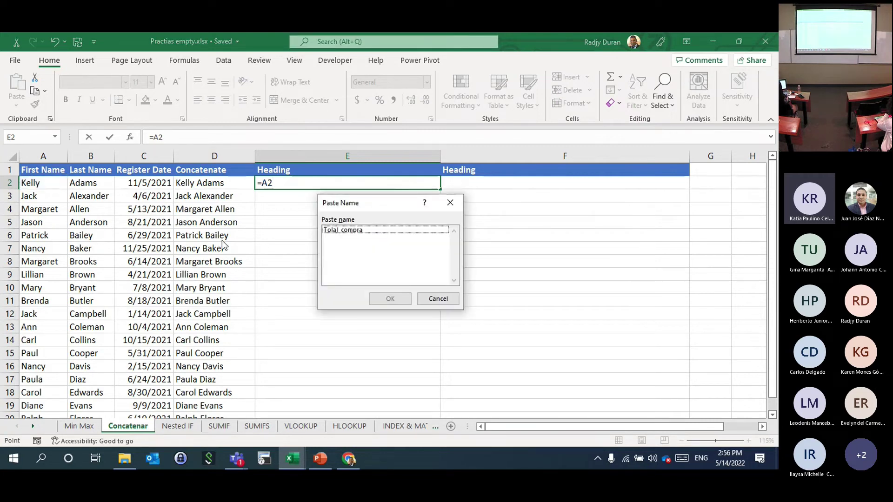
pyautogui.click(450, 202)
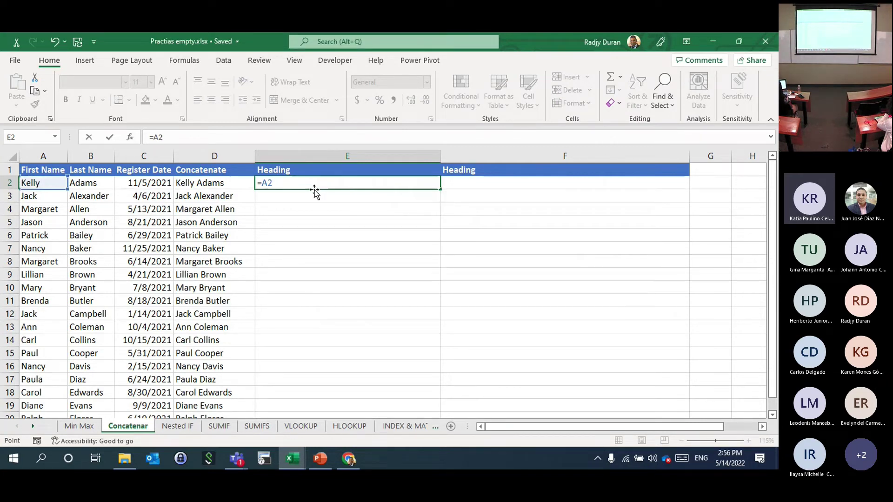
pyautogui.press('F4')
pyautogui.press('F4')
pyautogui.press('F4')
pyautogui.write(',')
pyautogui.press('BackSpace')
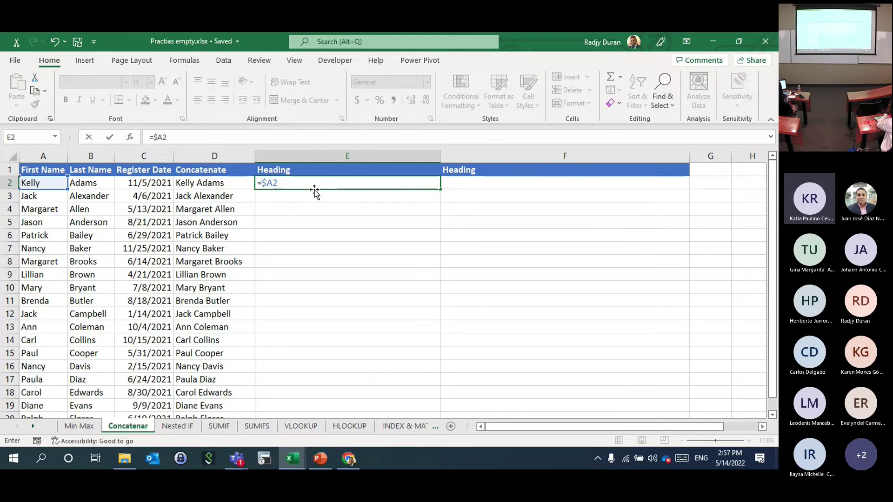
# - Append a space and the column-locked last name to the E2 formula, making it =$A2 & " "&$B2
pyautogui.write('& " ')
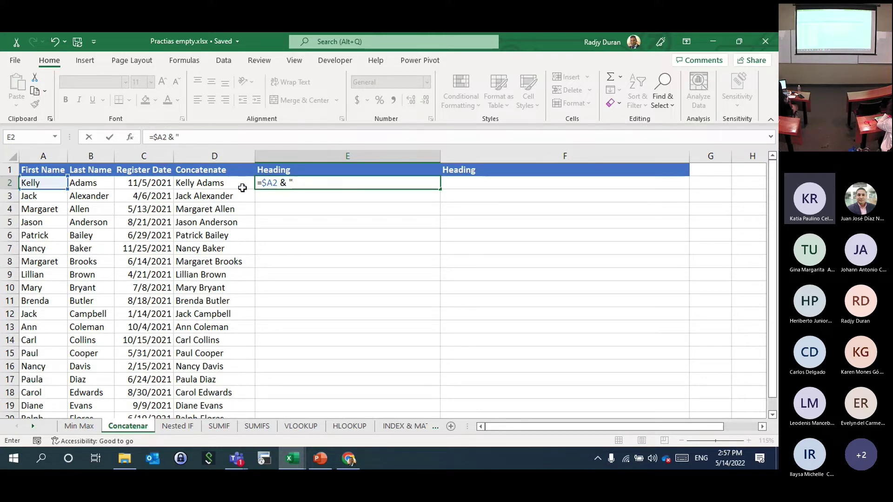
pyautogui.write('"&')
pyautogui.click(94, 184)
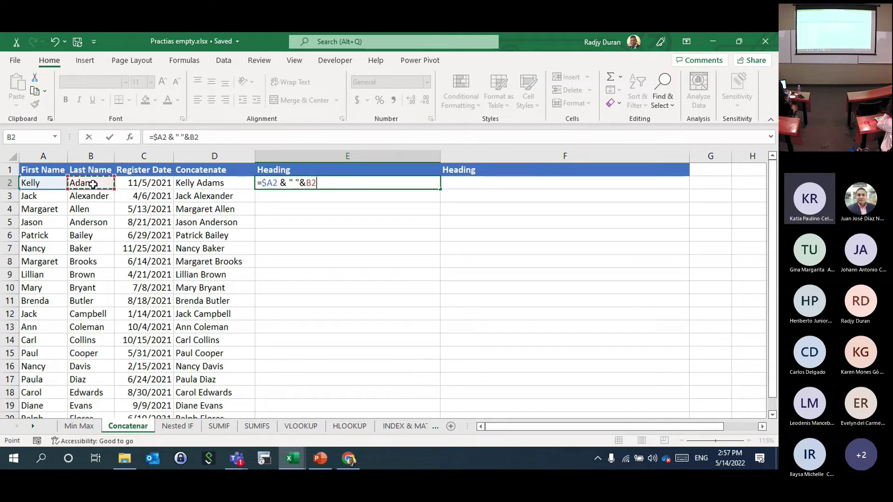
pyautogui.press('F4')
pyautogui.press('F4')
pyautogui.press('F4')
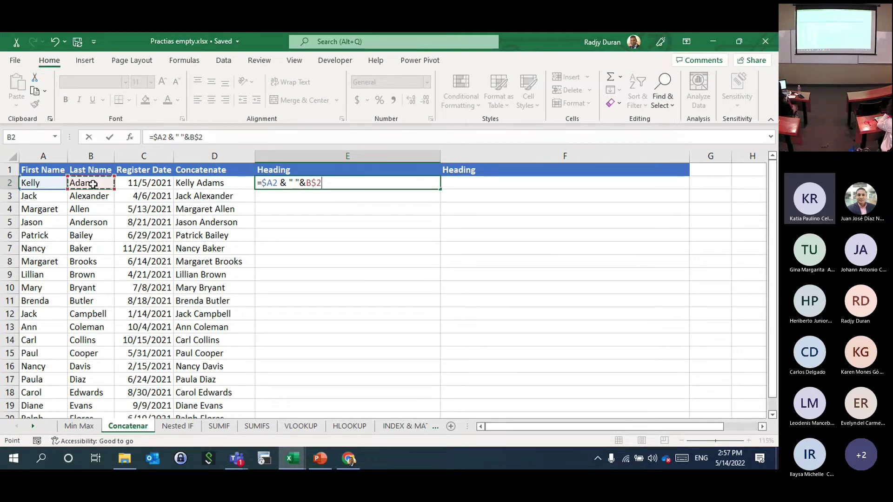
# - Join a TEXT function to the E2 formula with the register date in C2 as its value
pyautogui.write('&')
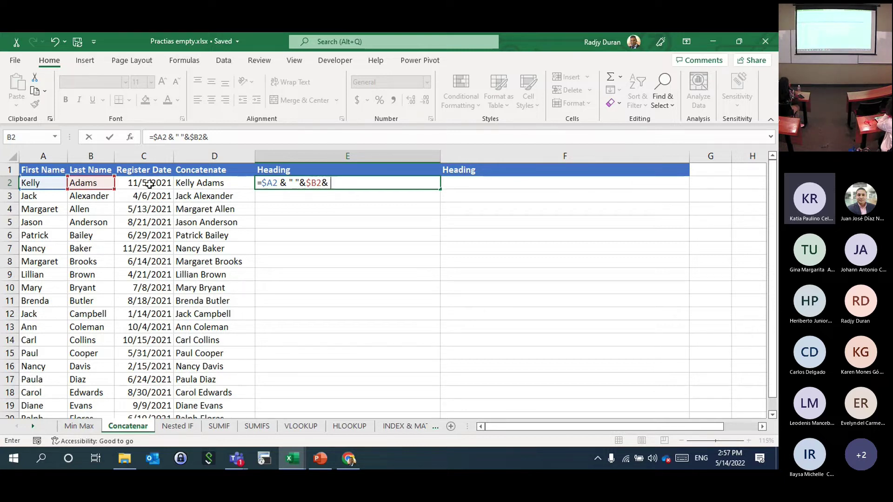
pyautogui.write('tex')
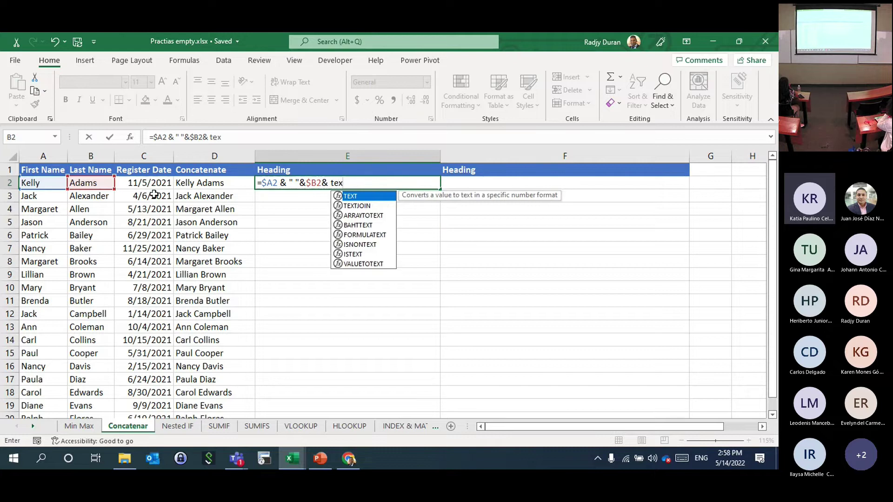
pyautogui.doubleClick(354, 197)
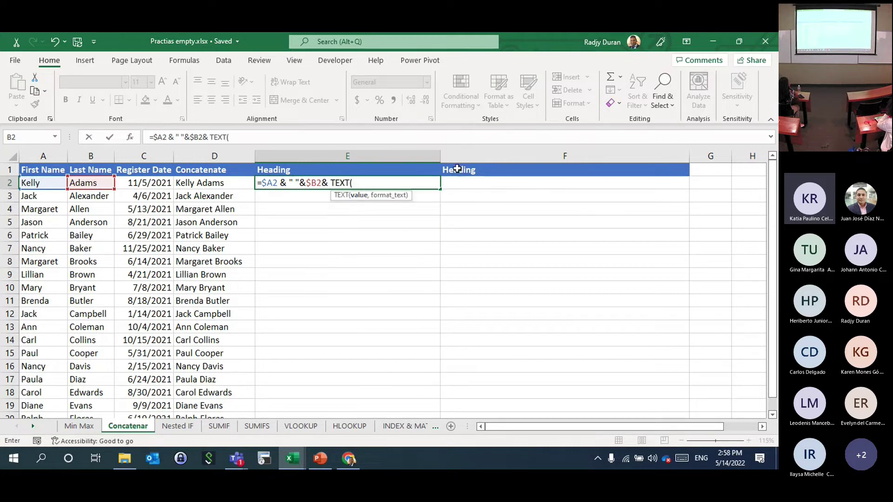
pyautogui.click(143, 184)
pyautogui.write(',')
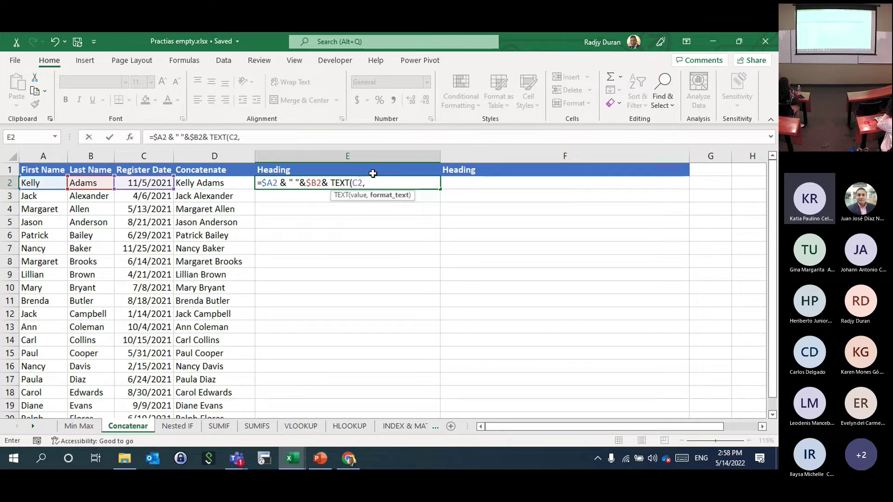
pyautogui.write('dd')
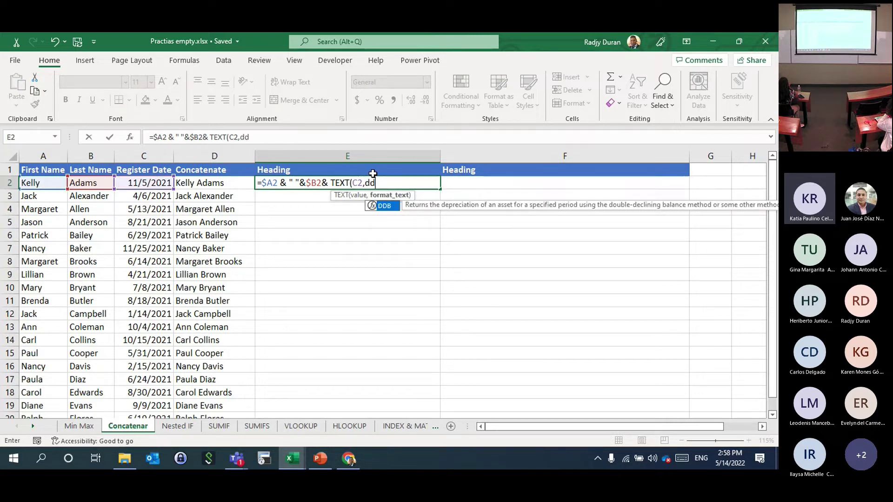
pyautogui.write(',')
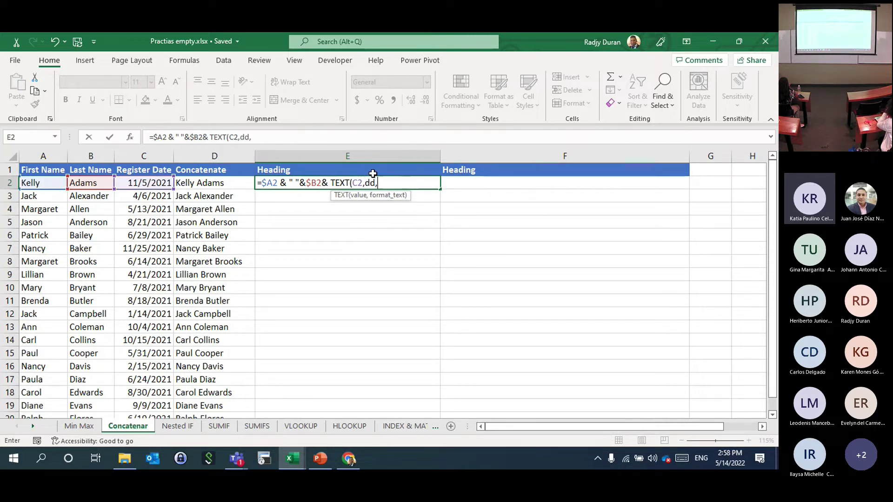
pyautogui.press('BackSpace')
pyautogui.press('BackSpace')
pyautogui.press('BackSpace')
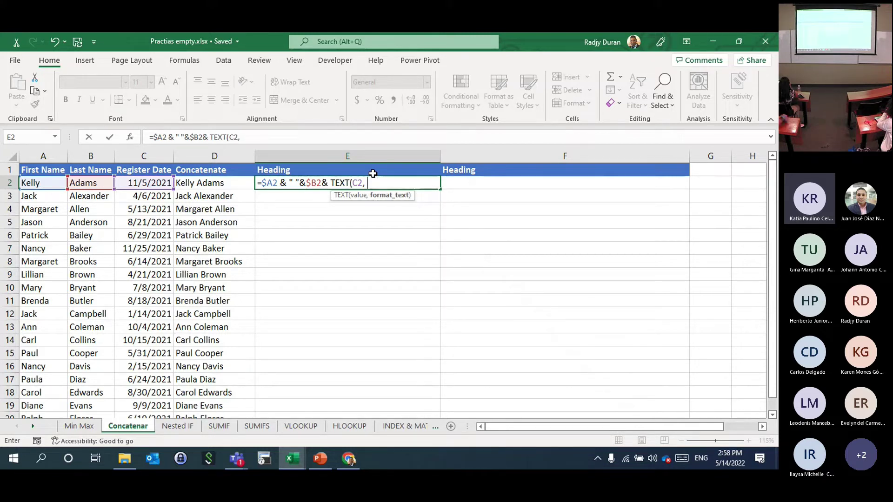
# - Complete the TEXT function with the date format "dd mmmm yy" and enter the formula in E2
pyautogui.write('"dd mmmm')
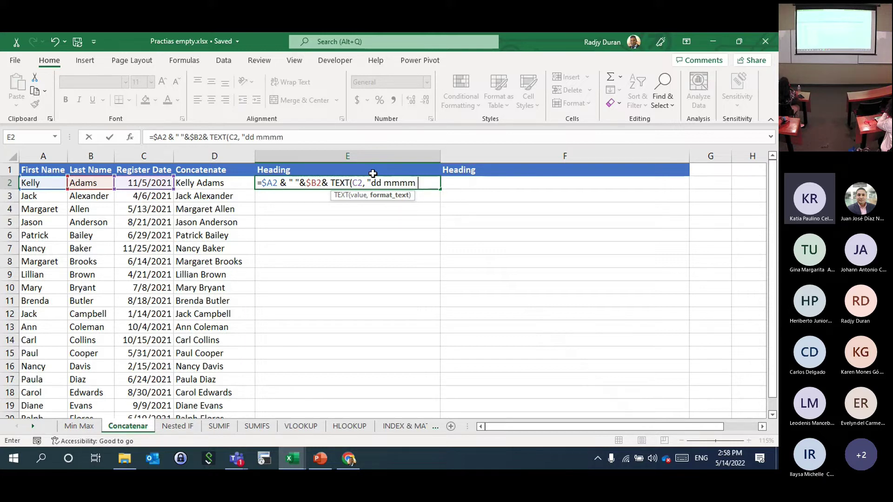
pyautogui.write(' yy")')
pyautogui.hotkey('ctrl', 'Return')
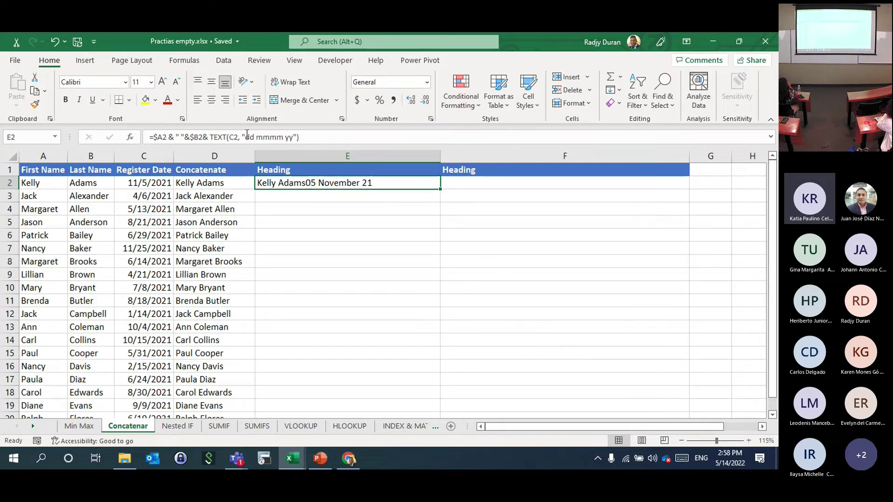
# - Insert a space before the date in E2, making it =$A2 & " "&$B2& " " &TEXT(C2, "dd mmmm yy")
pyautogui.click(212, 137)
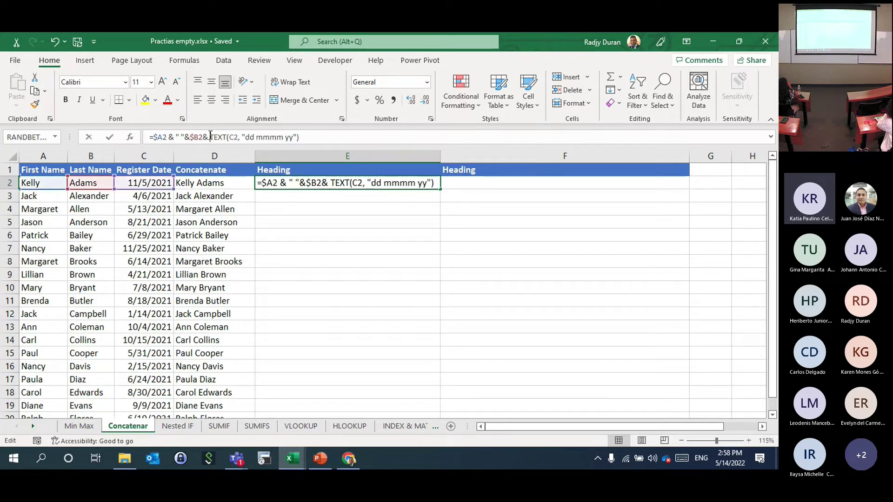
pyautogui.write('" " &')
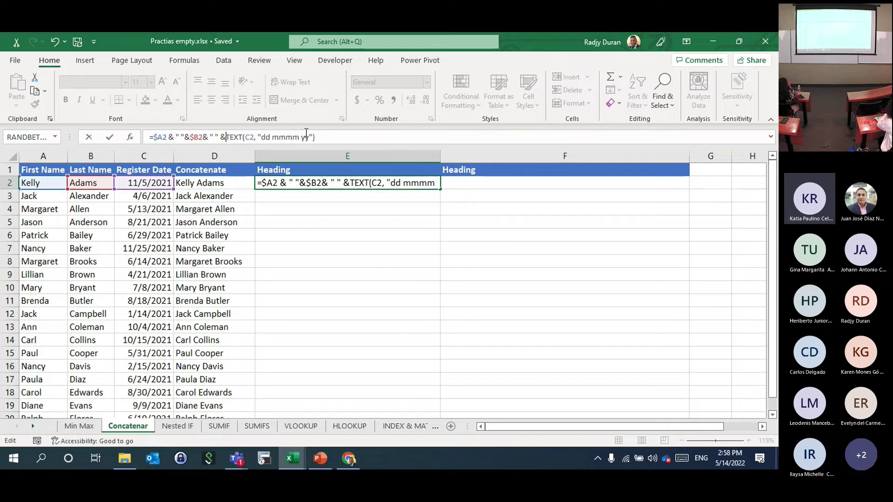
pyautogui.click(328, 134)
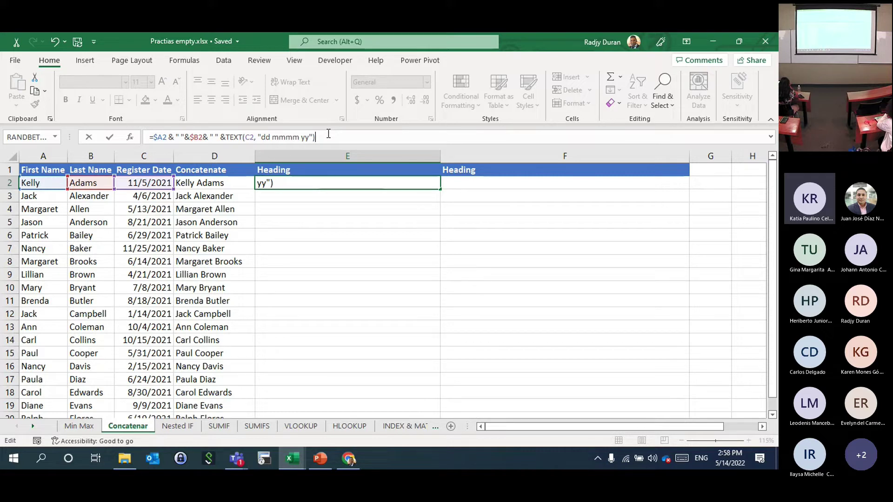
pyautogui.press('Return')
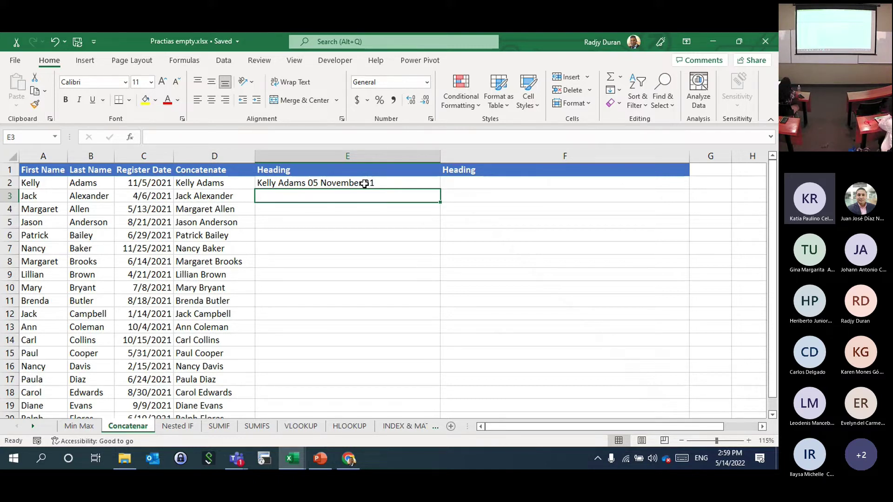
# - Fill the E2 formula down to E20 and check the copied formulas against the CONCATENATE version in column D
pyautogui.click(365, 184)
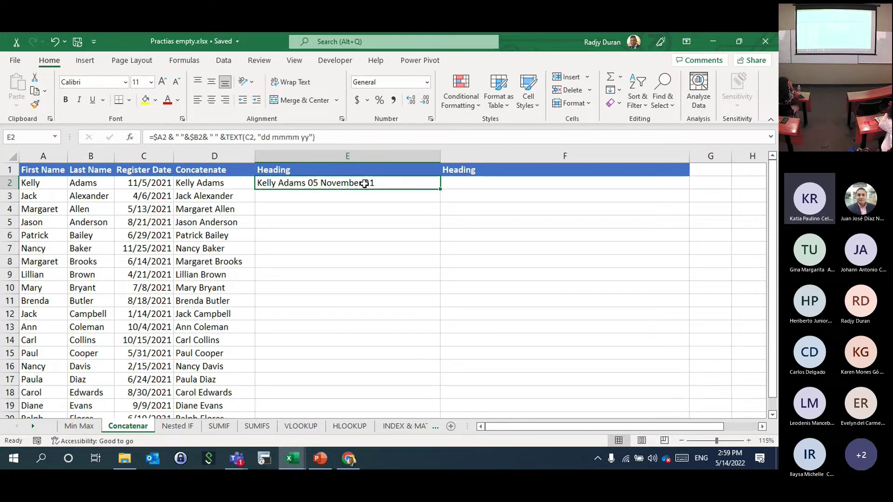
pyautogui.click(413, 194)
pyautogui.click(410, 186)
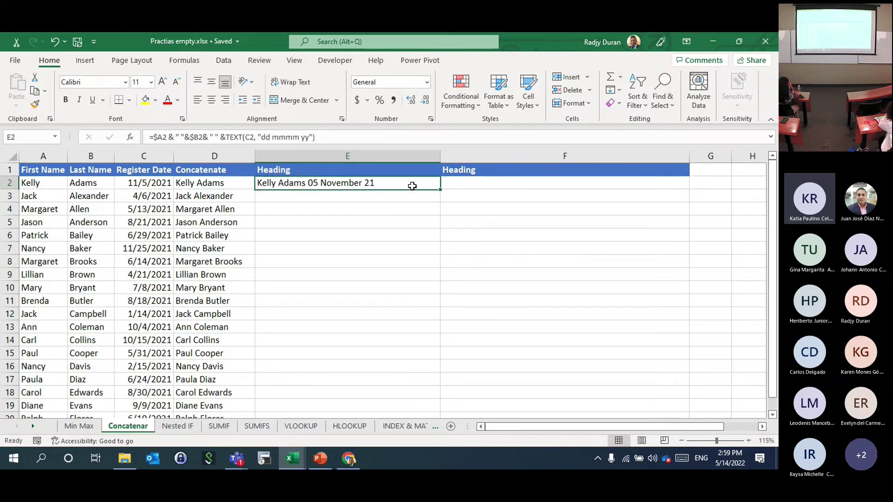
pyautogui.doubleClick(440, 189)
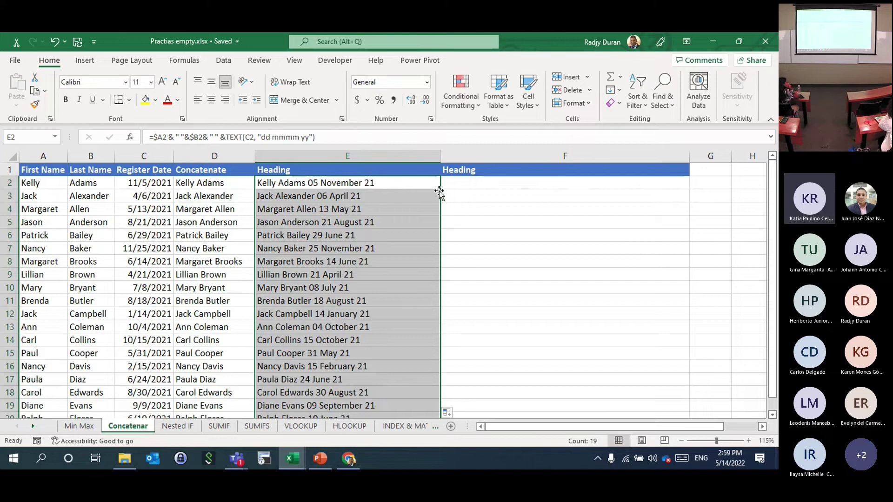
pyautogui.press('Down')
pyautogui.press('Down')
pyautogui.press('Down')
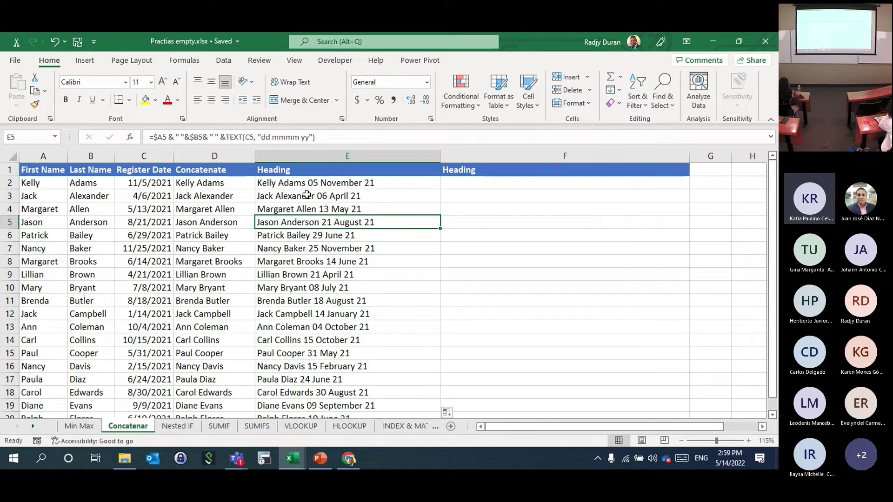
pyautogui.click(220, 195)
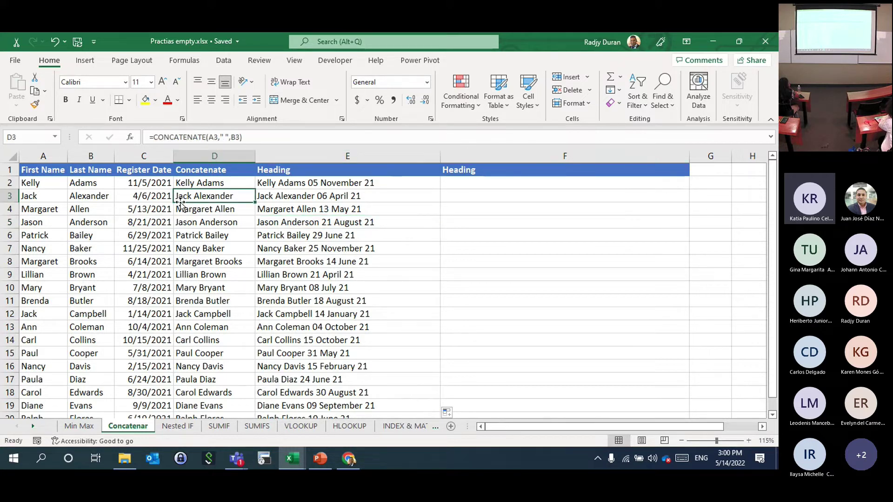
# - Switch to the Nested IF sheet and select C3, the first empty Grade cell
pyautogui.click(183, 426)
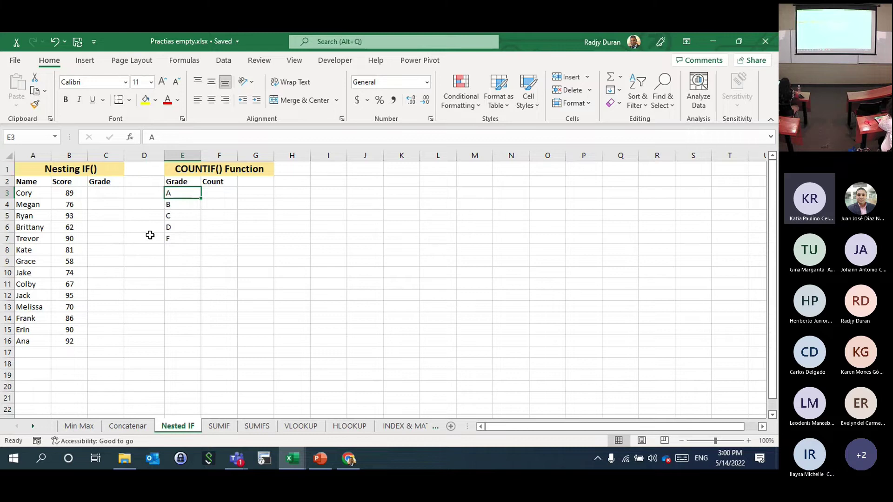
pyautogui.keyDown('ctrl'); pyautogui.scroll(1, 150, 235); pyautogui.keyUp('ctrl')
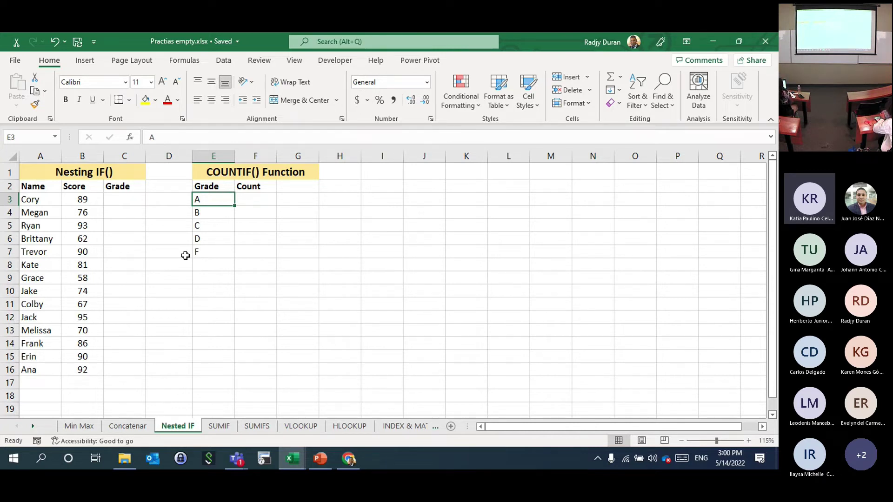
pyautogui.press('Left')
pyautogui.press('Left')
pyautogui.press('Right')
pyautogui.press('Left')
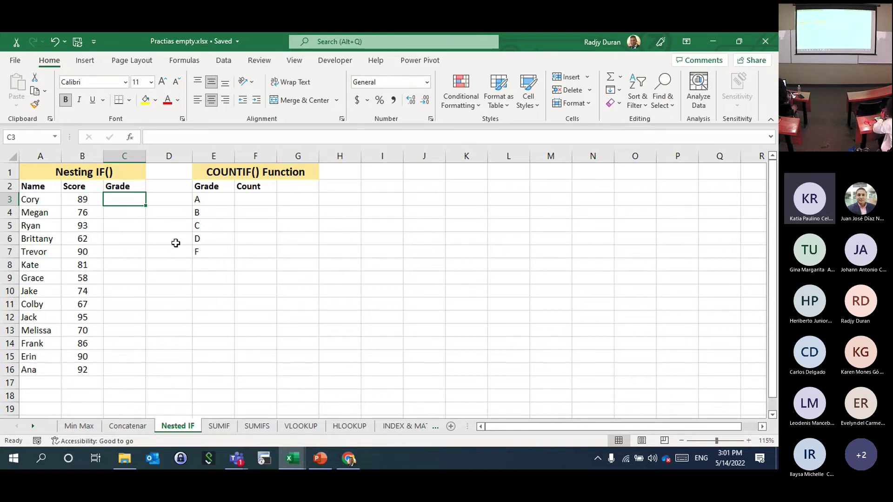
pyautogui.write('=')
pyautogui.press('BackSpace')
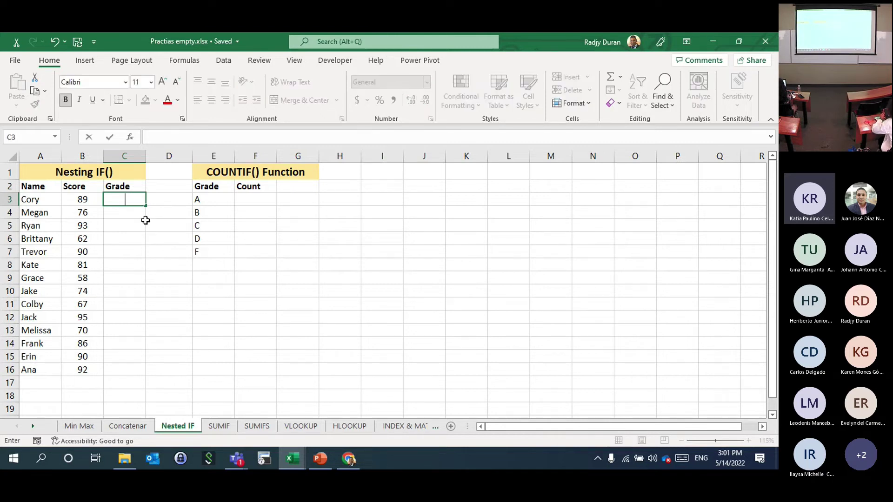
pyautogui.write('=')
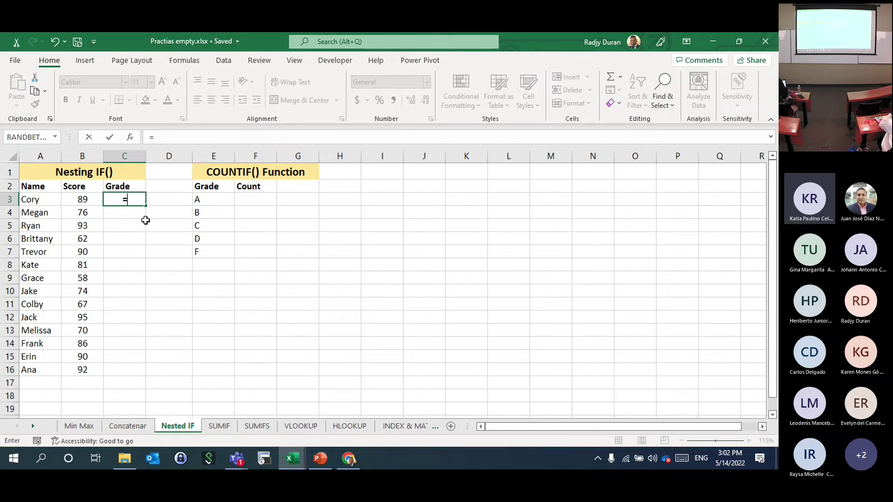
pyautogui.write('if')
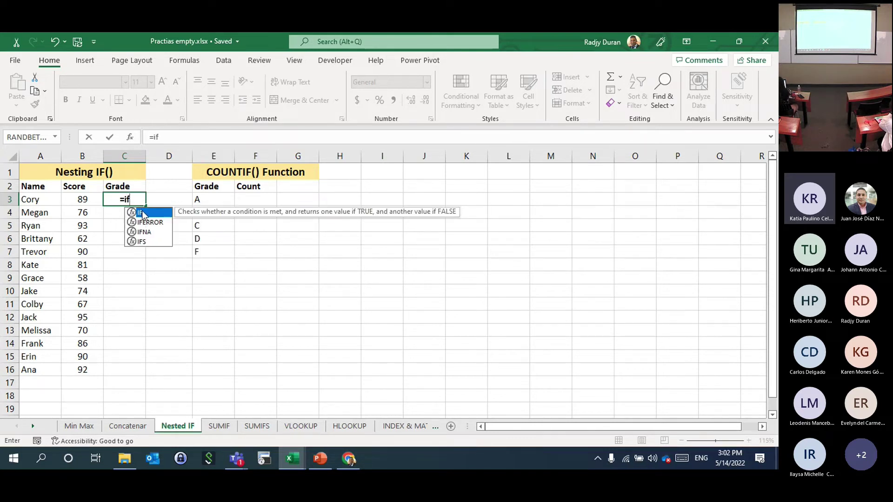
pyautogui.doubleClick(143, 213)
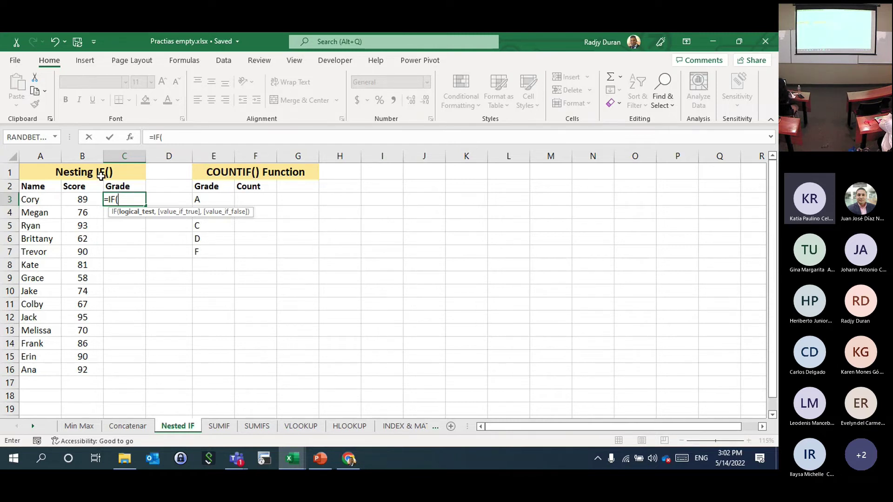
pyautogui.click(132, 138)
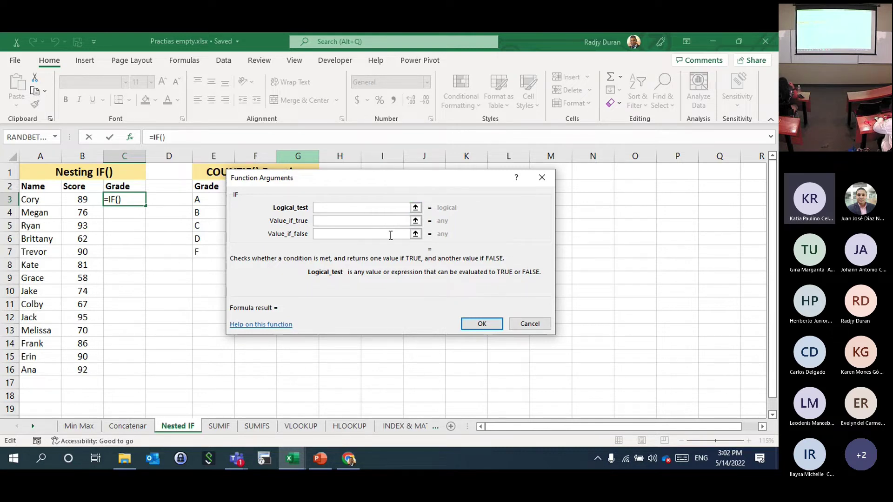
pyautogui.click(542, 178)
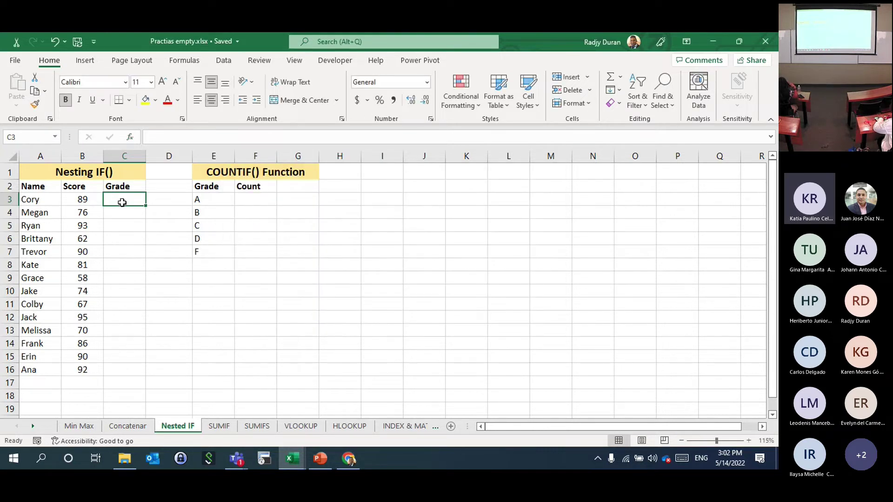
# - Start an IF formula in C3 that tests B3>89 and returns "A" when true
pyautogui.write('=if')
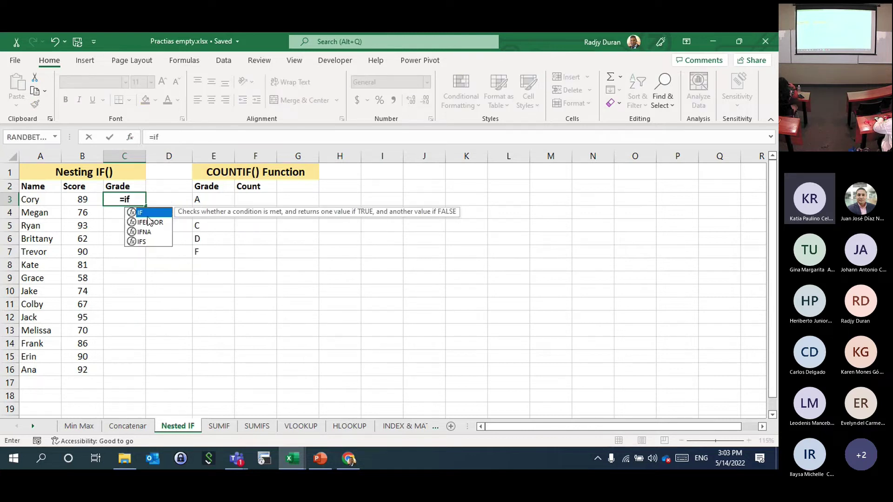
pyautogui.doubleClick(147, 213)
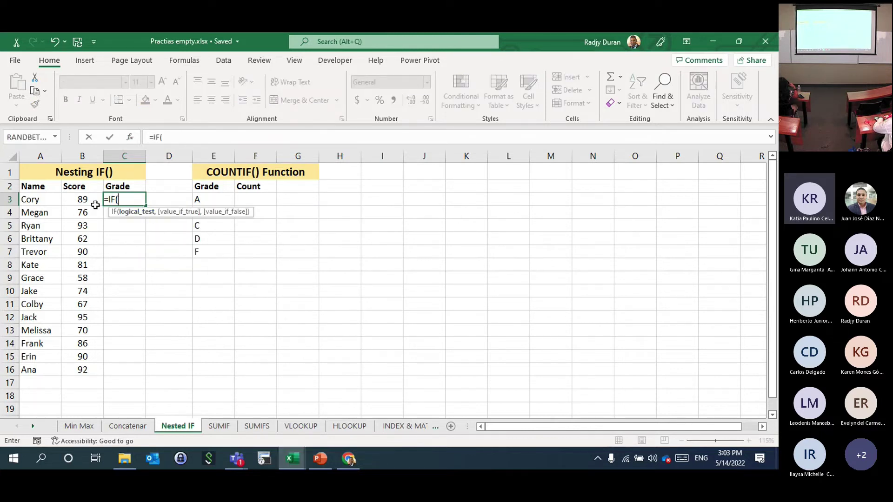
pyautogui.click(80, 201)
pyautogui.write('>')
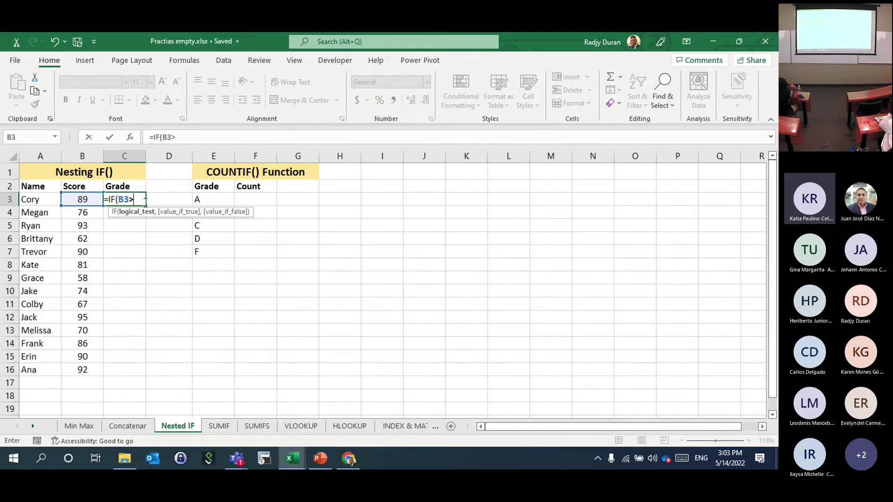
pyautogui.write('80')
pyautogui.press('BackSpace')
pyautogui.write('9')
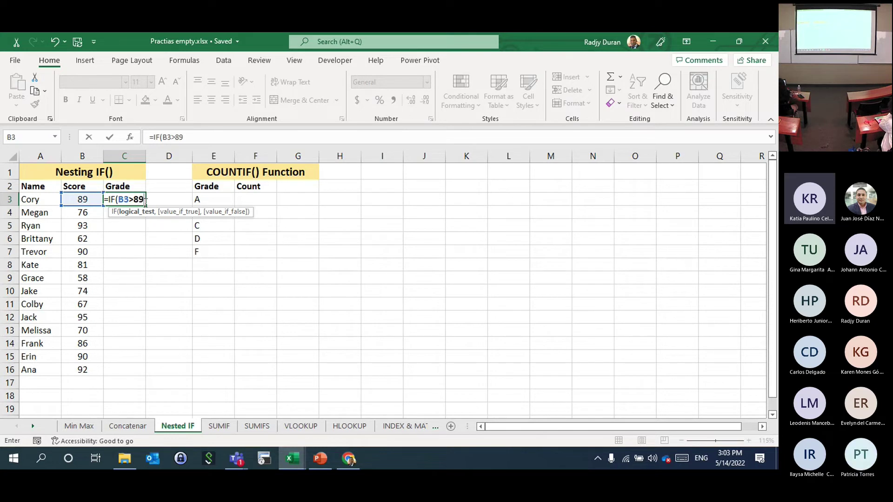
pyautogui.write(',"A",')
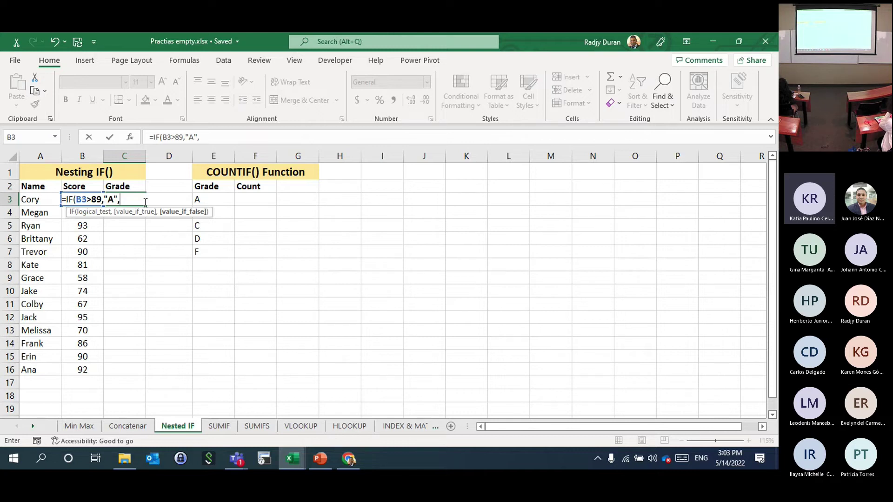
# - Nest a second IF as the false value, with the test B3>79
pyautogui.write('IF(')
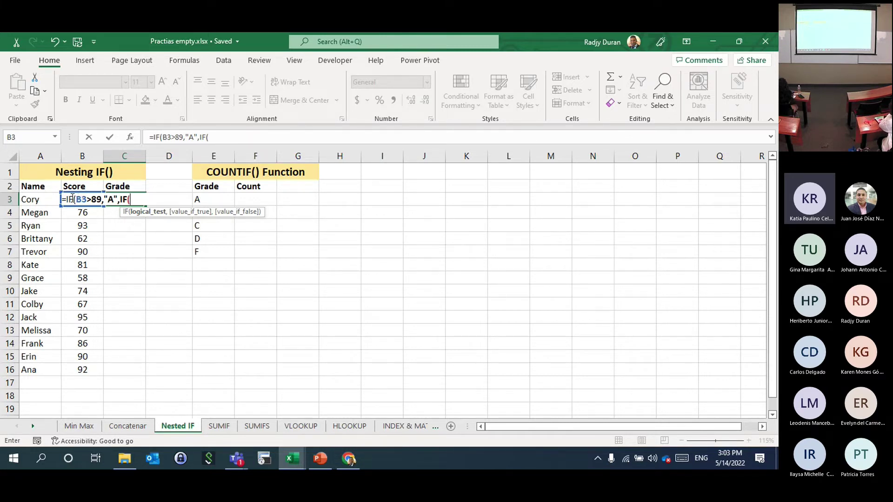
pyautogui.click(67, 200)
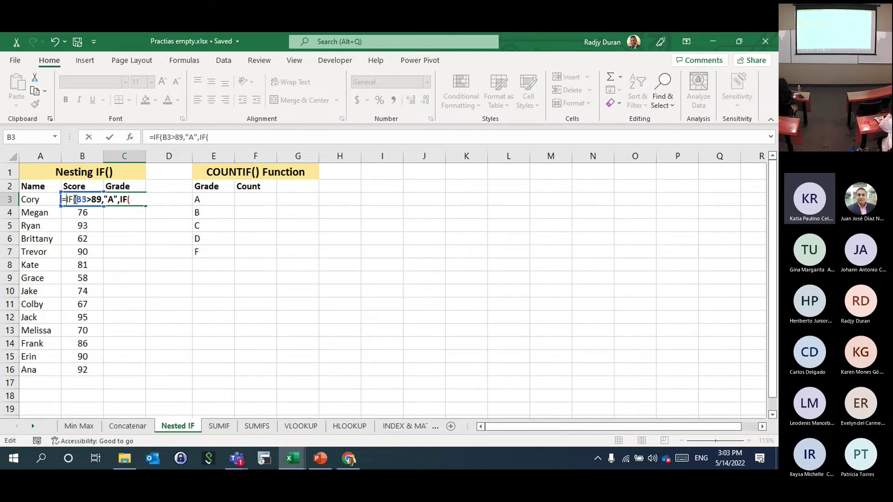
pyautogui.click(142, 199)
pyautogui.write('B3')
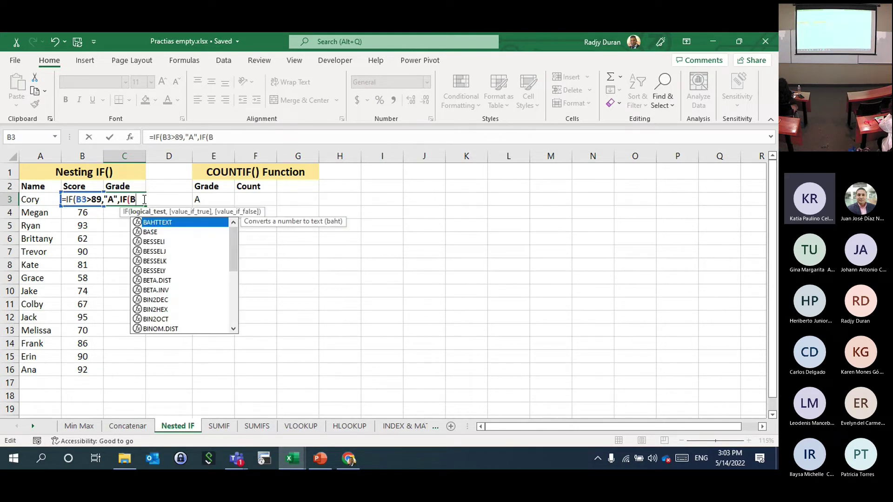
pyautogui.write(',')
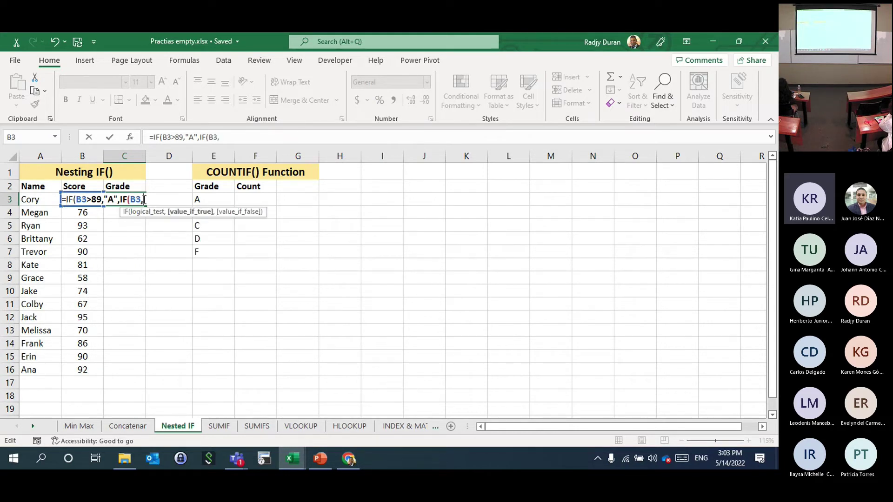
pyautogui.press('BackSpace')
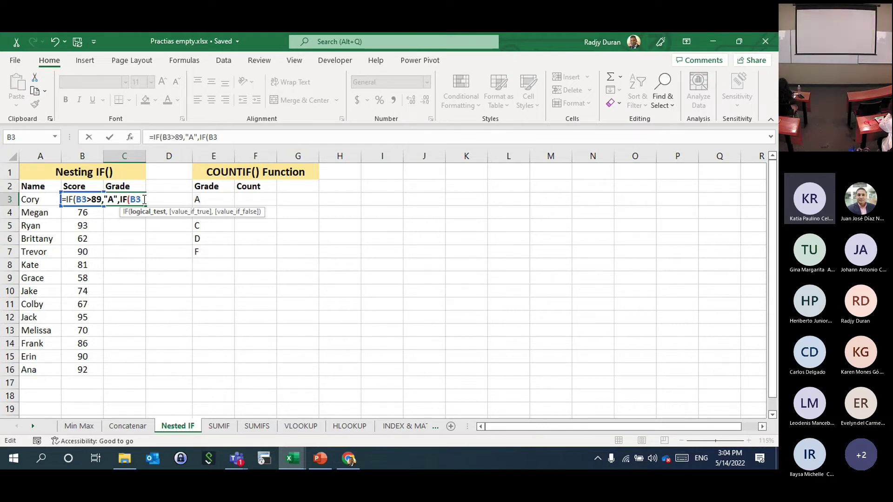
pyautogui.write('>')
pyautogui.write('79')
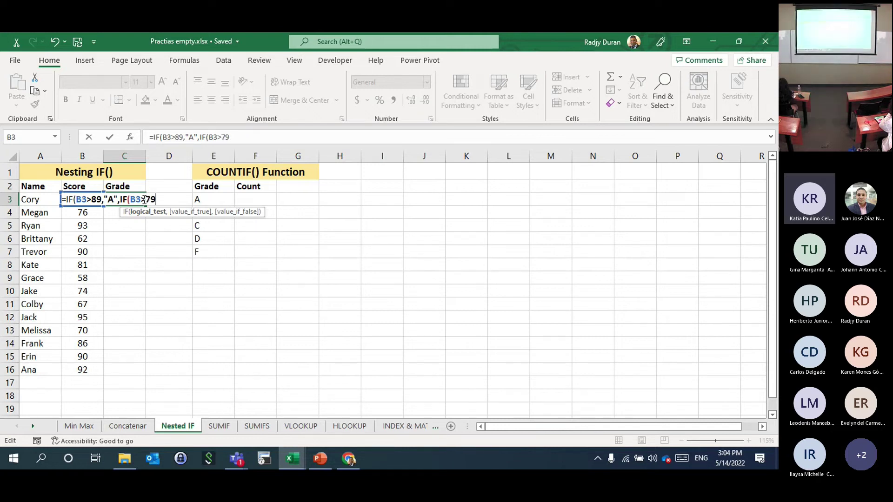
# - Give the second IF the true value "B", with commas separating it from the test and the false value
pyautogui.write('."')
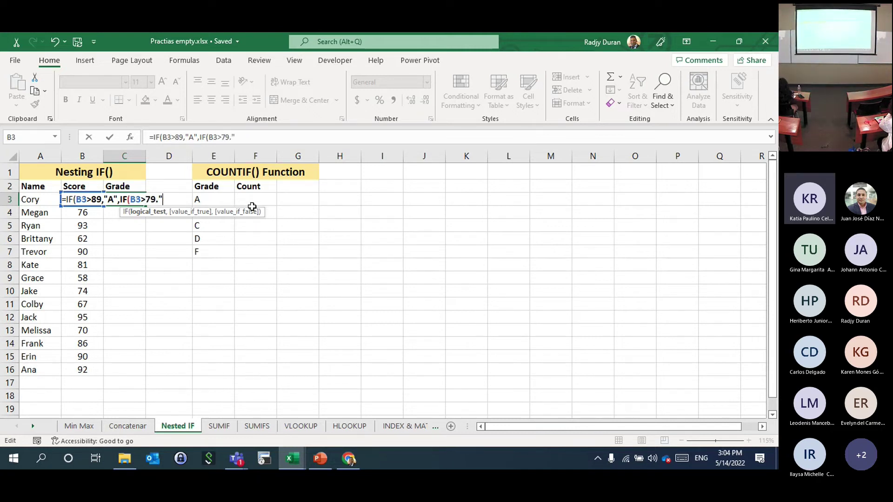
pyautogui.write('B",')
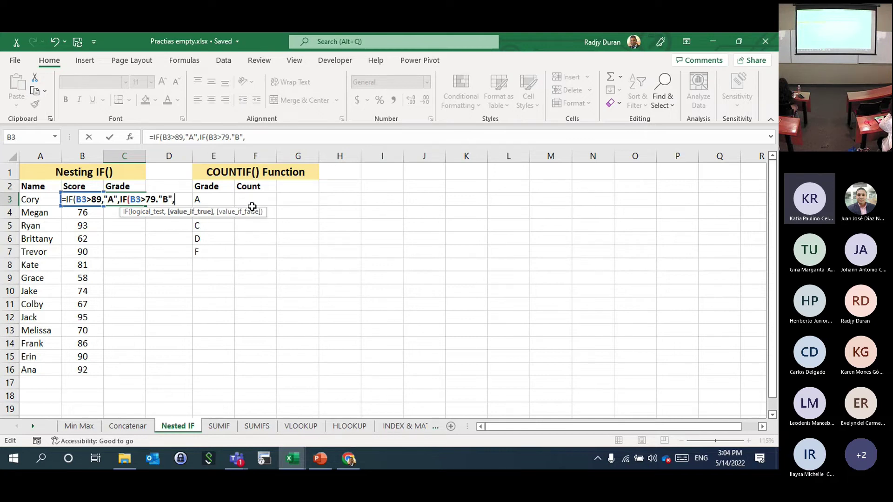
pyautogui.click(163, 199)
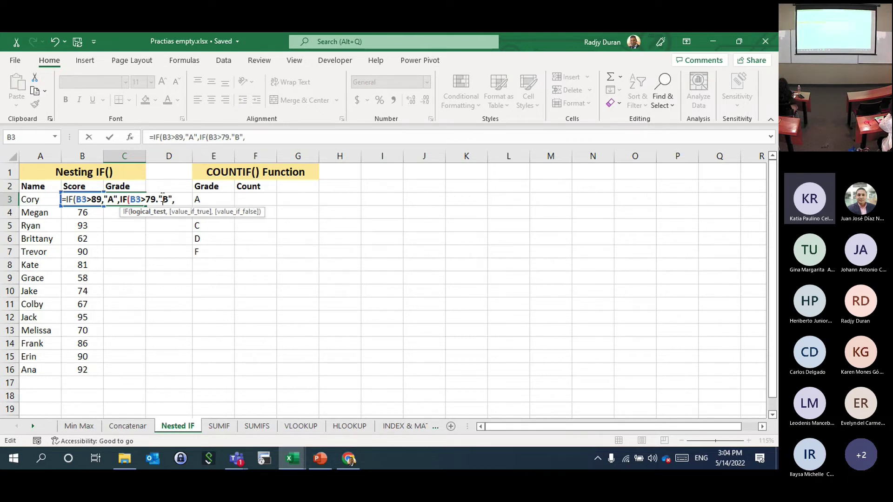
pyautogui.write(',')
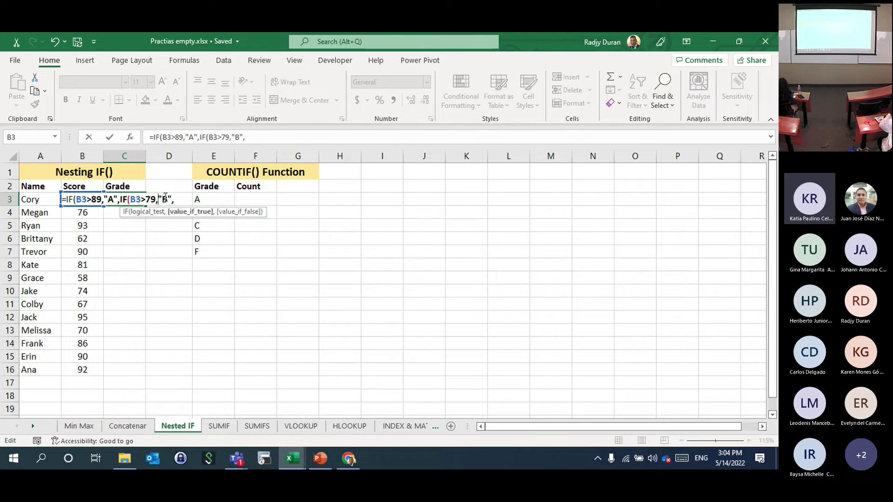
pyautogui.click(180, 199)
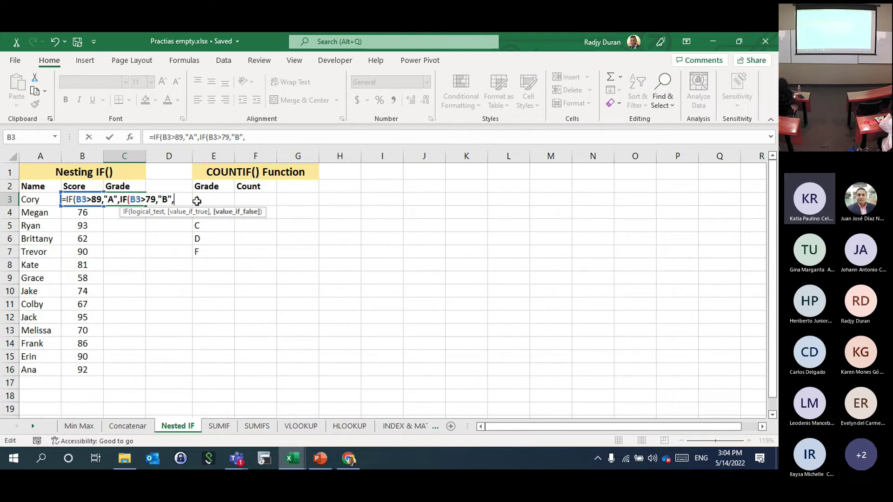
# - Nest a third IF as the false value, testing B3>69 and returning "C" when true
pyautogui.write('IF(')
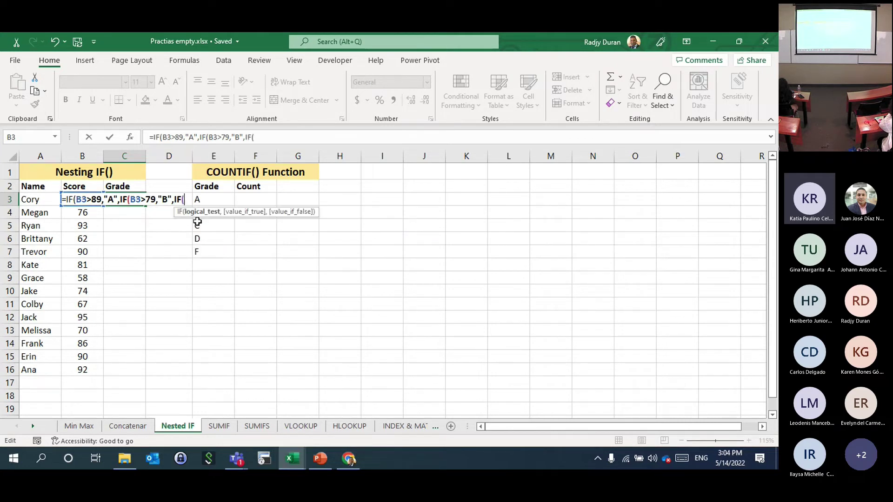
pyautogui.write('B3')
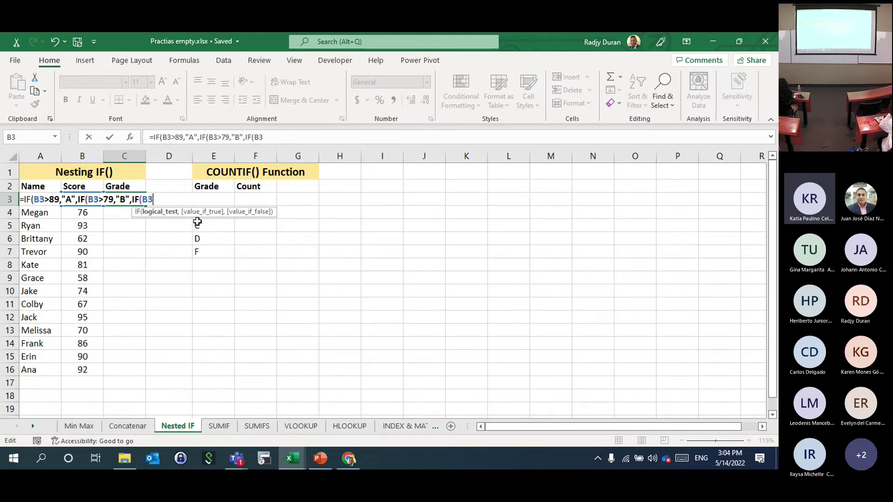
pyautogui.write('>68')
pyautogui.press('BackSpace')
pyautogui.write('9')
pyautogui.write(',')
pyautogui.write('"')
pyautogui.write('C",')
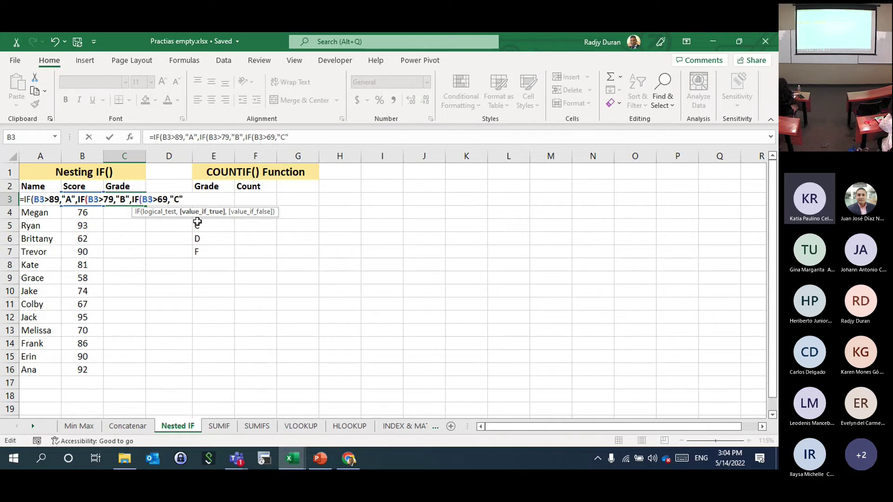
# - Finish the formula with "D" as the last false value and enter it, accepting the closing-parentheses correction
pyautogui.write('"')
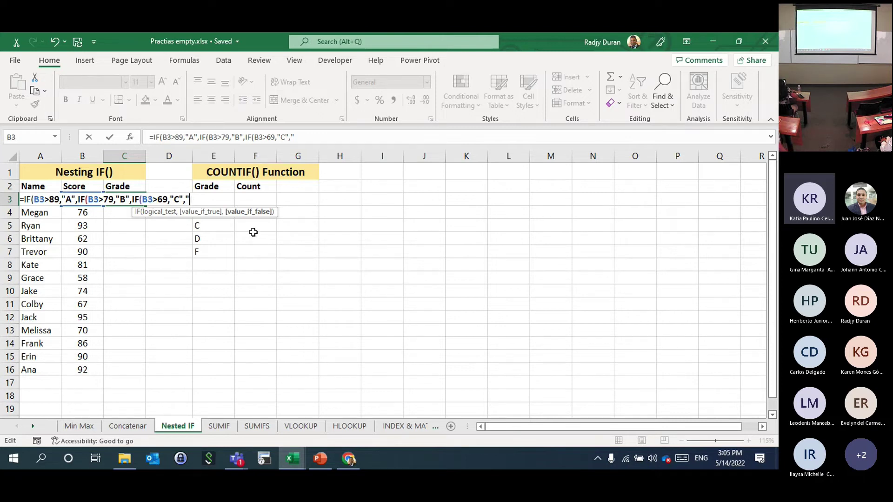
pyautogui.write('D")')
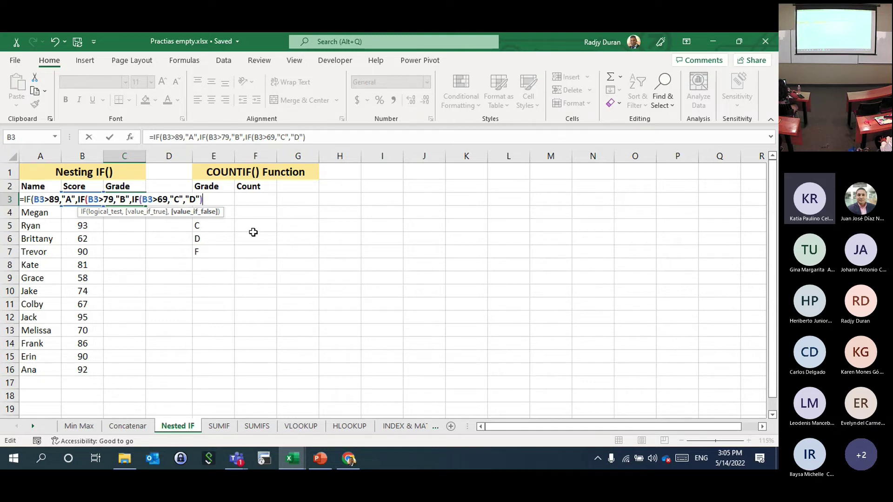
pyautogui.press('Return')
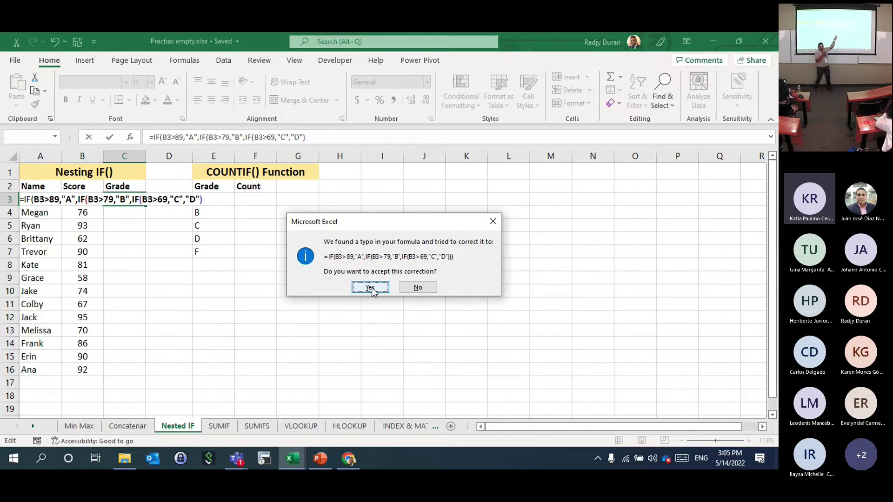
pyautogui.click(370, 287)
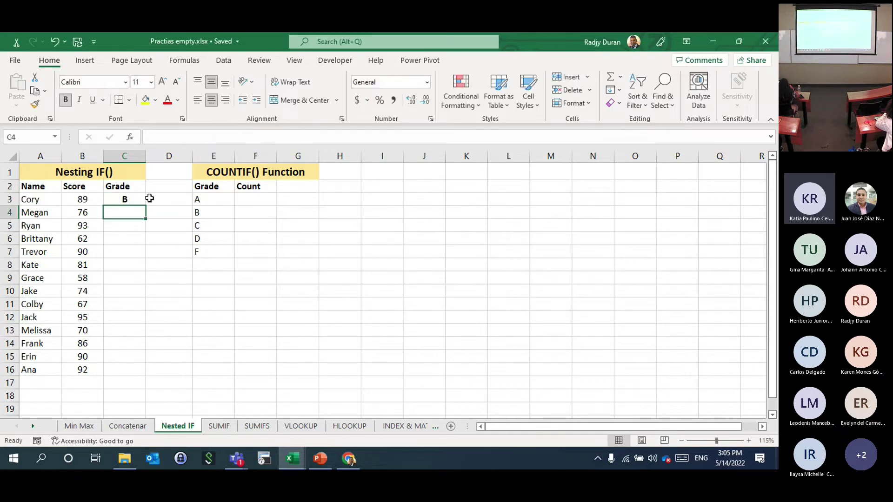
# - Edit the C3 formula to lock the column of the first B3 reference, making it $B3>89
pyautogui.click(130, 201)
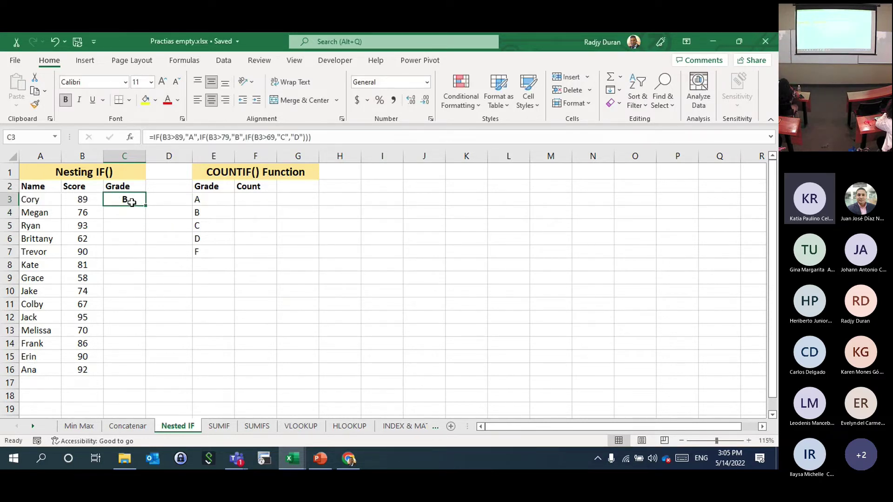
pyautogui.click(164, 137)
pyautogui.click(204, 138)
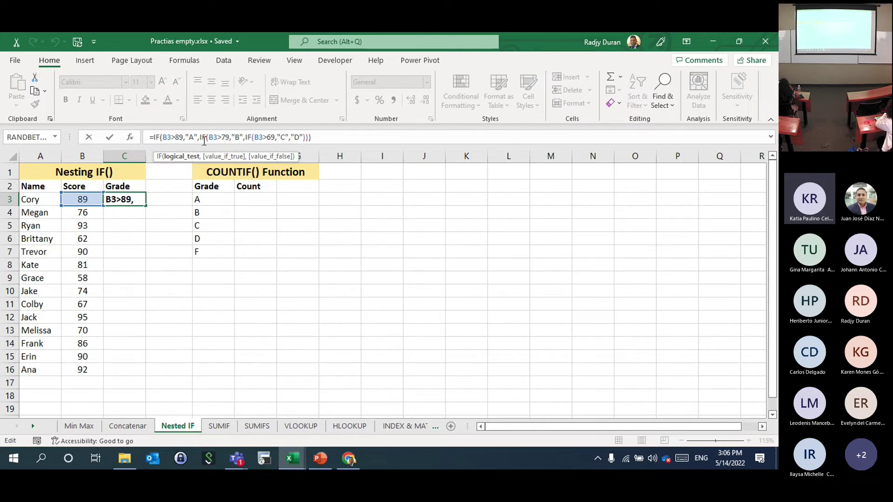
pyautogui.press('F4')
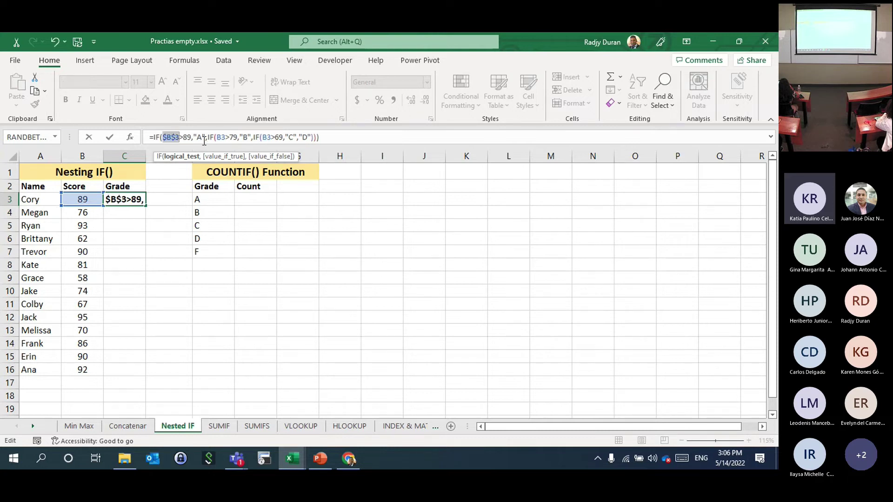
pyautogui.press('F4')
pyautogui.press('F4')
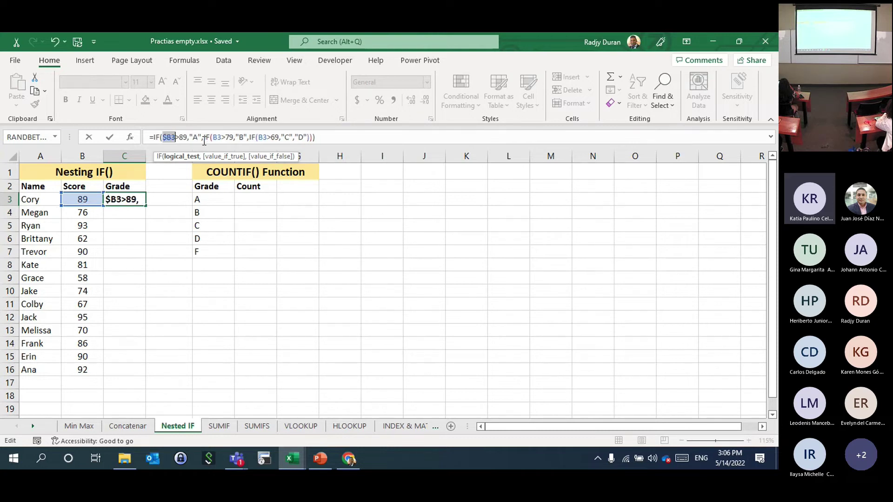
# - Lock the column of the B3 reference in the second IF test, making it $B3>79
pyautogui.click(217, 137)
pyautogui.press('F4')
pyautogui.press('F4')
pyautogui.press('F4')
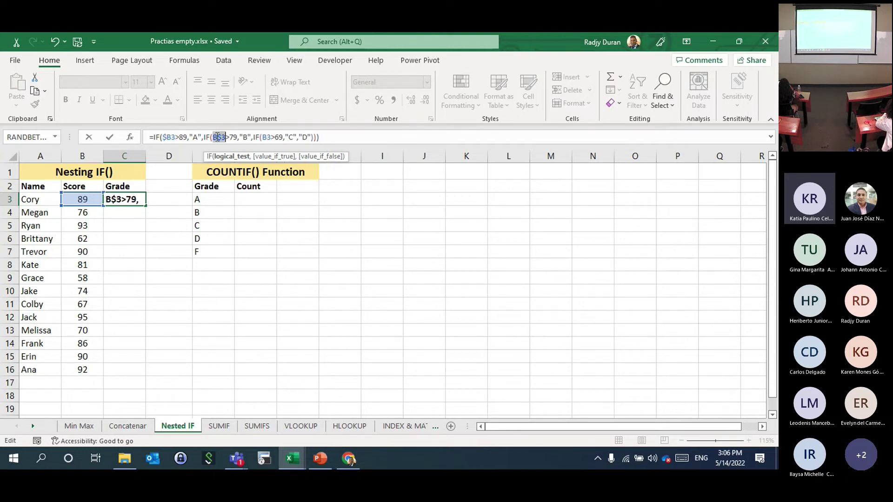
pyautogui.click(248, 138)
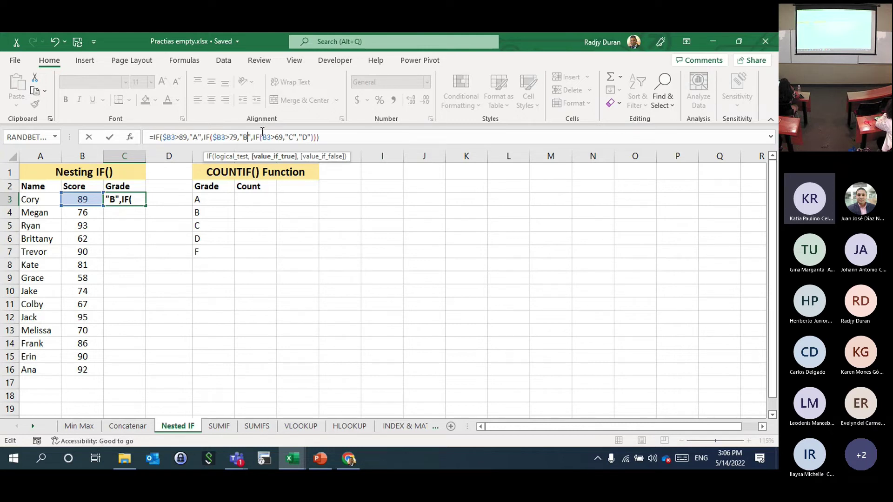
# - Lock the column of the third IF test's B3 reference in the C3 formula and fill the formula down through C16
pyautogui.click(267, 138)
pyautogui.press('F4')
pyautogui.press('F4')
pyautogui.press('F4')
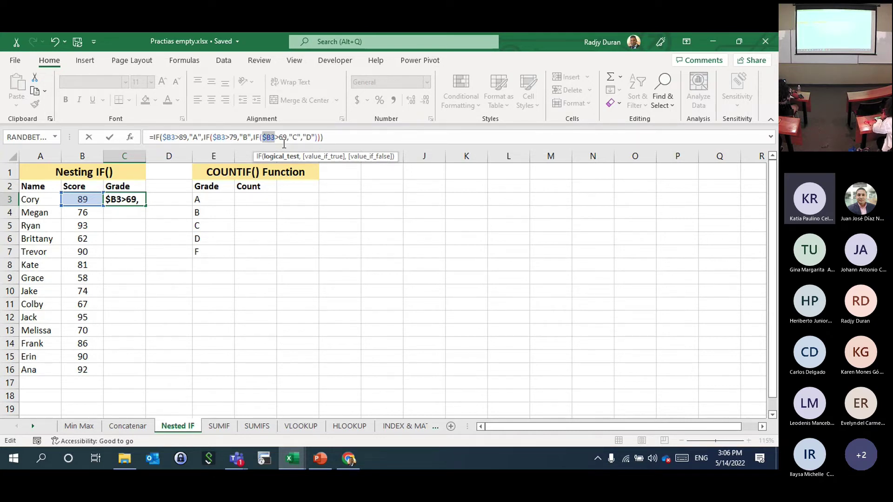
pyautogui.click(327, 138)
pyautogui.press('Return')
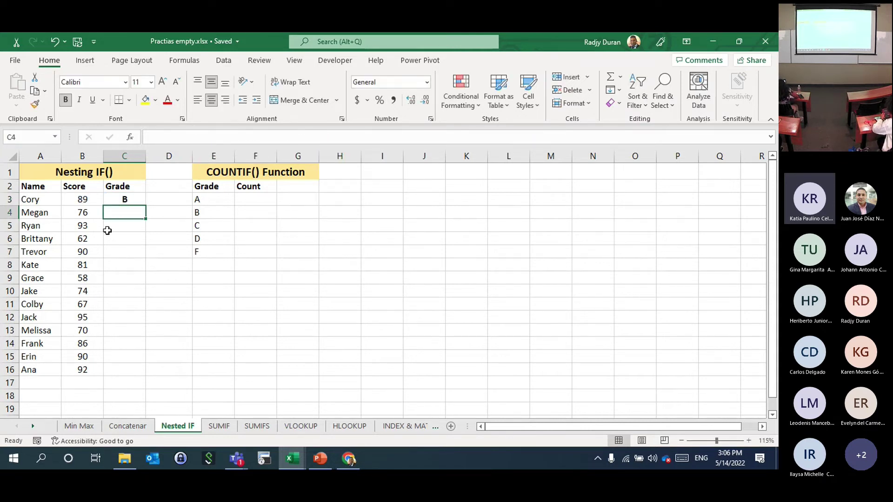
pyautogui.click(133, 201)
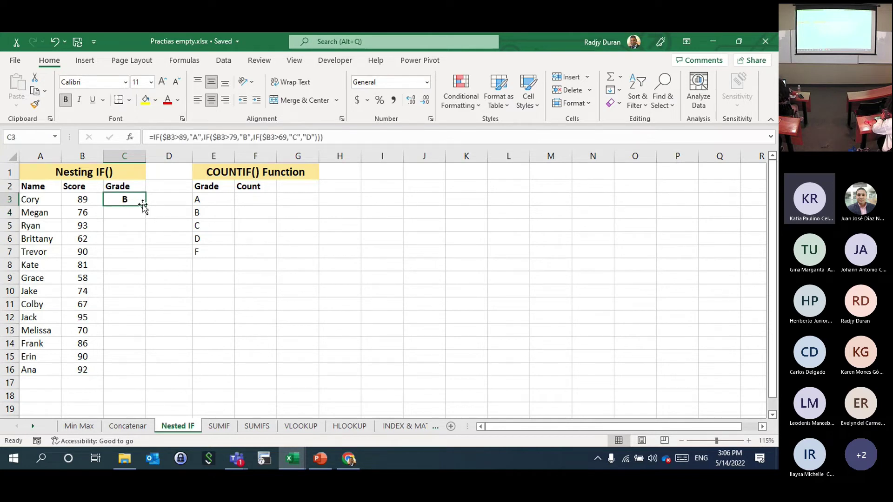
pyautogui.doubleClick(146, 206)
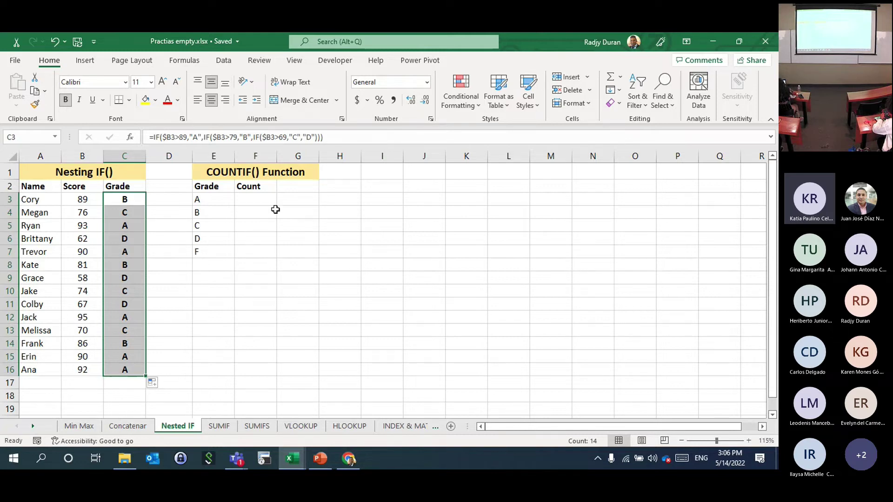
pyautogui.click(264, 203)
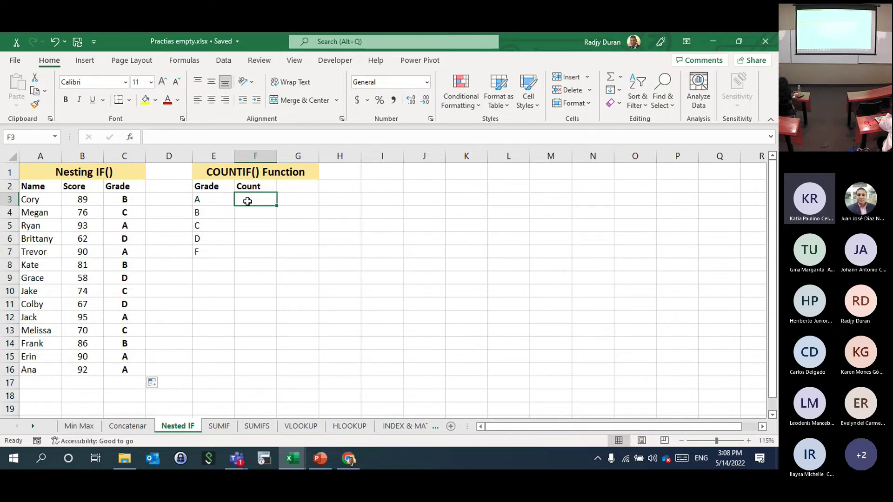
pyautogui.write('=')
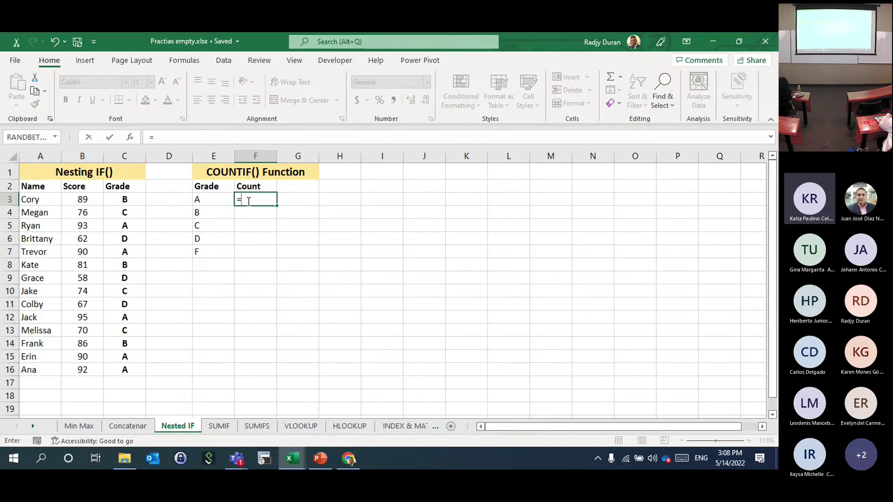
pyautogui.write('coun')
pyautogui.doubleClick(282, 212)
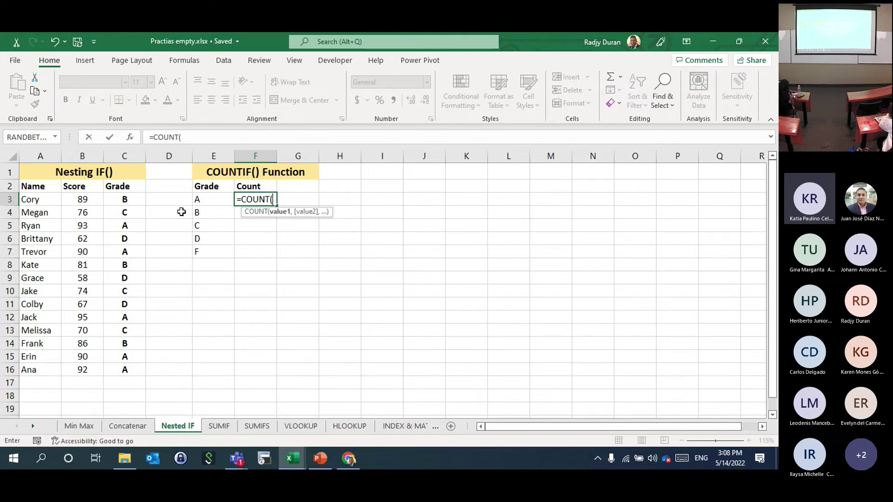
pyautogui.press('BackSpace')
pyautogui.write('IF')
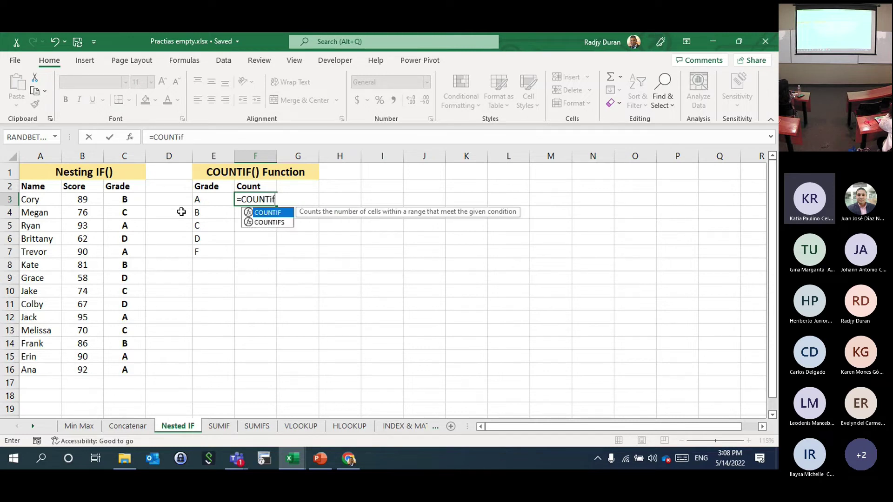
pyautogui.doubleClick(265, 213)
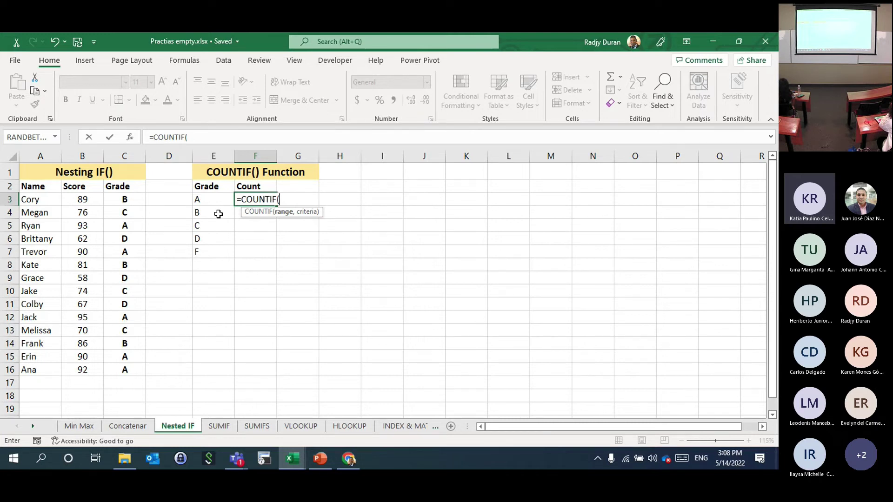
pyautogui.click(125, 197)
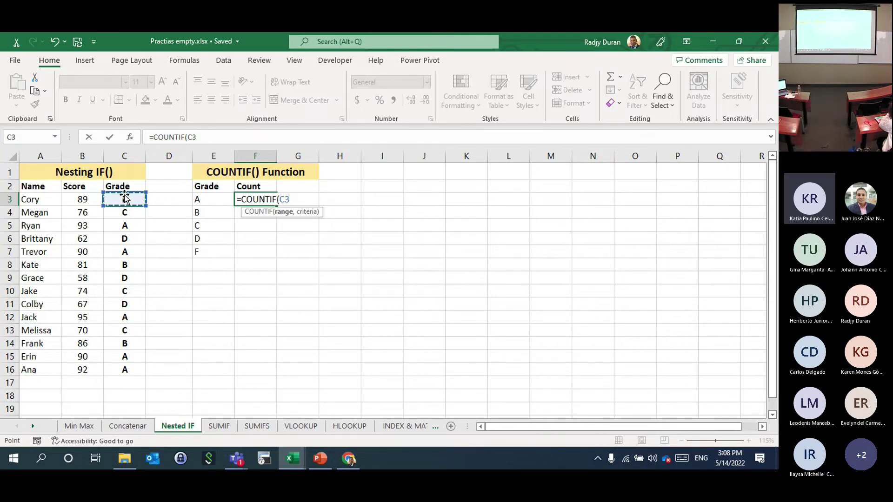
pyautogui.hotkey('ctrl', 'shift', 'Down')
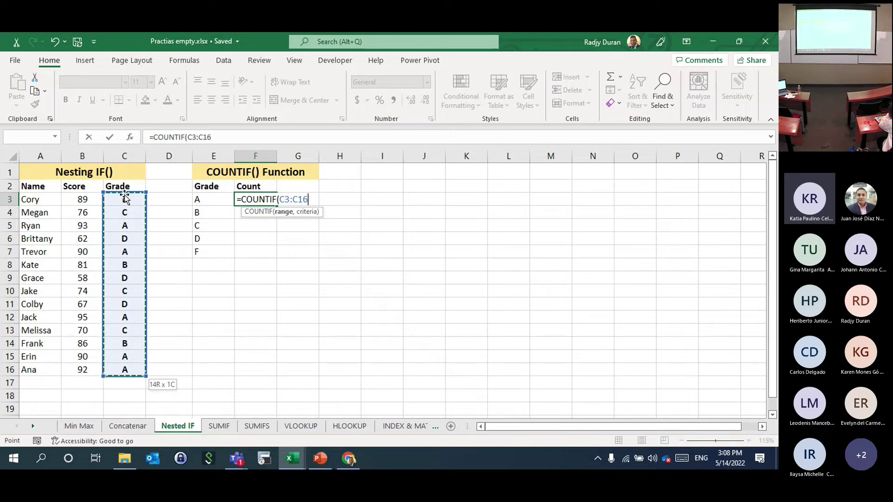
pyautogui.click(122, 153)
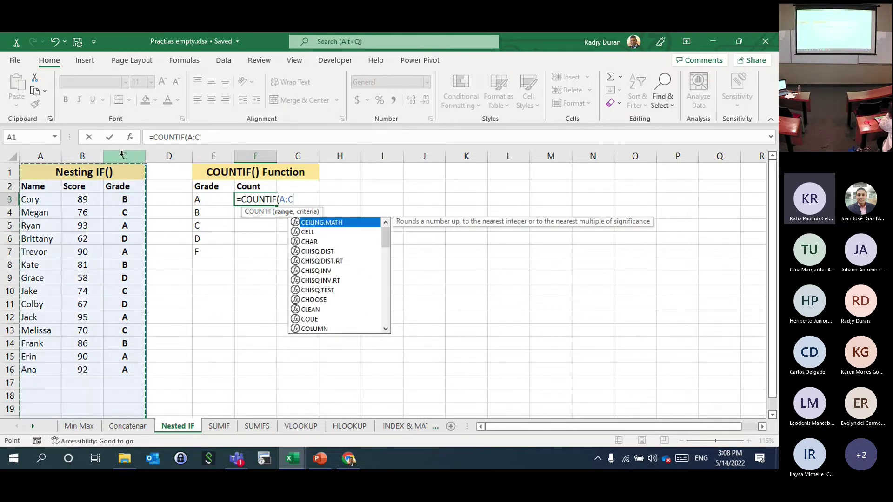
pyautogui.click(125, 190)
pyautogui.click(114, 173)
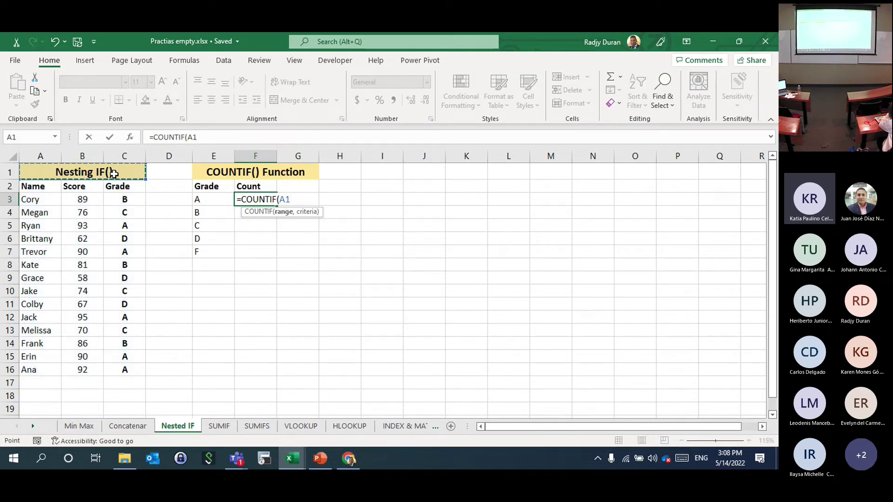
pyautogui.press('Escape')
# - Select columns B, C and D in turn to examine how the merged Nesting IF() title affects column selection
pyautogui.click(113, 173)
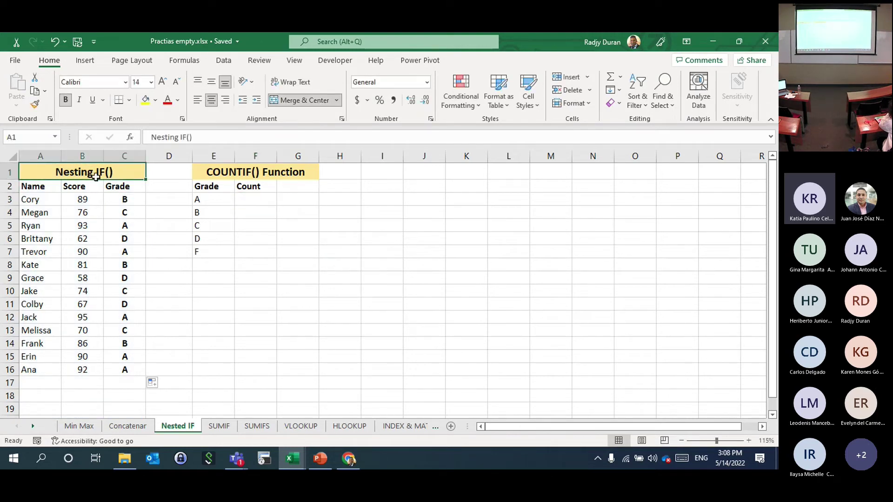
pyautogui.click(117, 155)
pyautogui.click(93, 155)
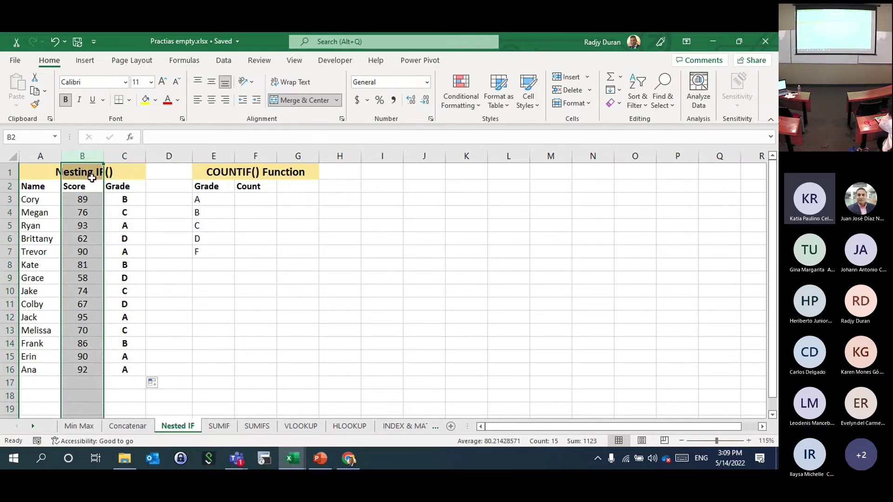
pyautogui.click(93, 177)
pyautogui.click(121, 156)
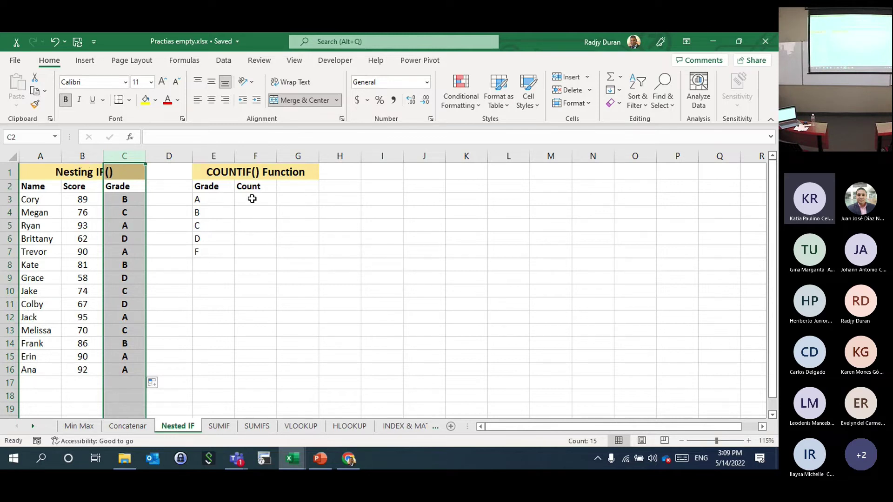
pyautogui.click(167, 155)
pyautogui.click(115, 155)
# - Unmerge the Nesting IF() title cell across A1:C1
pyautogui.click(64, 175)
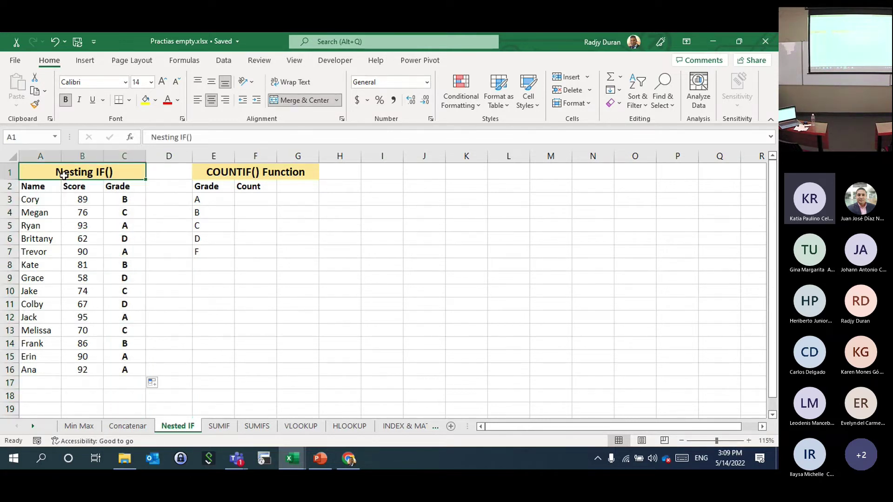
pyautogui.click(283, 101)
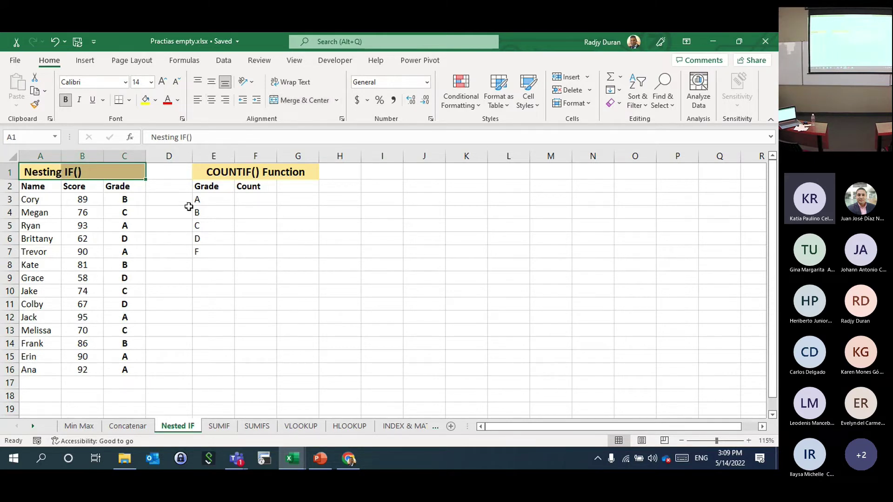
pyautogui.click(140, 279)
# - Set the horizontal alignment of A1:C1 to Center Across Selection and test selecting column C on its own
pyautogui.click(45, 170)
pyautogui.moveTo(45, 170); pyautogui.dragTo(127, 172)
pyautogui.rightClick(114, 177)
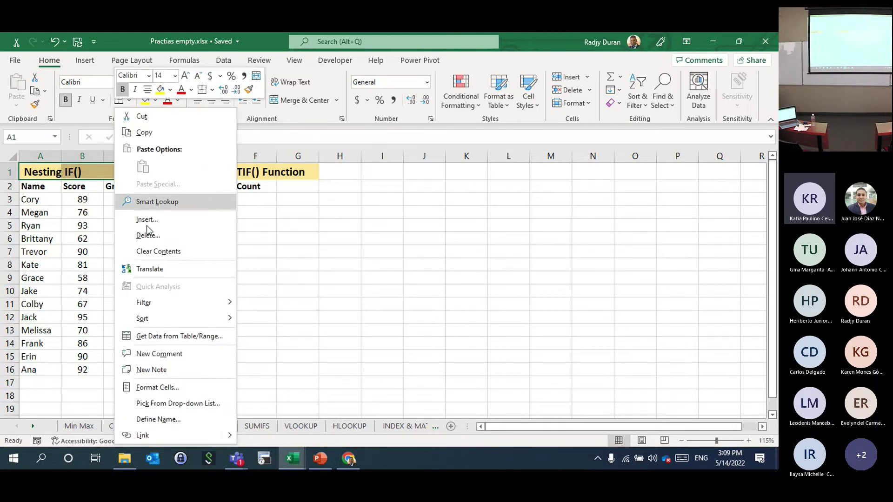
pyautogui.click(176, 387)
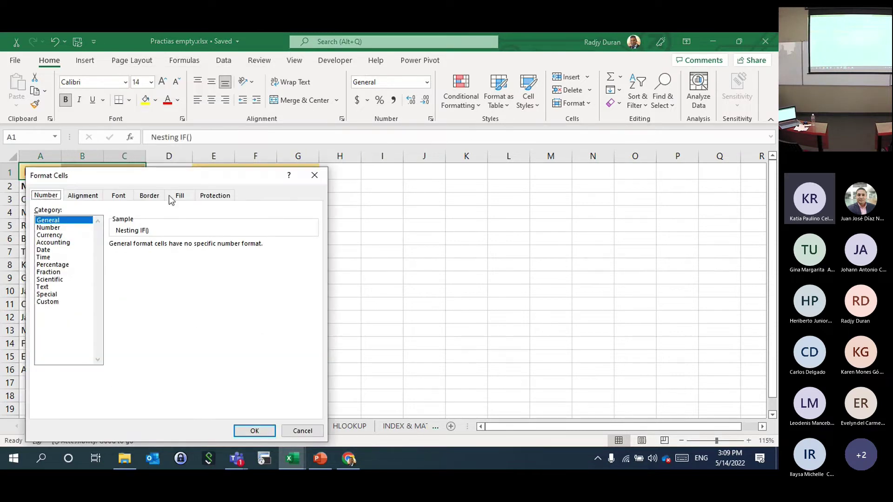
pyautogui.click(98, 199)
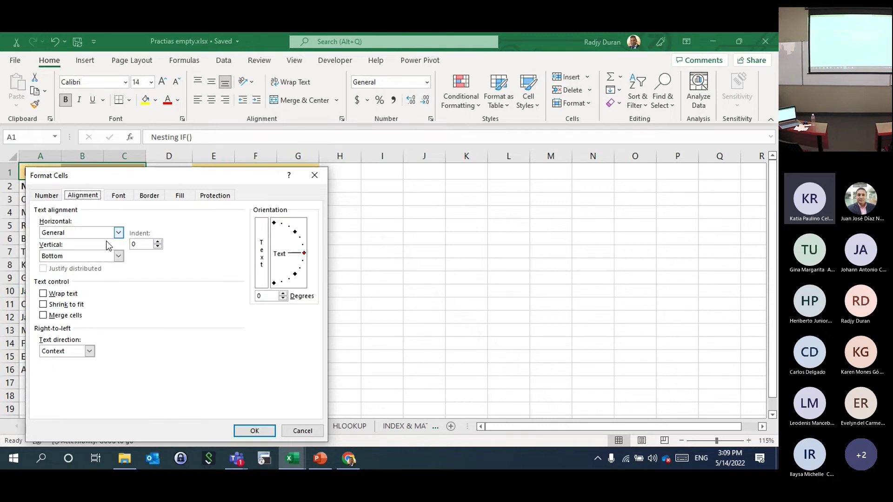
pyautogui.click(102, 233)
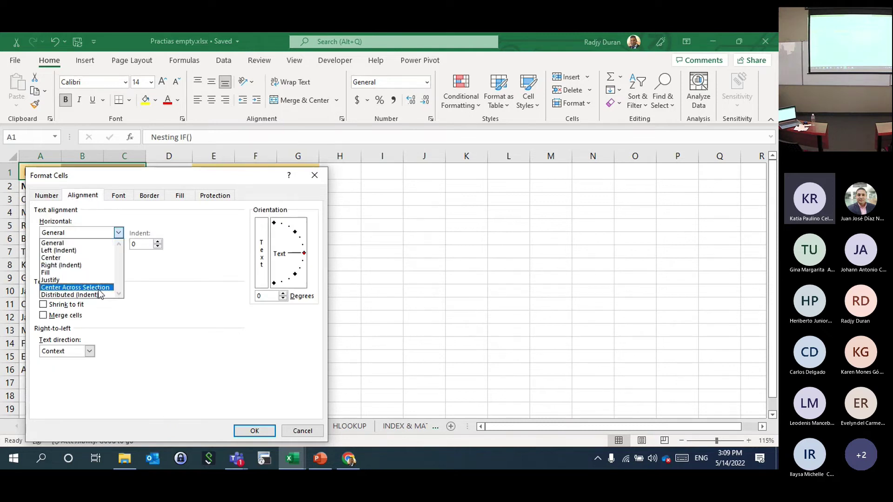
pyautogui.click(84, 288)
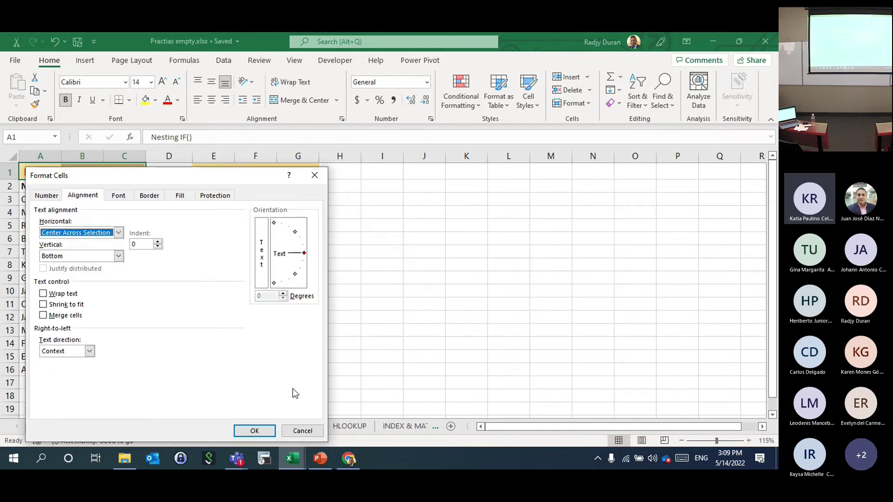
pyautogui.click(262, 429)
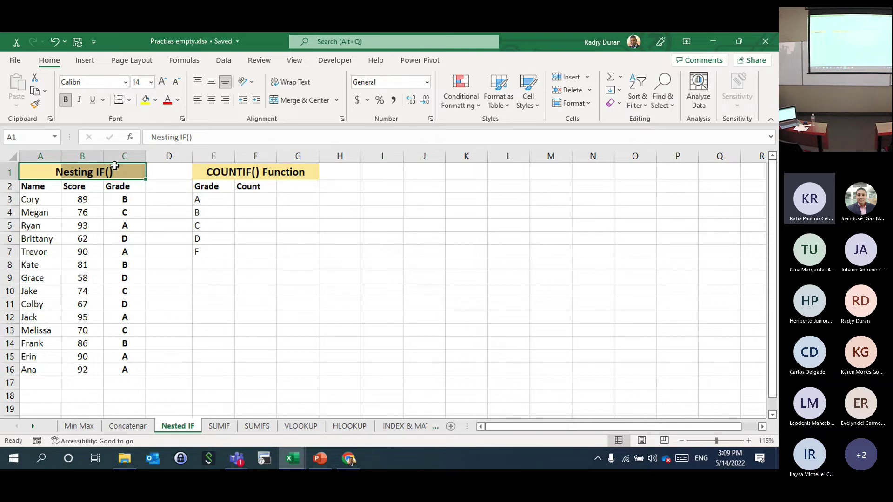
pyautogui.click(127, 150)
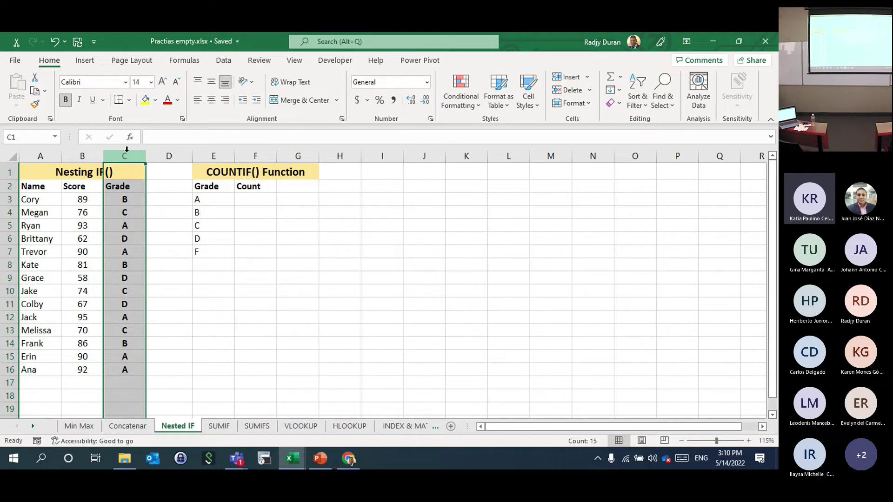
# - Start a COUNTIF formula in F3 with the grades C3:C16 as its range, locked as $C$3:$C$16
pyautogui.click(249, 186)
pyautogui.click(257, 202)
pyautogui.write('=coun')
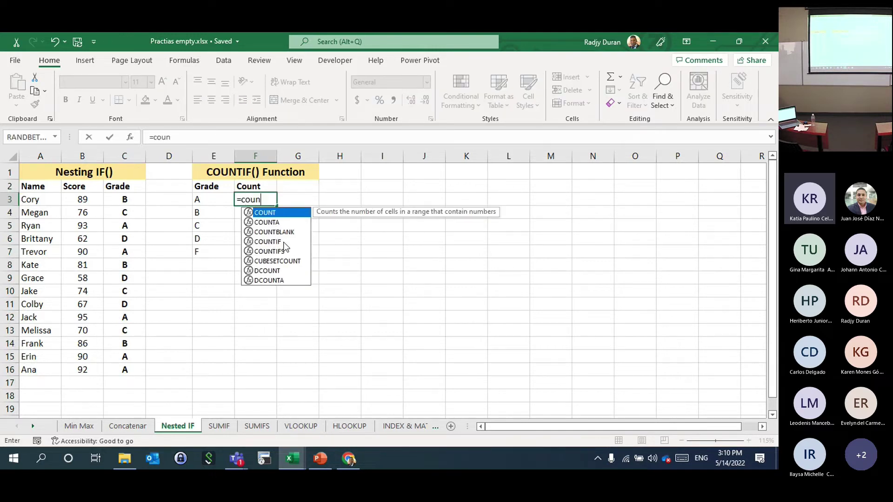
pyautogui.doubleClick(282, 242)
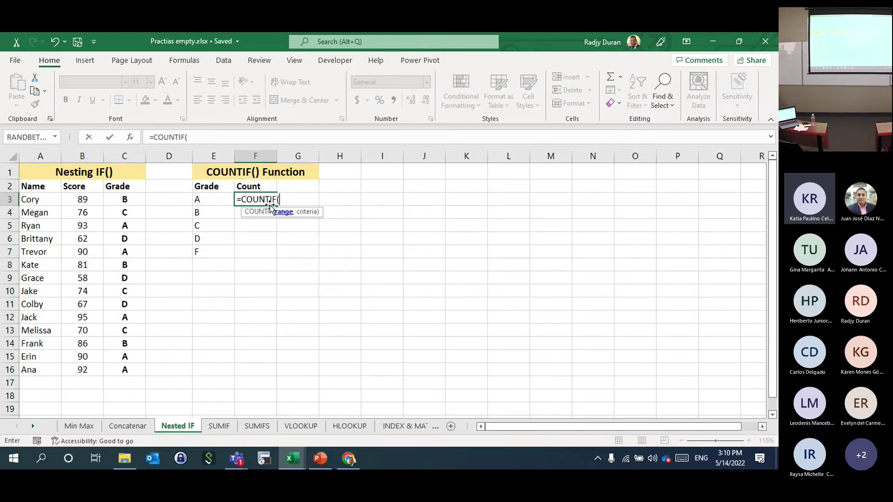
pyautogui.click(127, 198)
pyautogui.hotkey('ctrl', 'shift', 'Down')
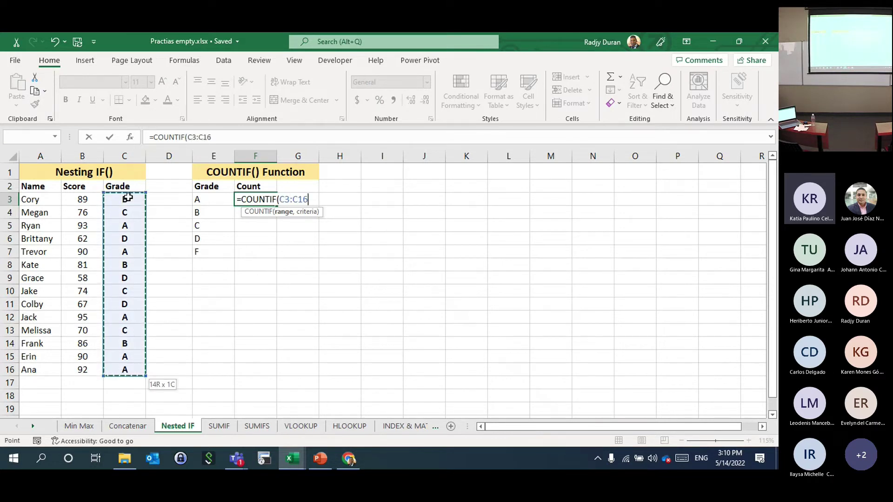
pyautogui.press('F4')
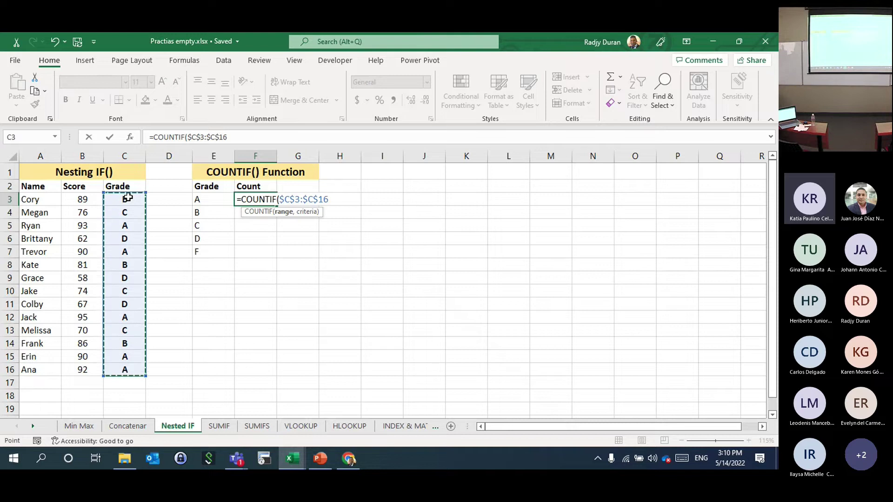
# - Add grade cell E3 as the COUNTIF criteria, locked as $E$3, and enter the formula
pyautogui.write(',')
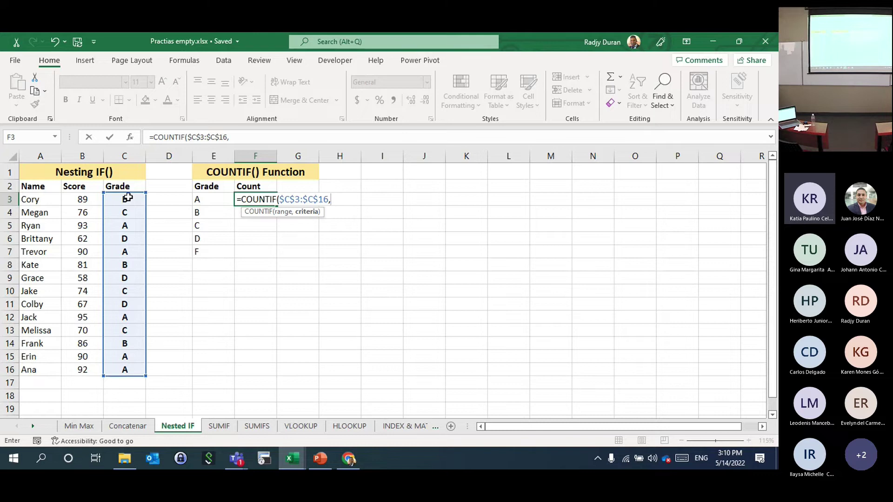
pyautogui.click(200, 199)
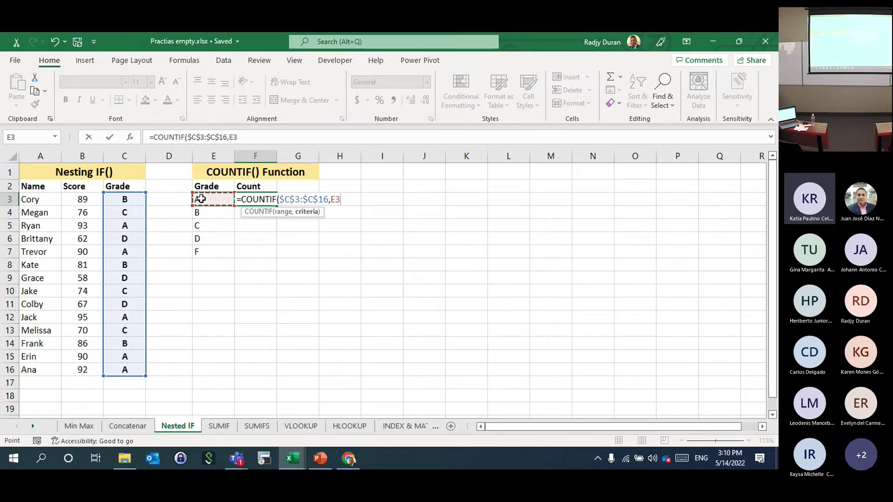
pyautogui.press('F4')
pyautogui.press('Return')
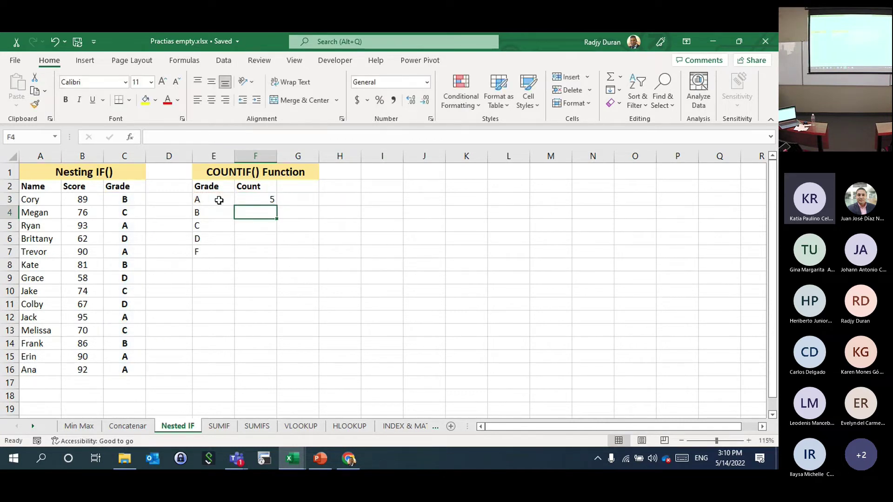
pyautogui.click(260, 199)
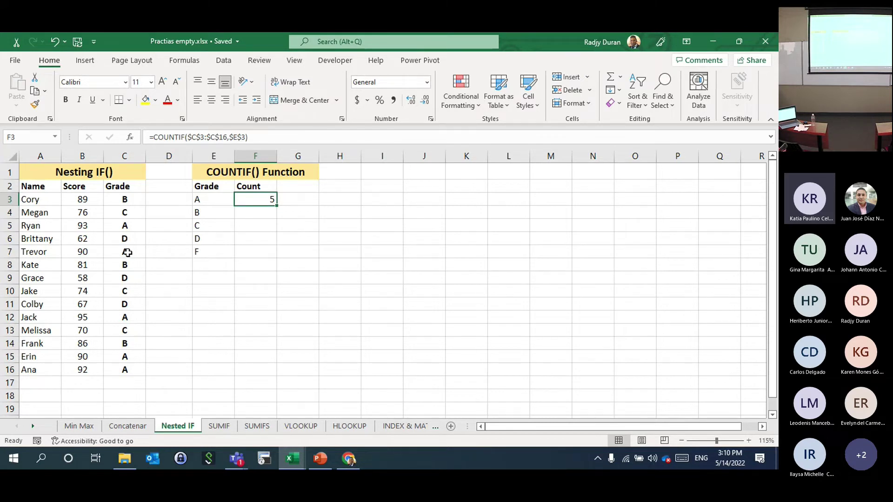
pyautogui.click(84, 294)
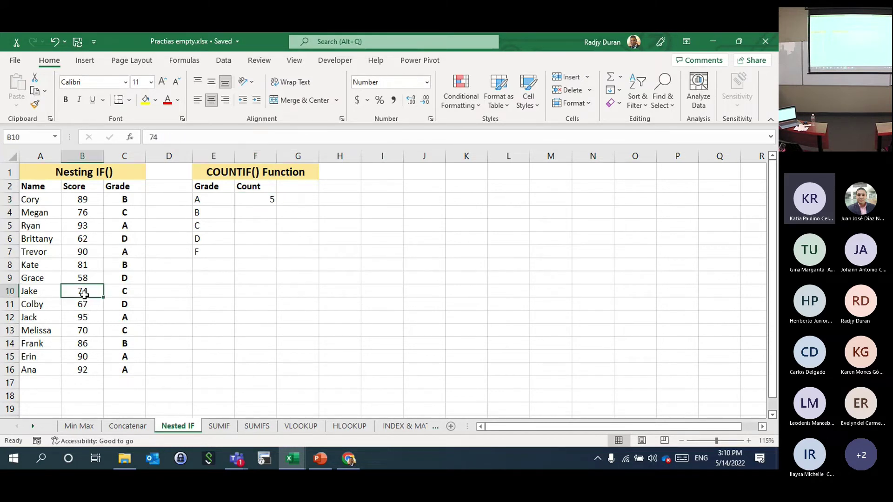
pyautogui.click(83, 267)
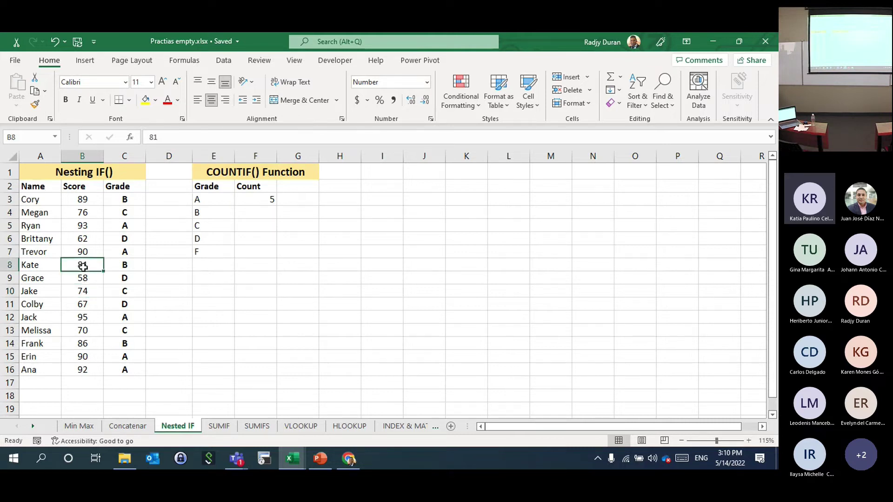
# - Set the first student's score in B3 to 90
pyautogui.click(83, 212)
pyautogui.click(83, 200)
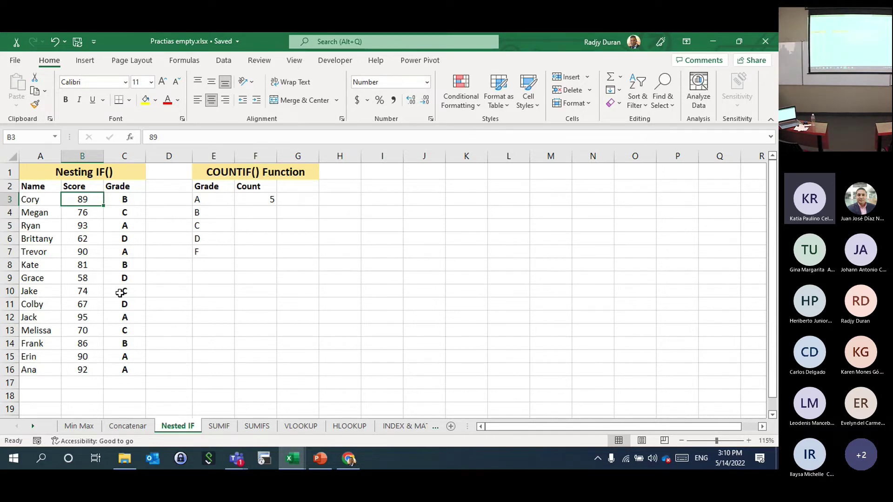
pyautogui.write('90')
pyautogui.press('Return')
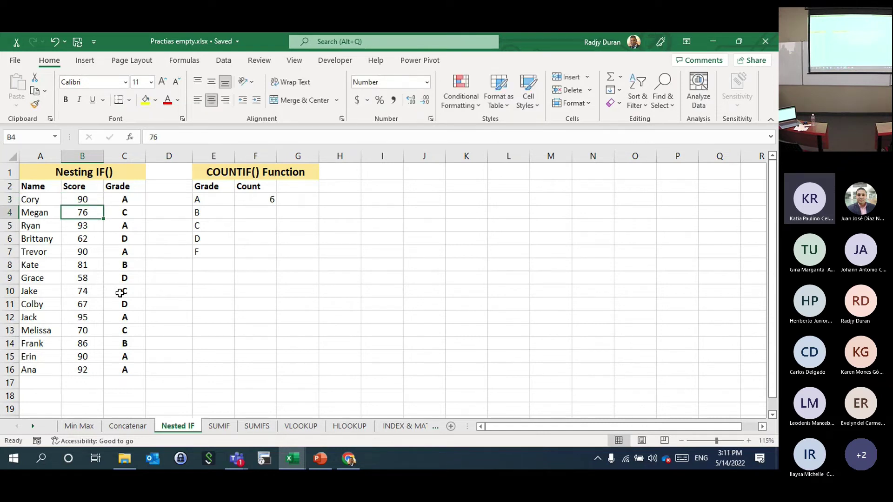
# - Enter a COUNTIF formula in F4 with all of column C as the range and $E$4 as the locked criteria
pyautogui.write('=')
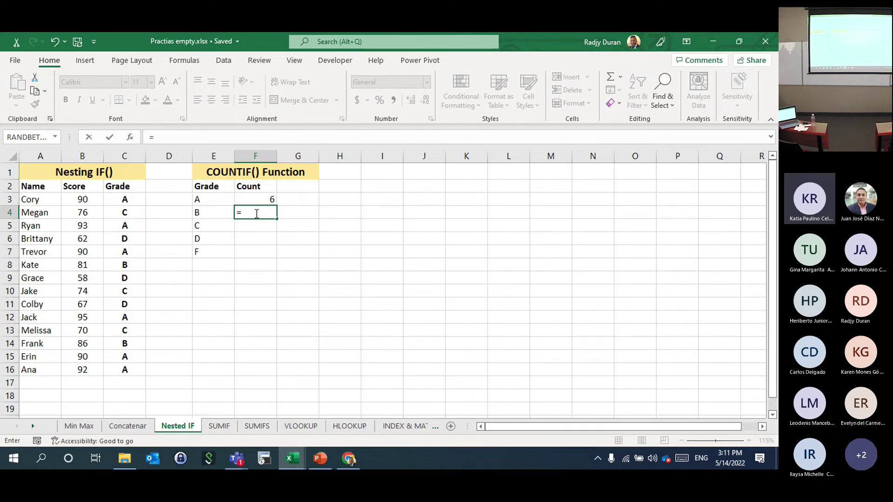
pyautogui.write('coun')
pyautogui.click(278, 256)
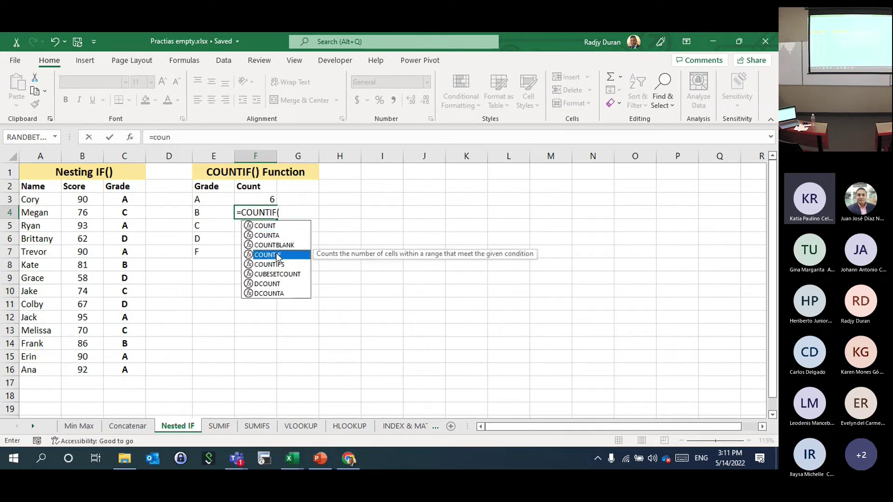
pyautogui.click(131, 155)
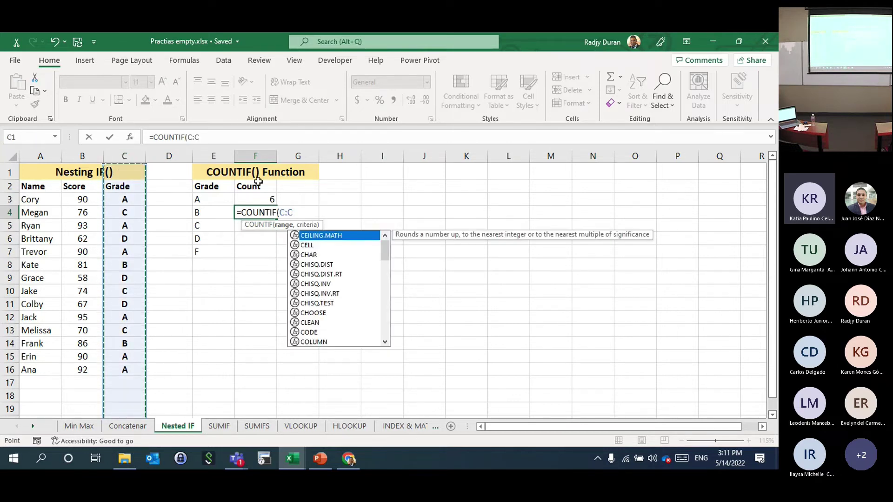
pyautogui.write(',')
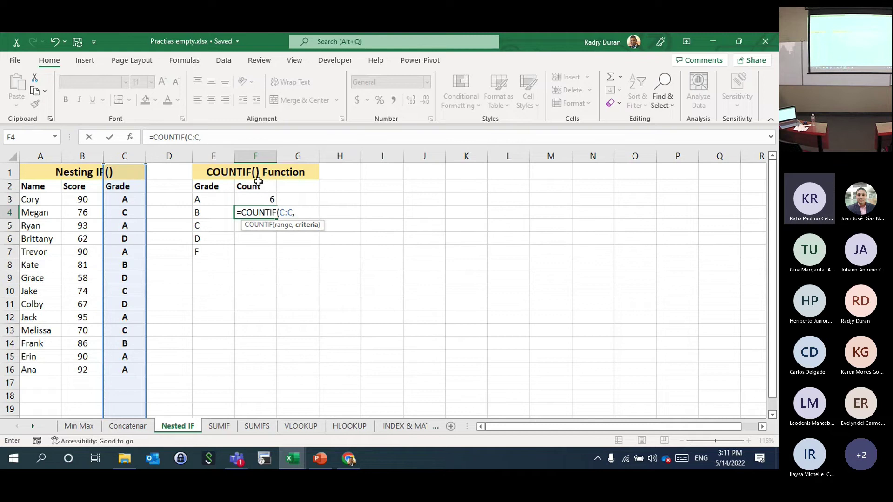
pyautogui.click(215, 213)
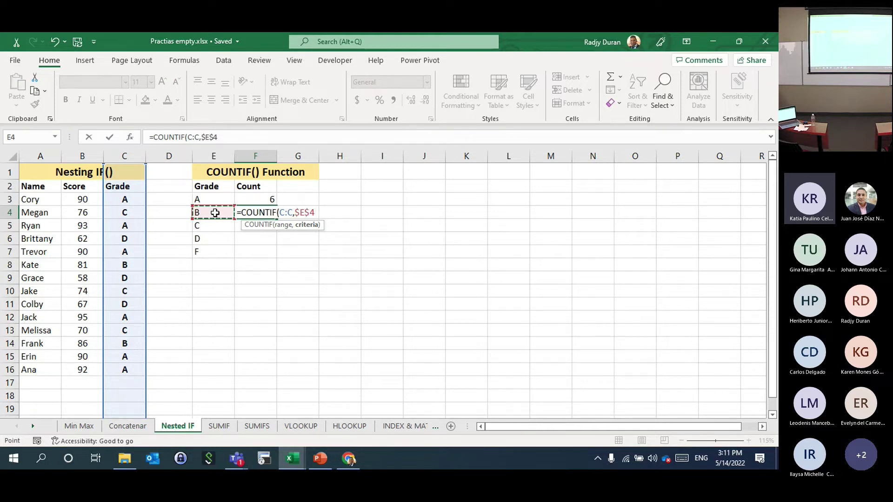
pyautogui.press('Return')
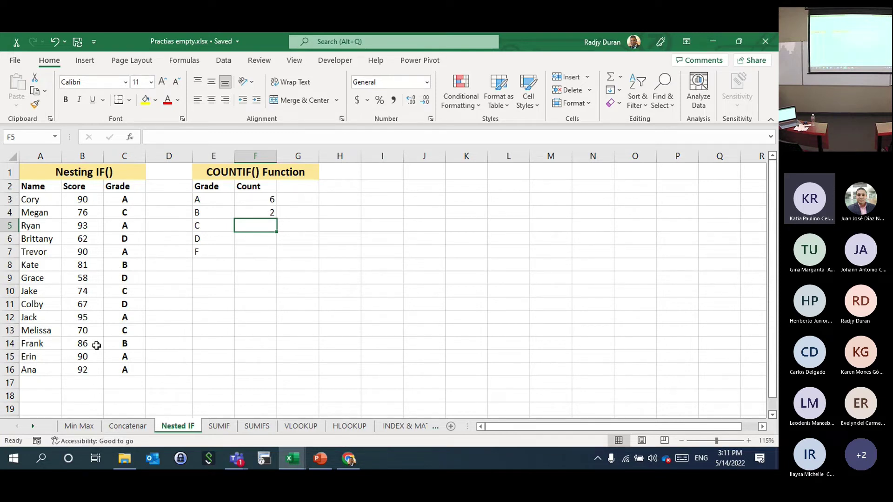
# - Add a new student in row 17, entering a first name in A17 and a score of 80 in B17
pyautogui.click(118, 380)
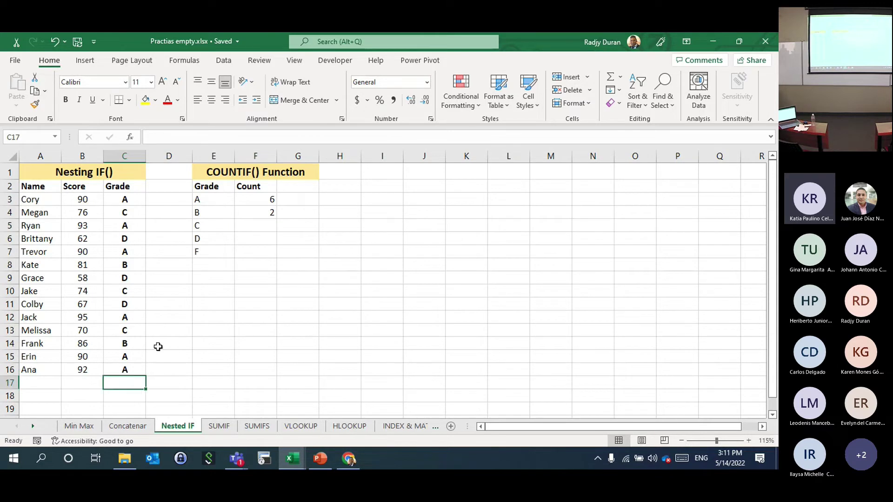
pyautogui.press('Left')
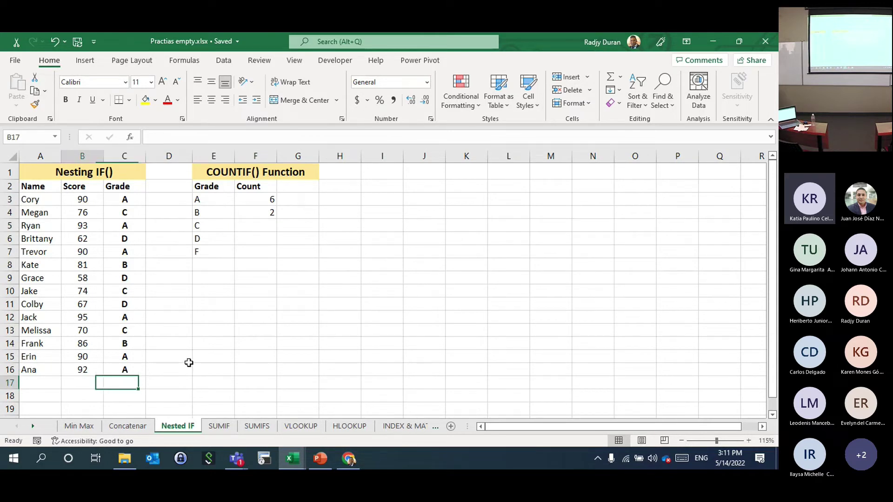
pyautogui.press('Left')
pyautogui.write('Radjy')
pyautogui.press('Tab')
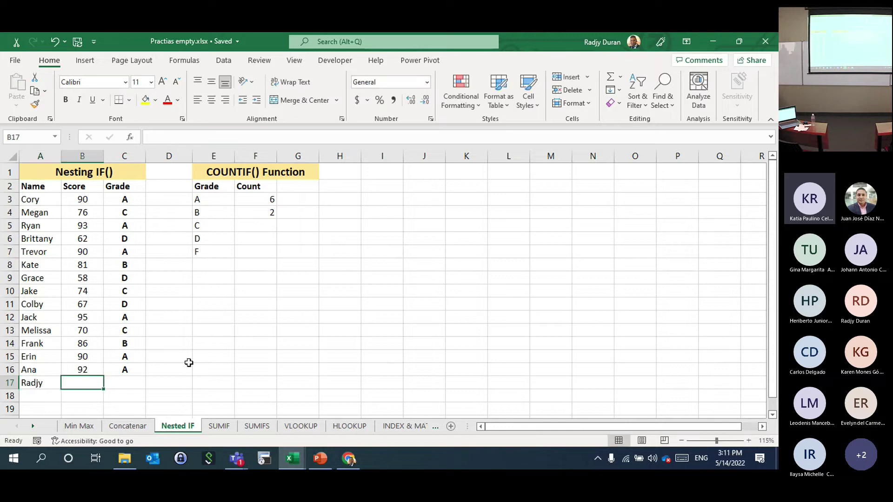
pyautogui.write('80')
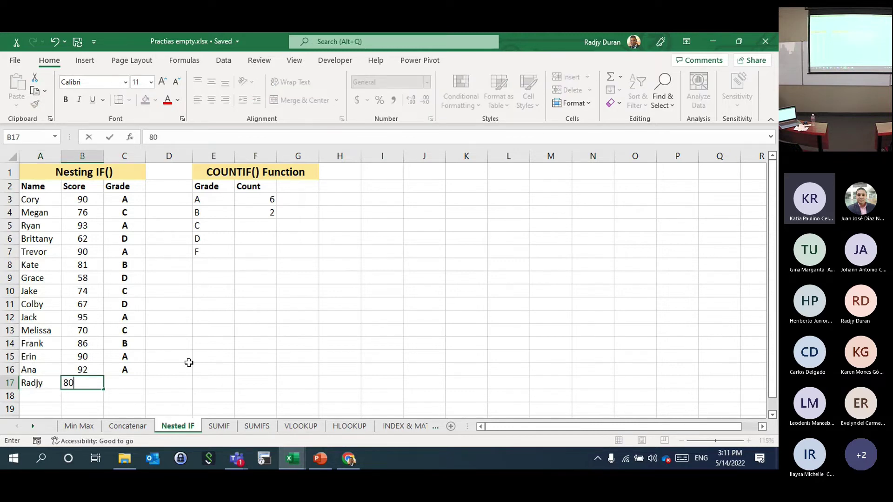
pyautogui.press('Tab')
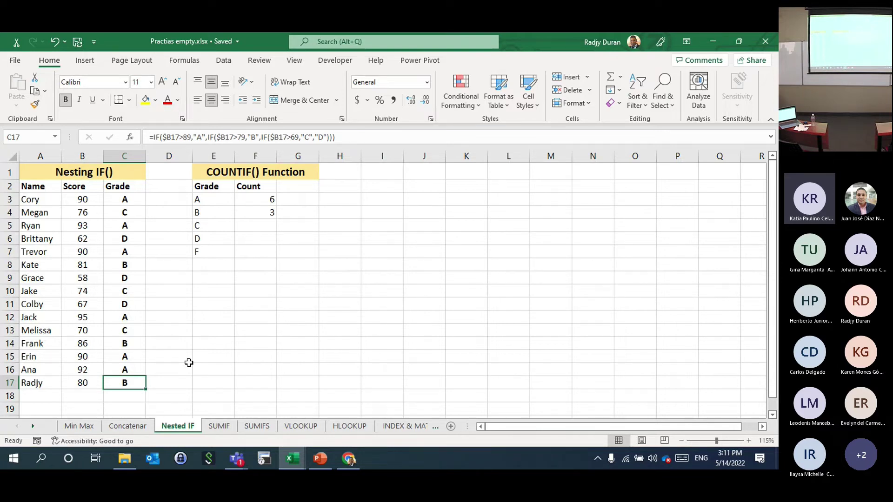
# - Add another student in row 18, entering a first name in A18 and a score of 98 in B18
pyautogui.press('Left')
pyautogui.press('Down')
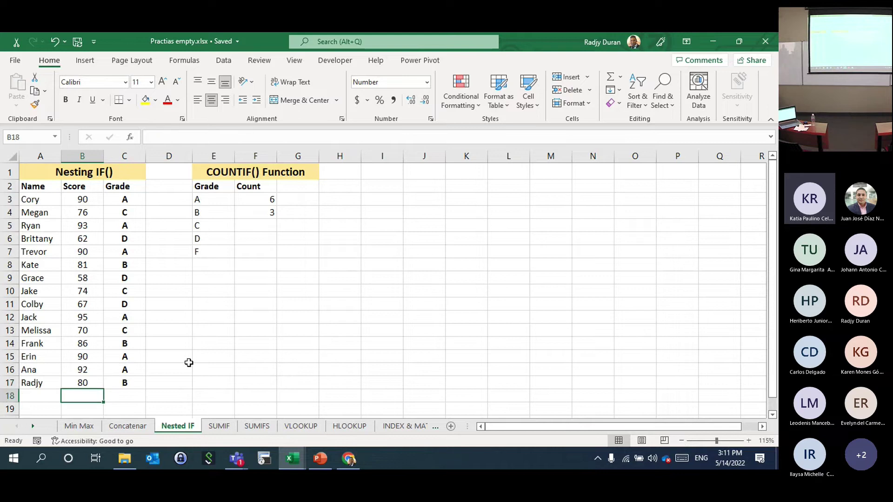
pyautogui.press('Left')
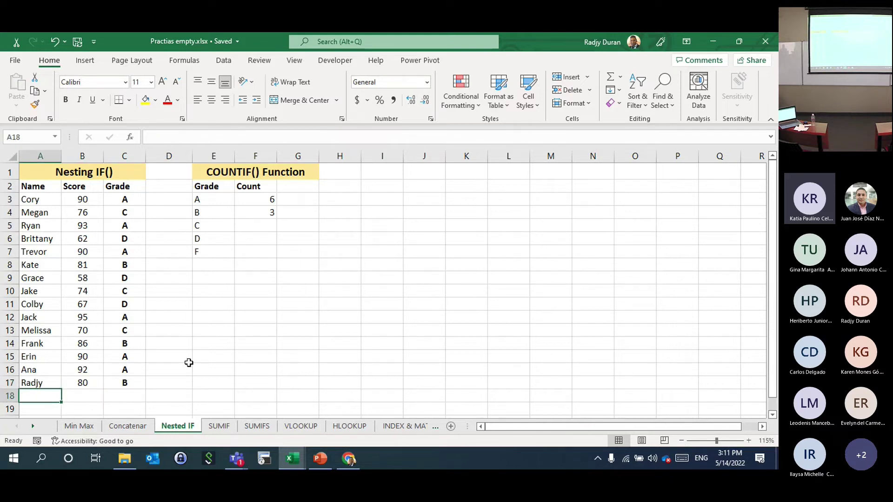
pyautogui.write('Juan')
pyautogui.press('Tab')
pyautogui.write('98')
pyautogui.press('Tab')
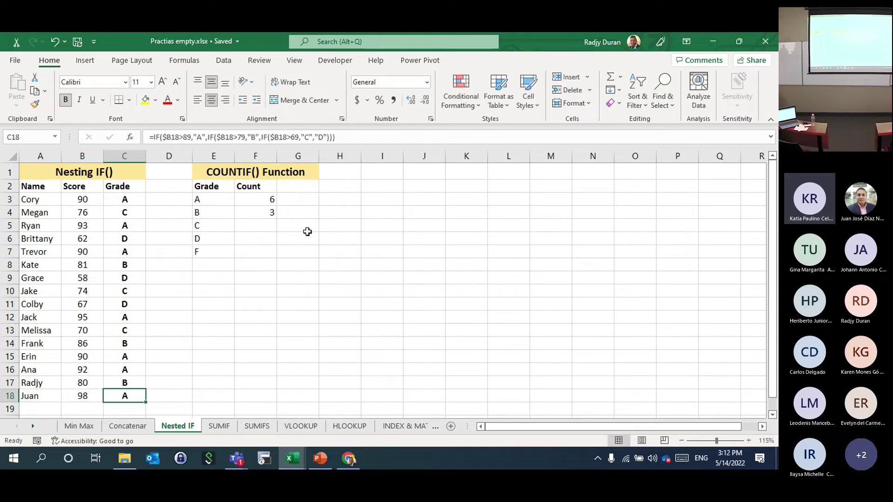
# - Copy the COUNTIF formula with the $E$4 criteria from F4 down through F7 and inspect the copy in F7
pyautogui.click(272, 200)
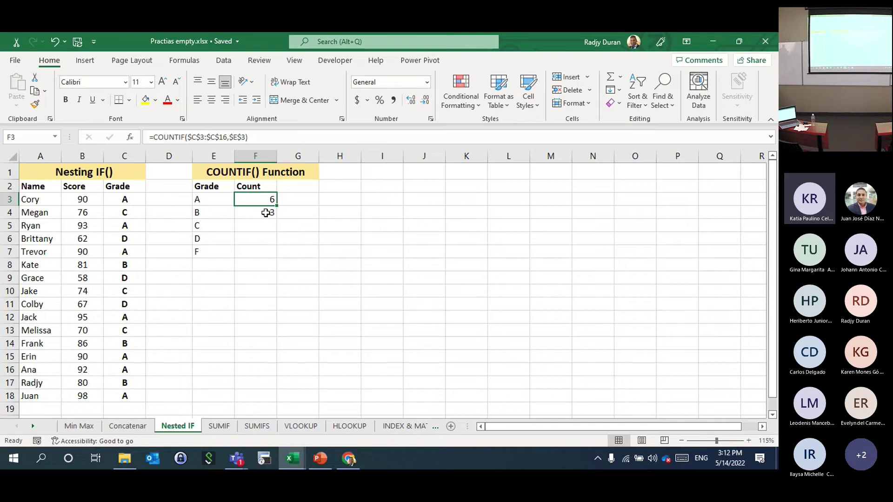
pyautogui.click(264, 213)
pyautogui.moveTo(277, 218); pyautogui.dragTo(277, 257)
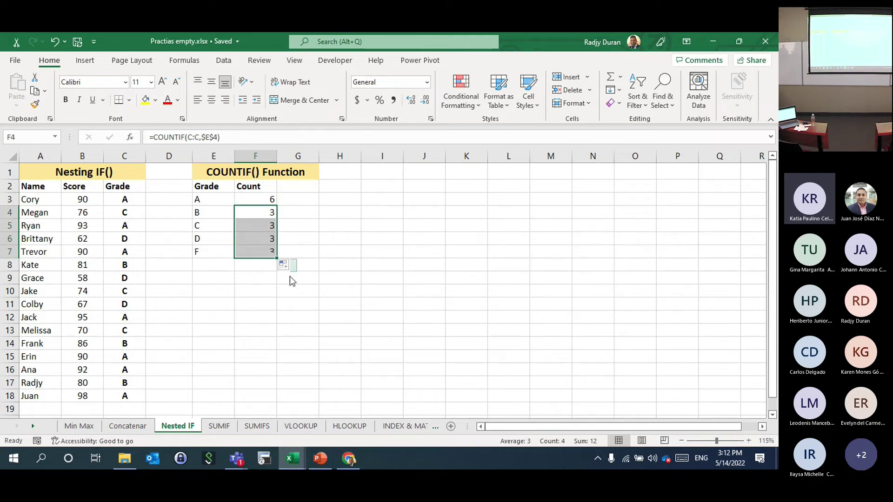
pyautogui.click(265, 253)
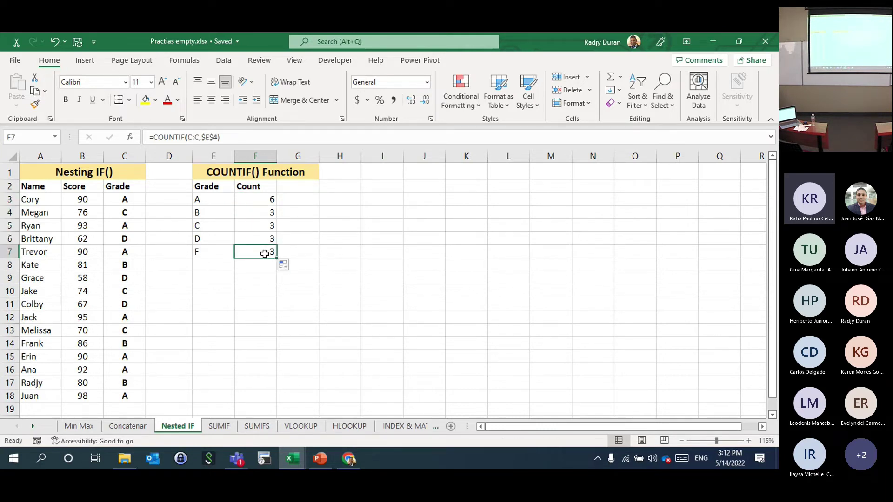
pyautogui.doubleClick(265, 253)
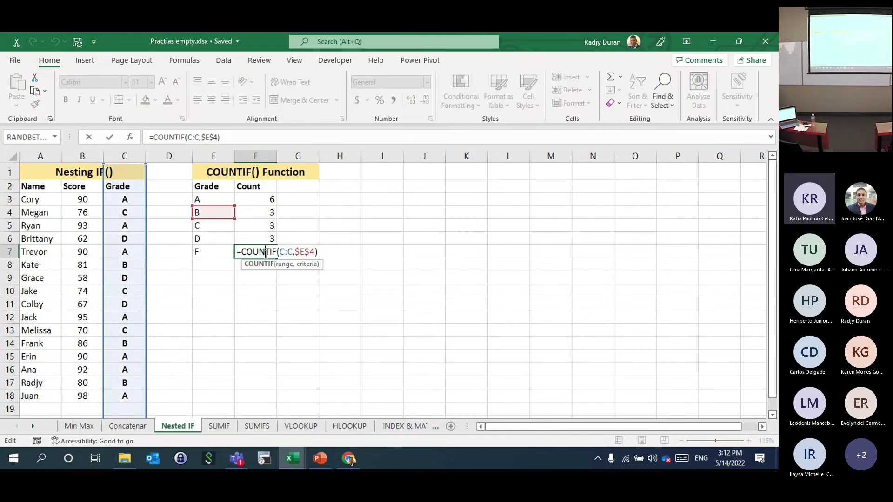
pyautogui.press('Escape')
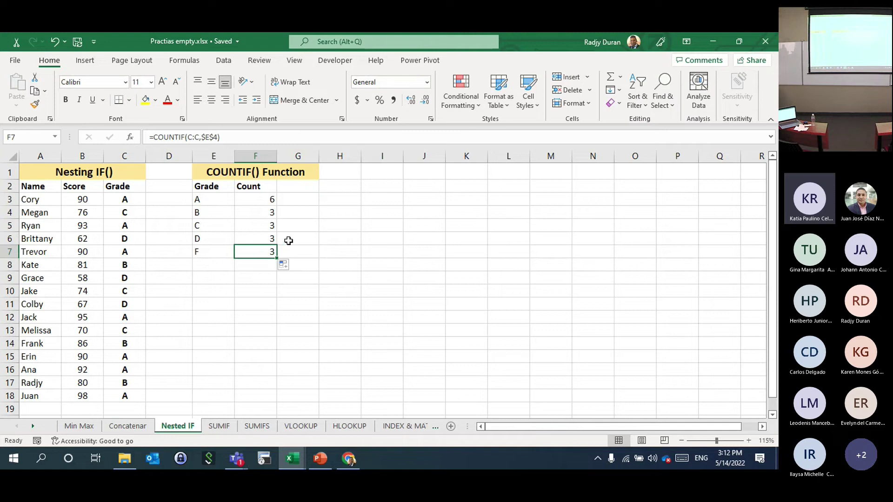
pyautogui.click(266, 214)
pyautogui.click(214, 136)
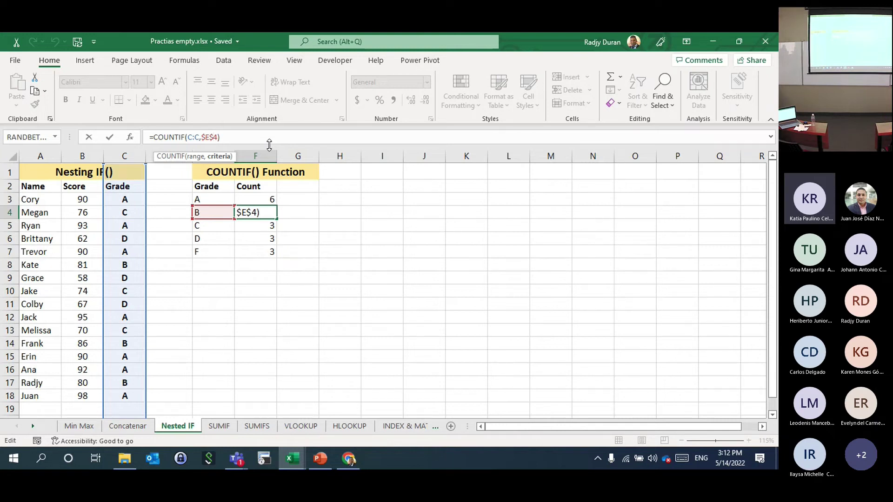
pyautogui.press('BackSpace')
pyautogui.press('BackSpace')
pyautogui.press('BackSpace')
pyautogui.press('BackSpace')
pyautogui.write(']')
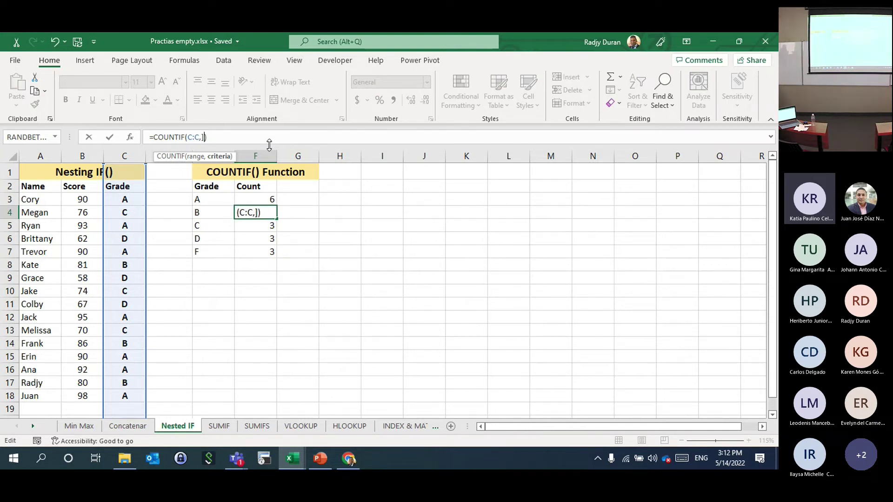
pyautogui.press('Escape')
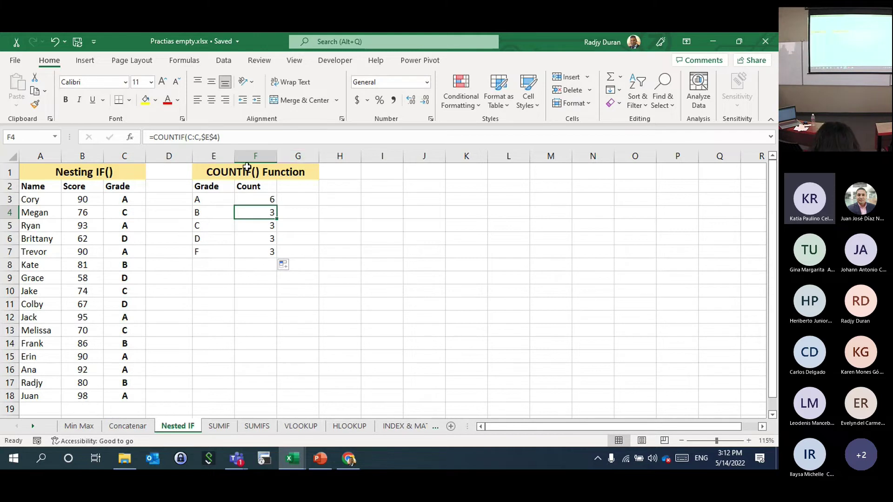
# - Change the COUNTIF criteria in F4 to the mixed reference $E4 so that only the column is locked
pyautogui.click(210, 139)
pyautogui.press('F4')
pyautogui.press('F4')
pyautogui.press('Return')
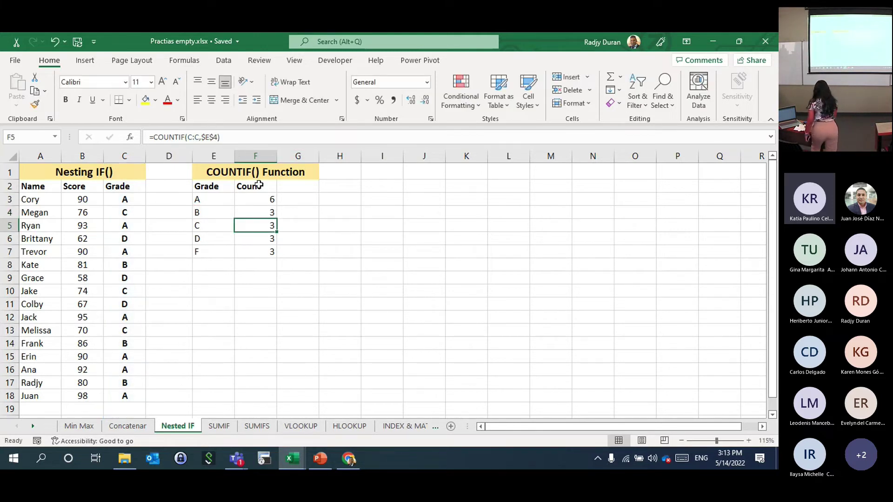
# - Fill the corrected COUNTIF formula from F4 down through F7 and check the criteria reference in F7
pyautogui.click(269, 214)
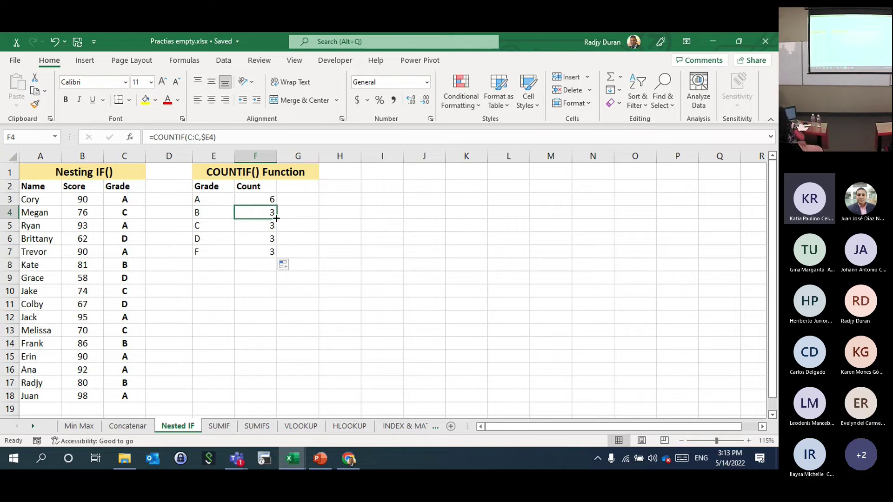
pyautogui.moveTo(278, 219); pyautogui.dragTo(278, 258)
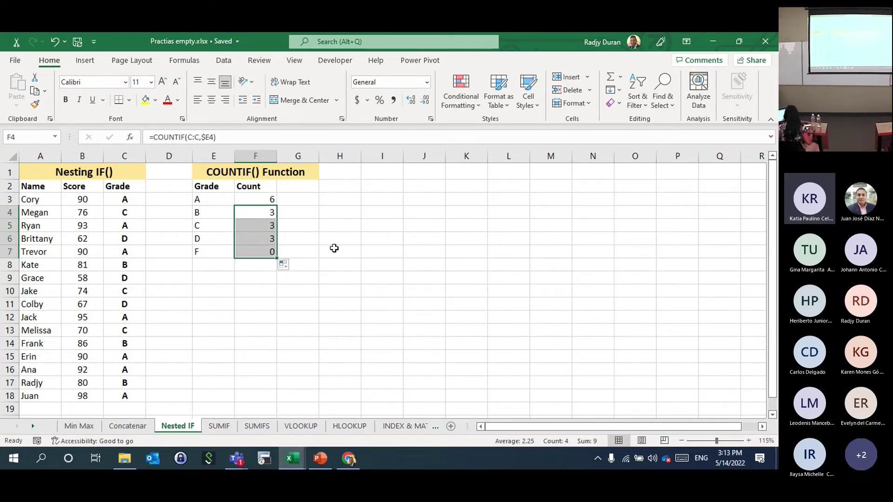
pyautogui.doubleClick(269, 251)
pyautogui.press('Escape')
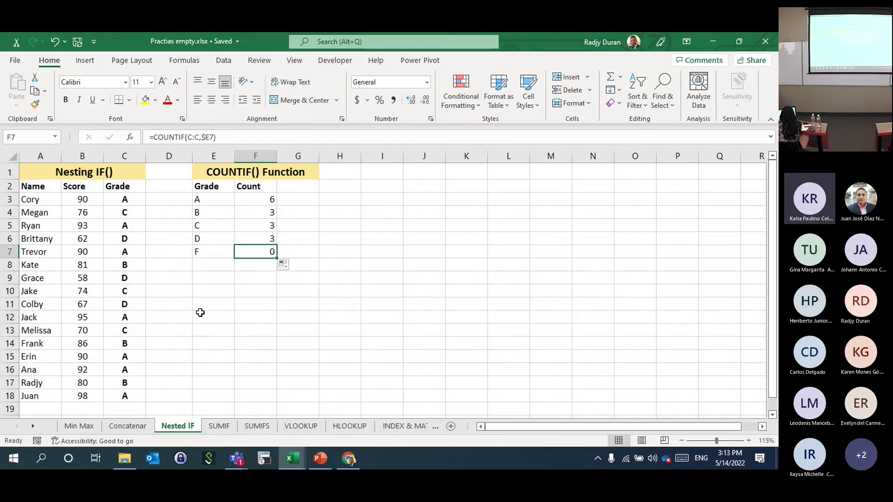
# - On the SUMIF sheet, start a SUMIF formula in F21 for the Unidades Móviles salary total
pyautogui.click(218, 426)
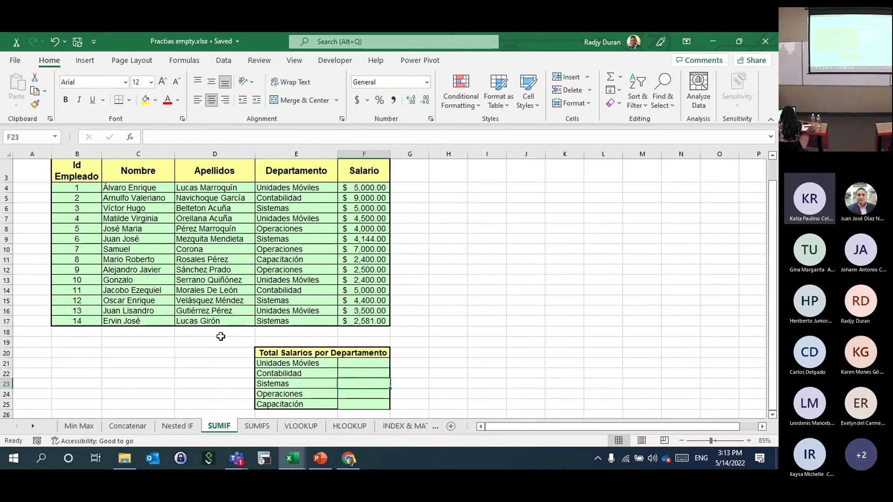
pyautogui.scroll(1, 318, 302)
pyautogui.scroll(-1, 317, 302)
pyautogui.scroll(1, 317, 302)
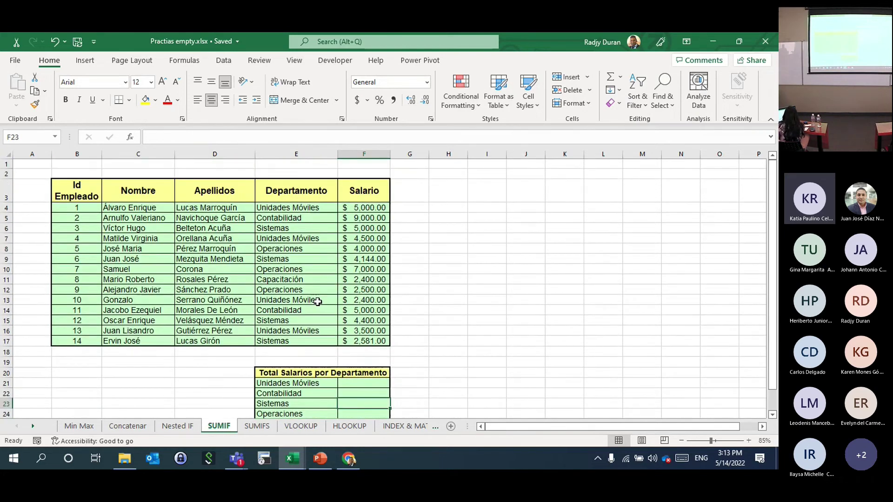
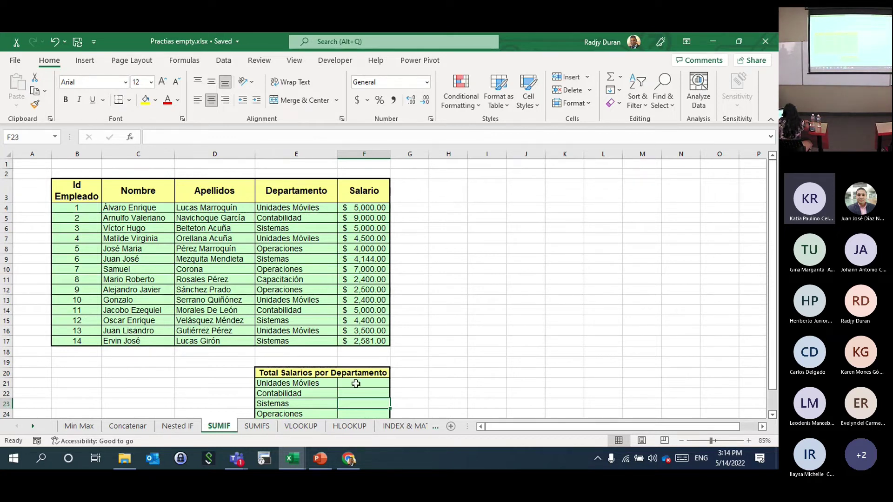
pyautogui.click(371, 380)
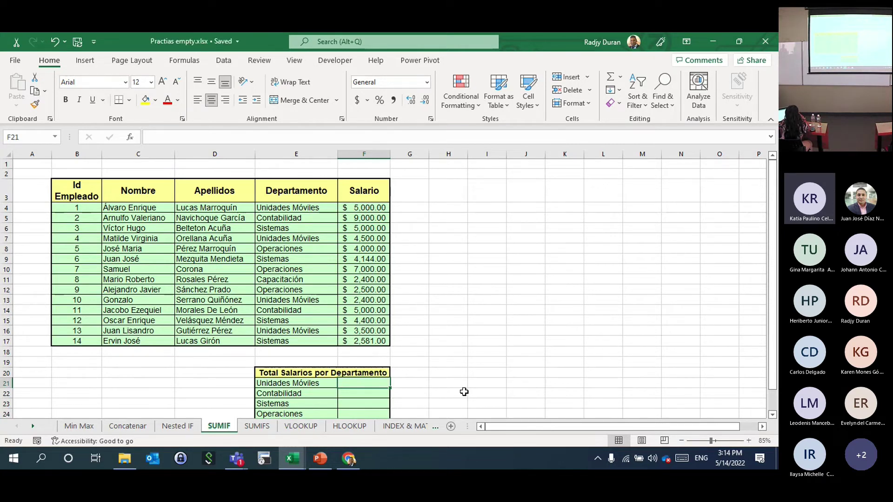
pyautogui.write('=')
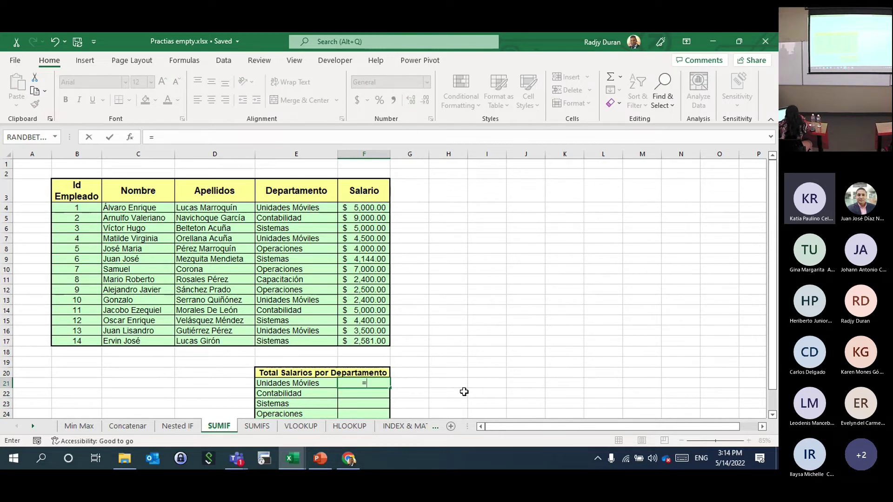
pyautogui.write('su')
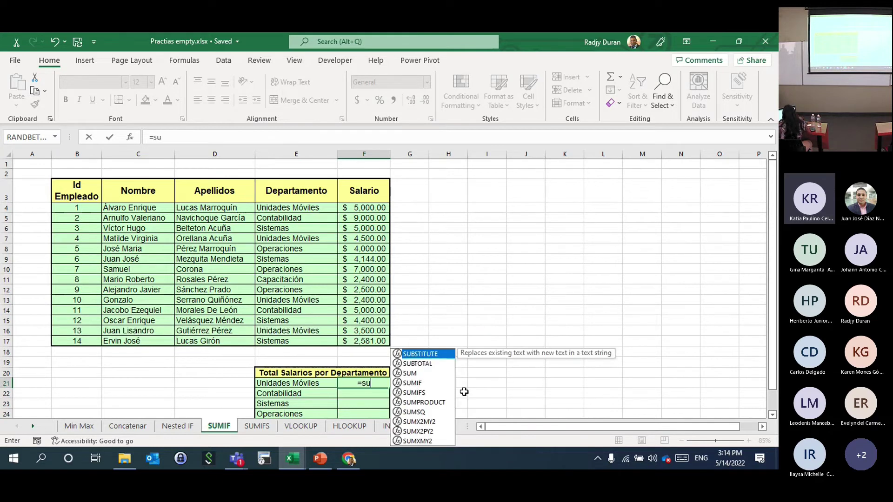
pyautogui.doubleClick(420, 383)
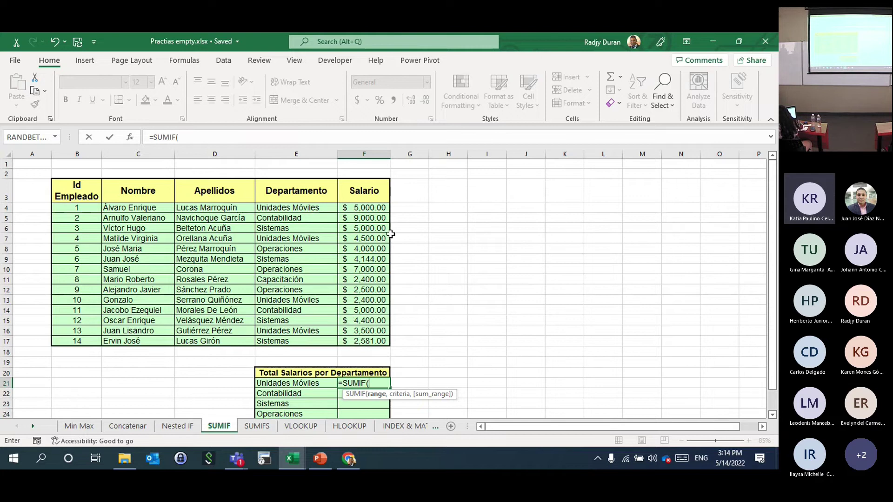
# - Try the SUMIF in F21 with the absolute salary range $F$4:$F$17 as range and $E21 as criteria
pyautogui.moveTo(371, 207); pyautogui.dragTo(369, 337)
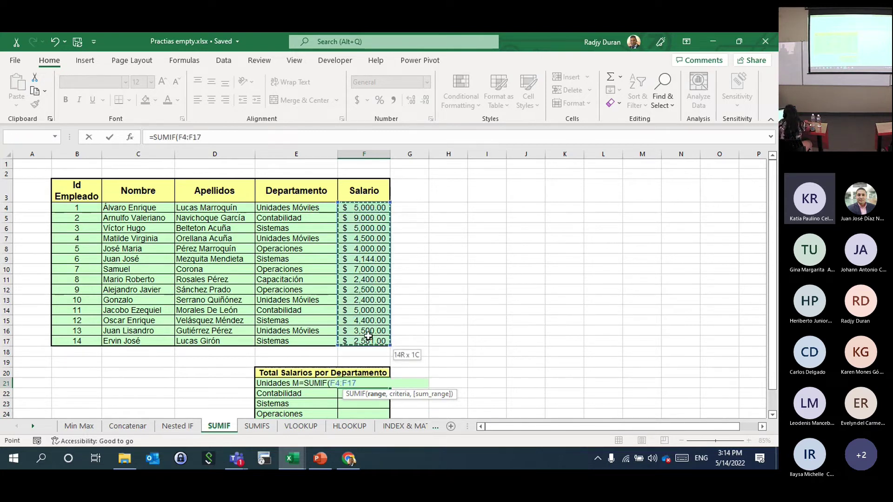
pyautogui.press('F4')
pyautogui.write(',')
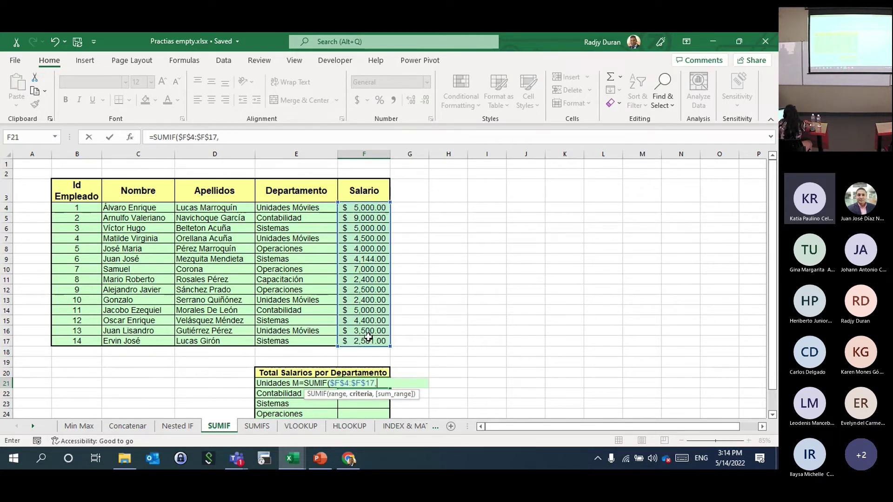
pyautogui.click(269, 386)
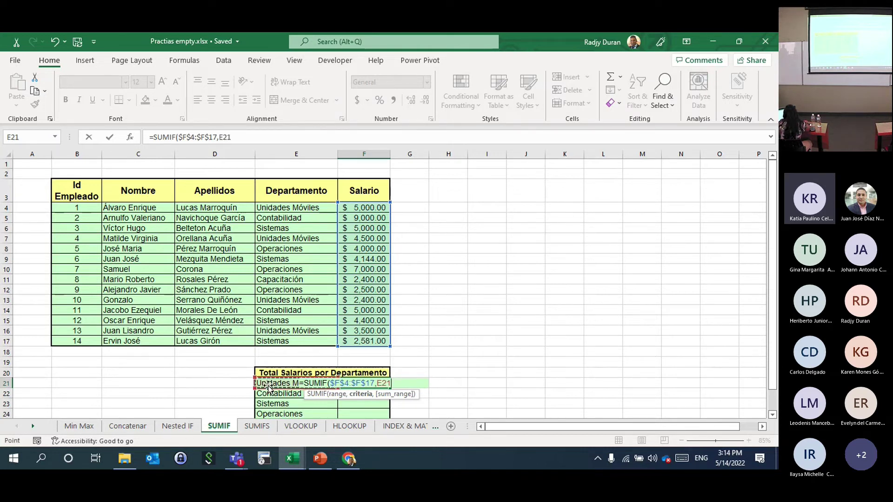
pyautogui.press('F4')
pyautogui.press('F4')
pyautogui.press('F4')
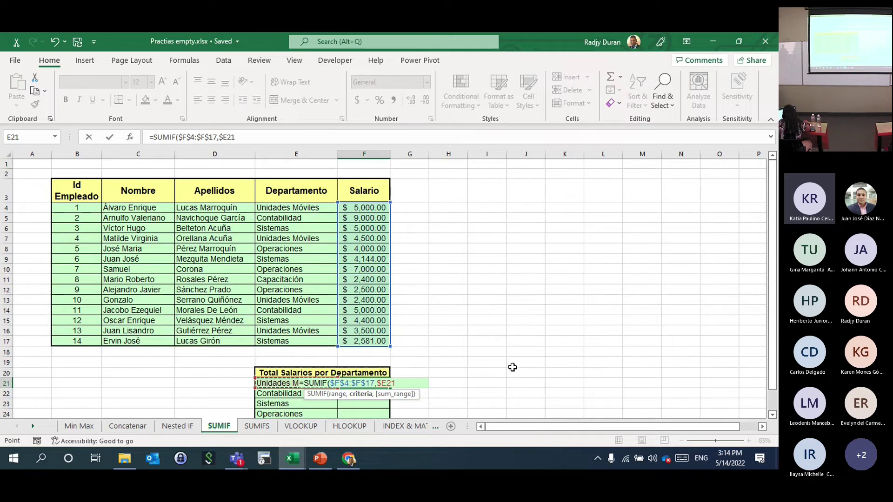
pyautogui.press('Return')
pyautogui.press('Up')
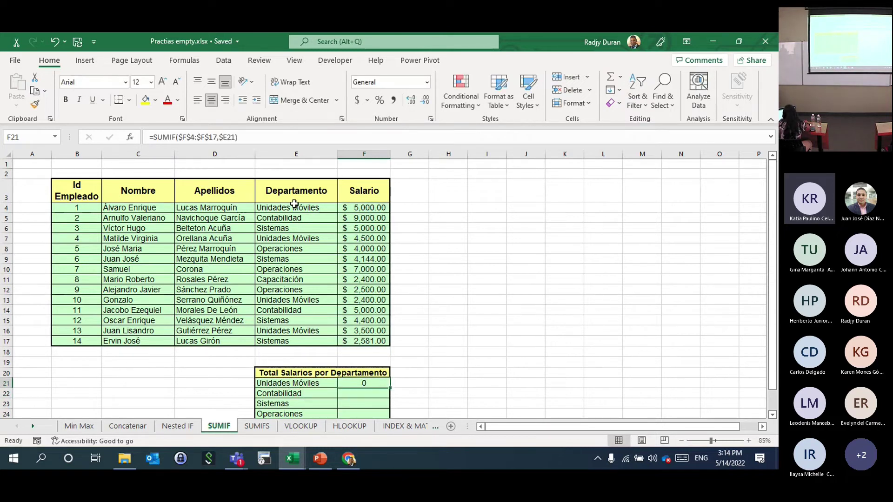
# - Replace the SUMIF arguments in F21 with the absolute department range $E$4:$E$17 and criteria cell E21
pyautogui.click(217, 141)
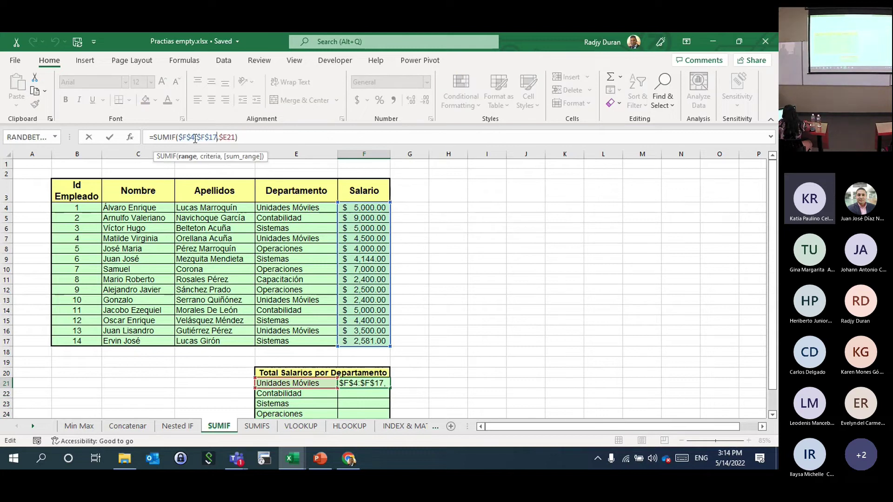
pyautogui.click(229, 134)
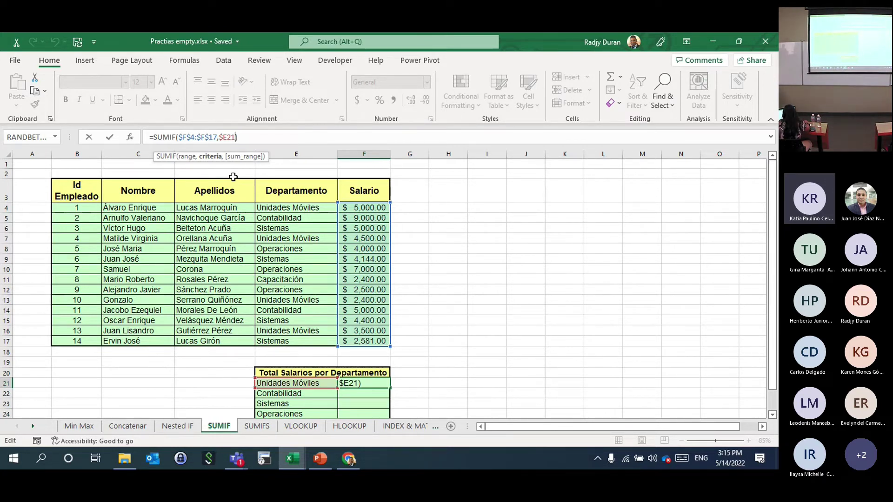
pyautogui.press('BackSpace')
pyautogui.press('BackSpace')
pyautogui.press('BackSpace')
pyautogui.press('BackSpace')
pyautogui.press('BackSpace')
pyautogui.press('BackSpace')
pyautogui.press('BackSpace')
pyautogui.press('BackSpace')
pyautogui.press('BackSpace')
pyautogui.press('BackSpace')
pyautogui.press('BackSpace')
pyautogui.press('BackSpace')
pyautogui.press('BackSpace')
pyautogui.press('BackSpace')
pyautogui.press('BackSpace')
pyautogui.moveTo(287, 208); pyautogui.dragTo(289, 341)
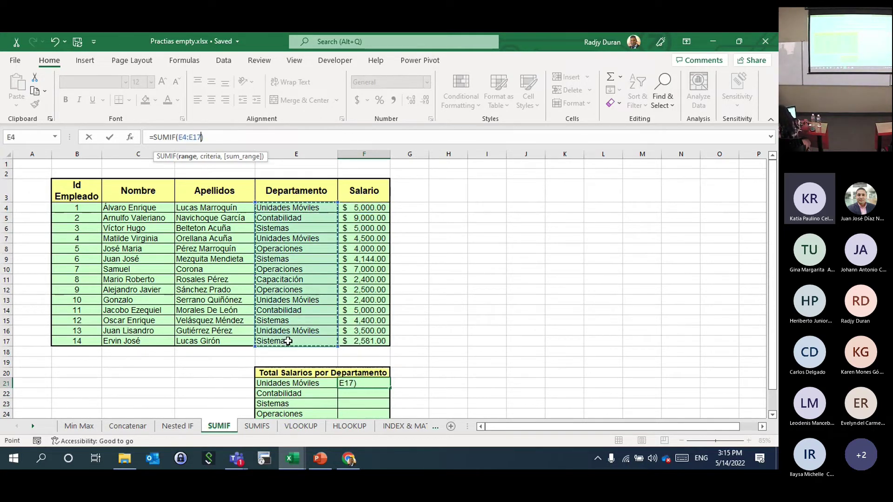
pyautogui.press('F4')
pyautogui.write(',')
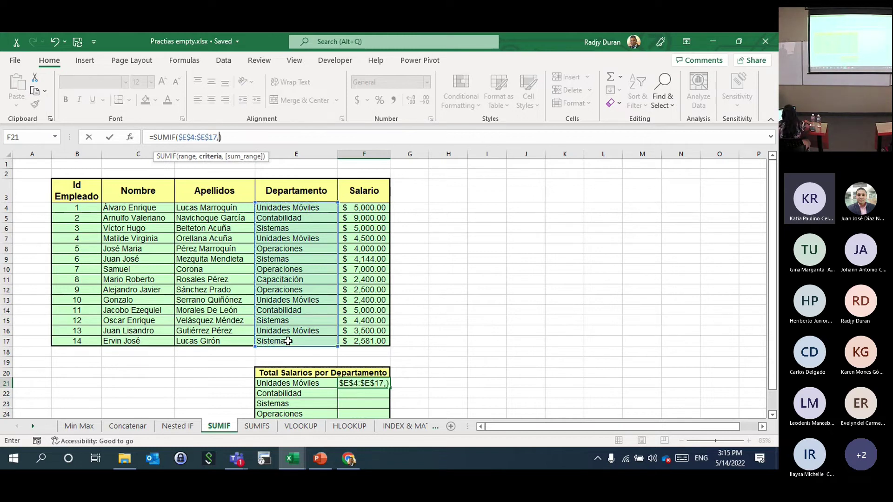
pyautogui.click(285, 383)
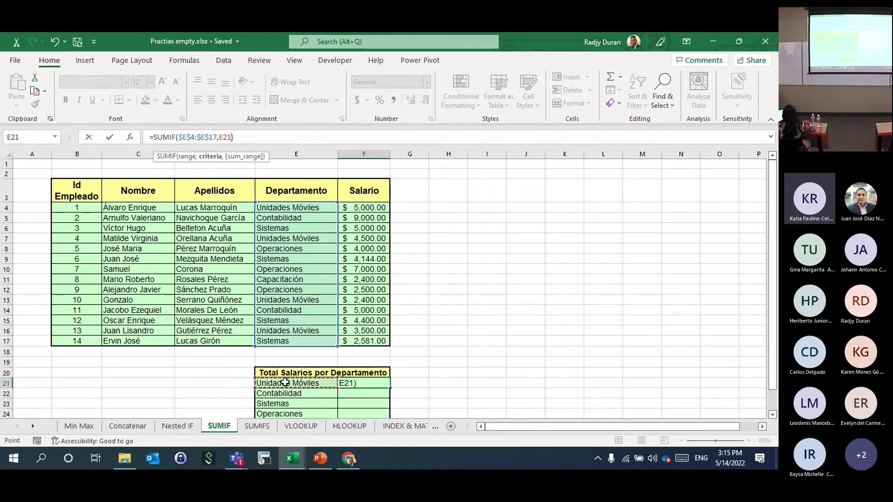
# - Complete the SUMIF formula in F21 with criterion $E21 and sum range $F$4:$F$17
pyautogui.press('F4')
pyautogui.press('F4')
pyautogui.press('F4')
pyautogui.write(',')
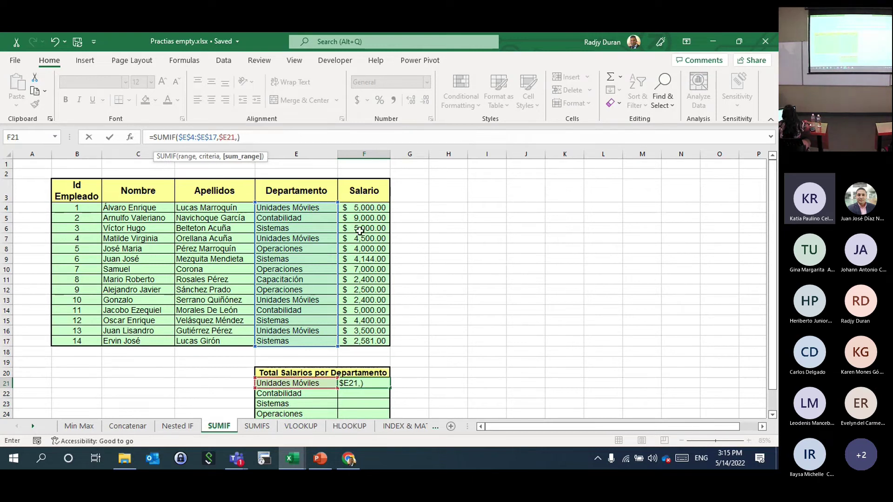
pyautogui.moveTo(358, 208); pyautogui.dragTo(370, 338)
pyautogui.press('F4')
pyautogui.press('Return')
pyautogui.press('Up')
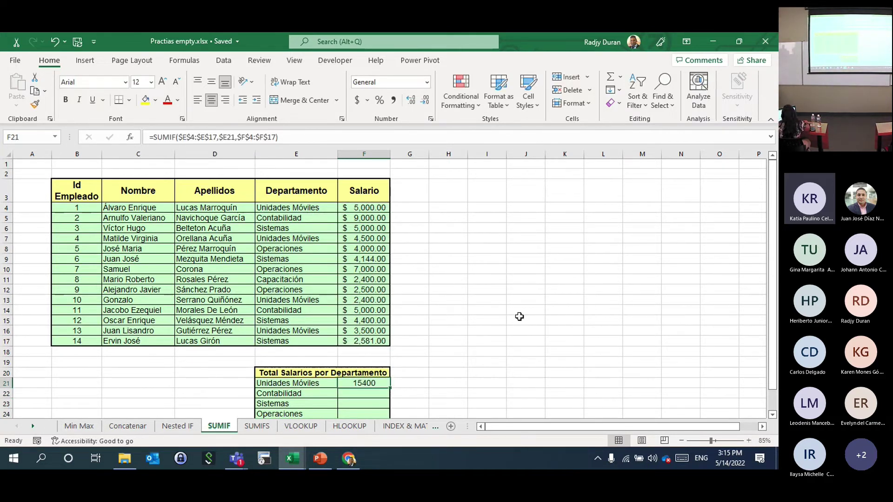
# - Fill the SUMIF formula from F21 down through F25 and inspect the copied formula in F25
pyautogui.scroll(-1, 519, 317)
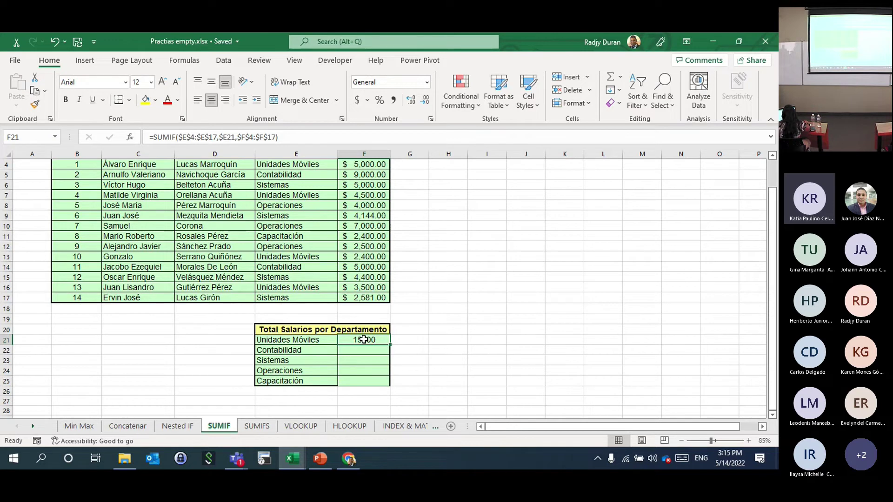
pyautogui.doubleClick(390, 345)
pyautogui.click(428, 361)
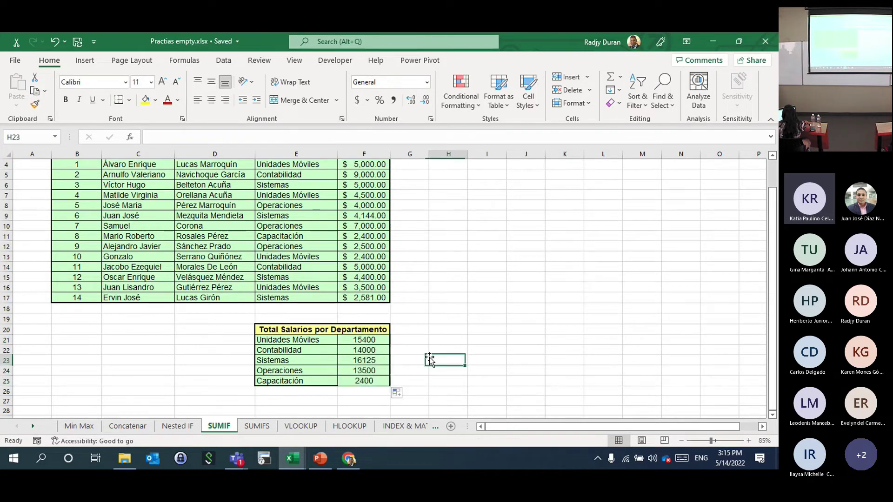
pyautogui.doubleClick(361, 381)
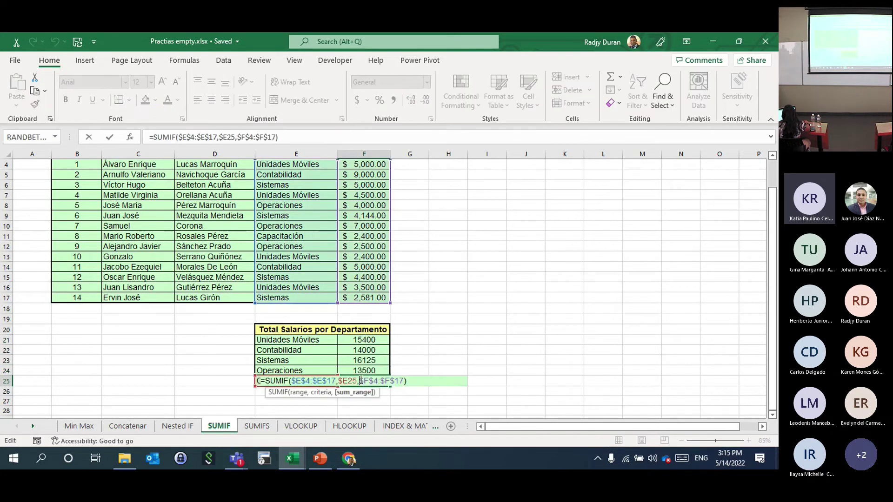
pyautogui.press('Escape')
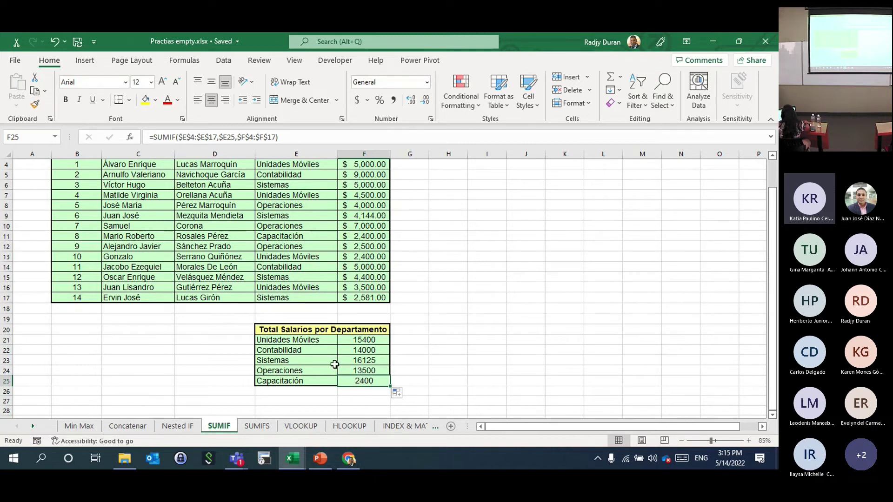
# - Change the department label in E25 to Capacitacion without the accent, and undo that change
pyautogui.click(308, 380)
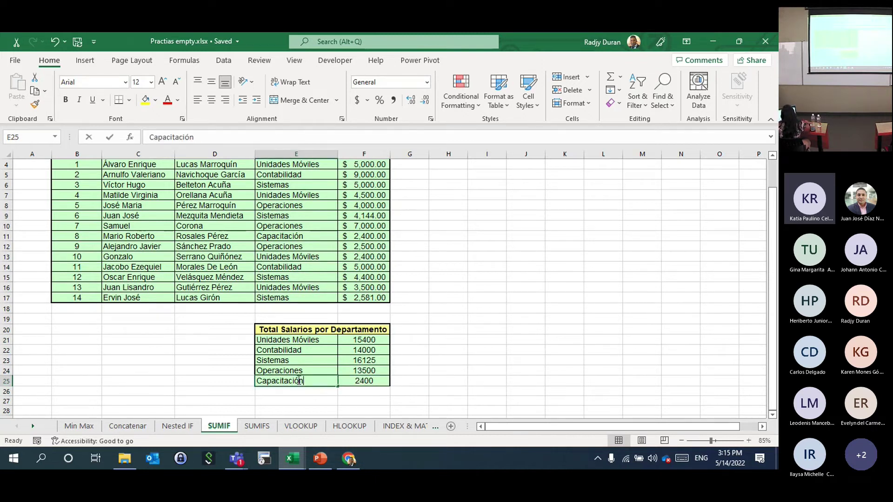
pyautogui.doubleClick(335, 381)
pyautogui.press('BackSpace')
pyautogui.press('BackSpace')
pyautogui.write('on')
pyautogui.press('Return')
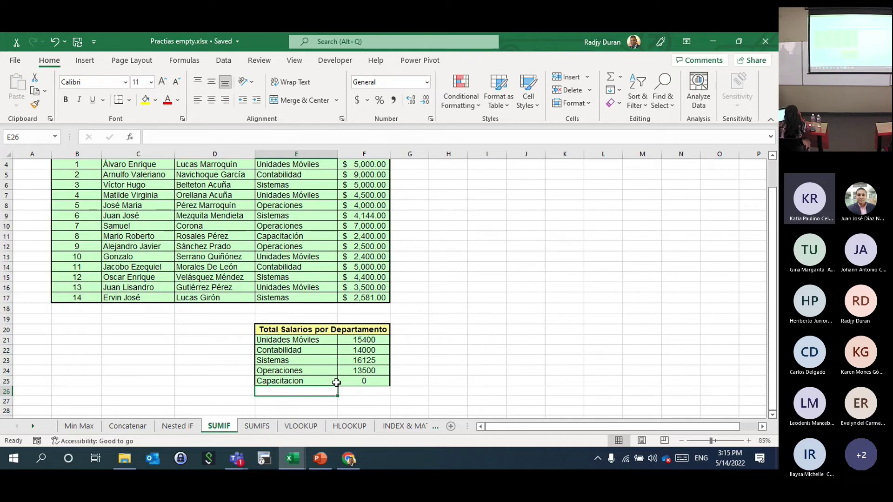
pyautogui.hotkey('ctrl', 'z')
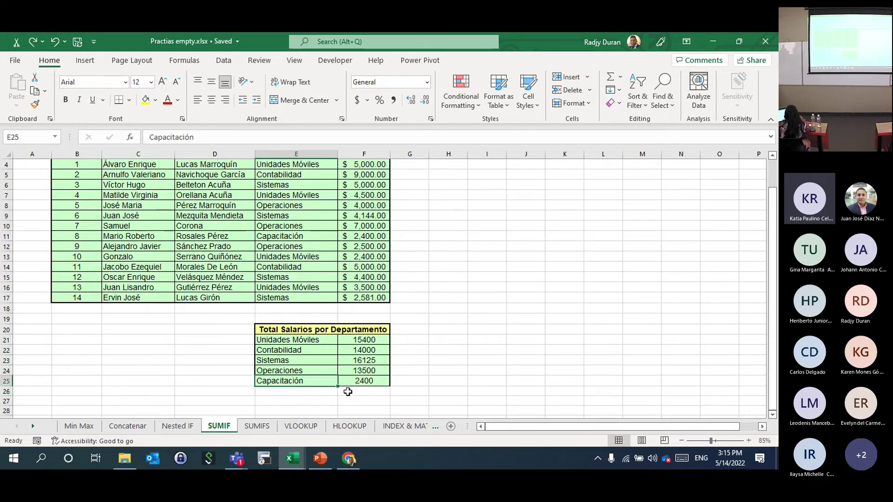
# - On the SUMIFS sheet, start a SUMIFS formula in H3 with the absolute sum range $C$2:$C$28
pyautogui.scroll(1, 326, 306)
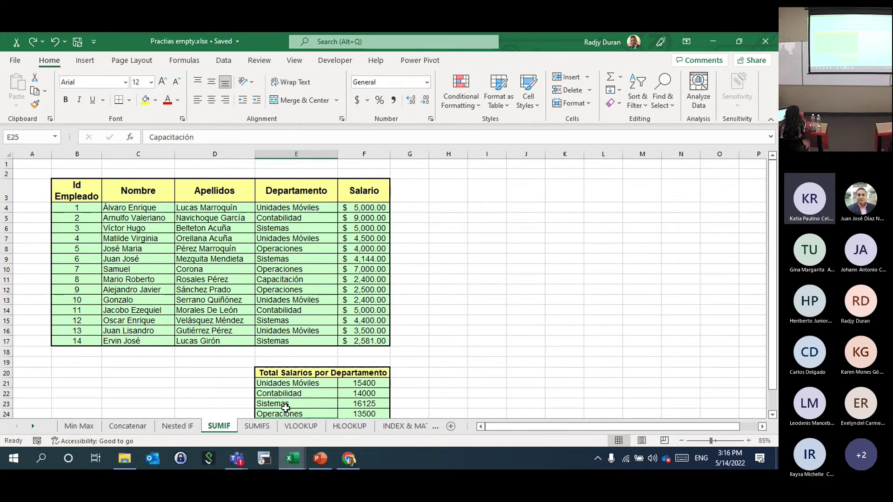
pyautogui.click(258, 431)
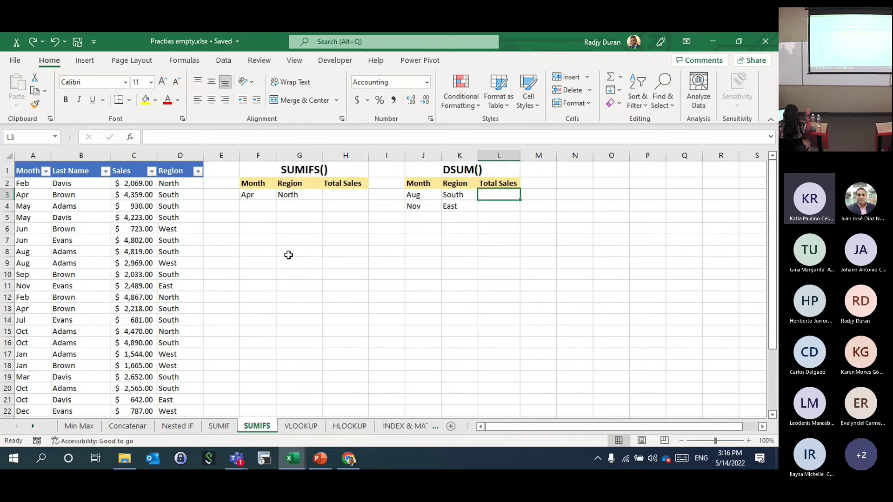
pyautogui.click(336, 196)
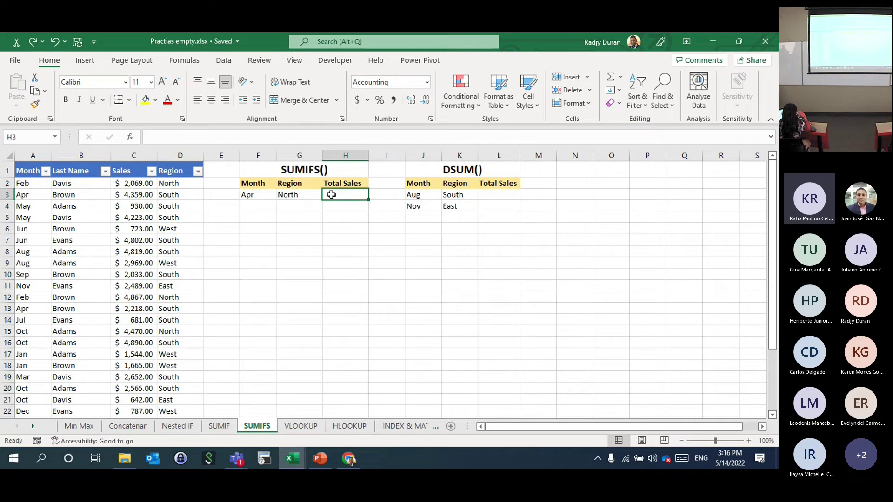
pyautogui.click(300, 194)
pyautogui.click(334, 205)
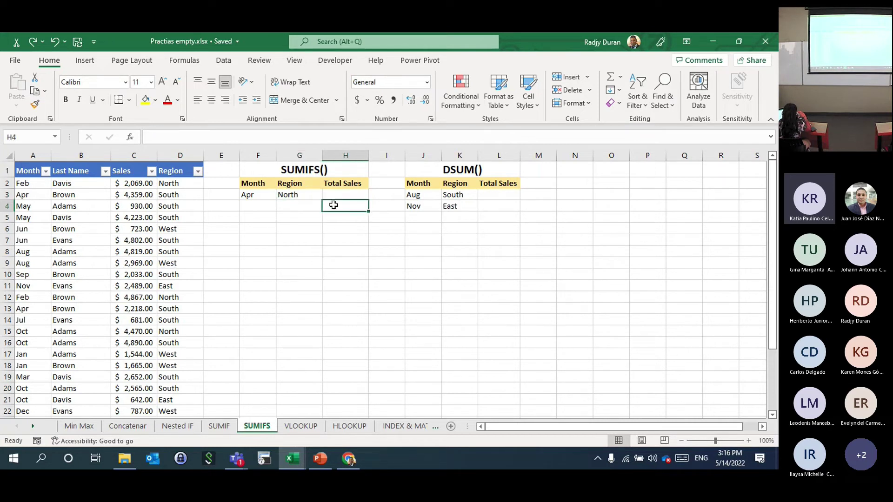
pyautogui.click(336, 192)
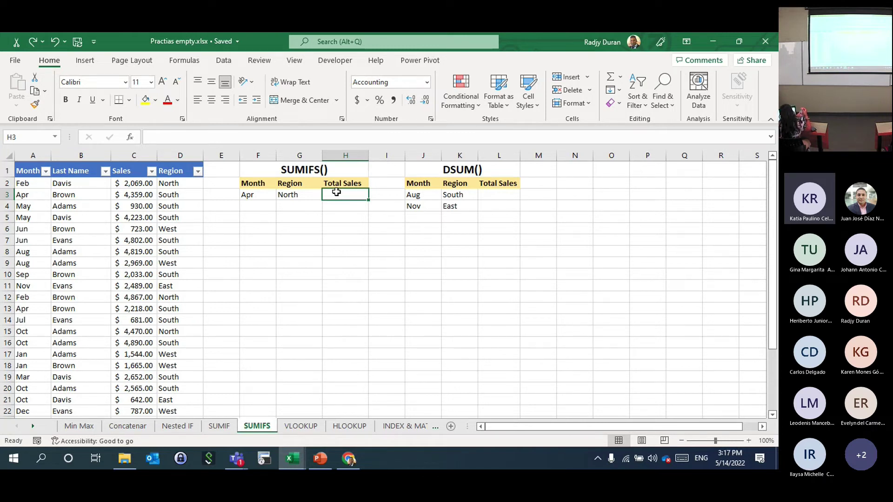
pyautogui.write('=sum')
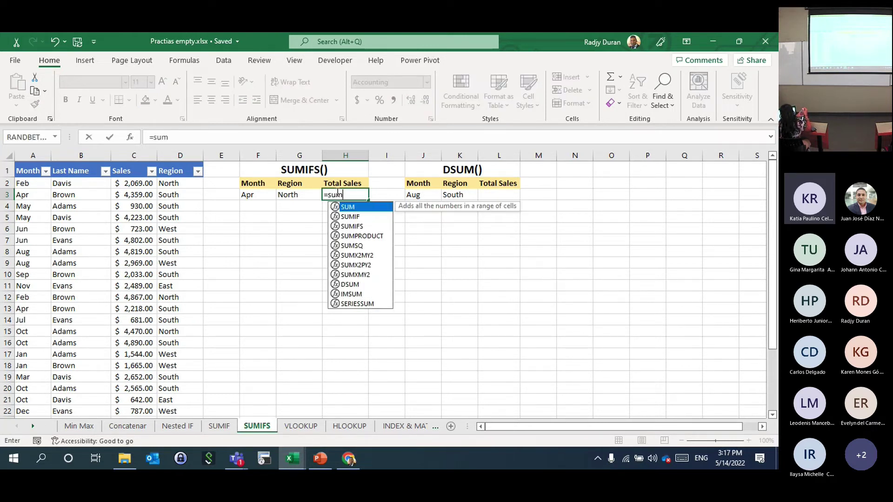
pyautogui.click(357, 227)
pyautogui.doubleClick(356, 227)
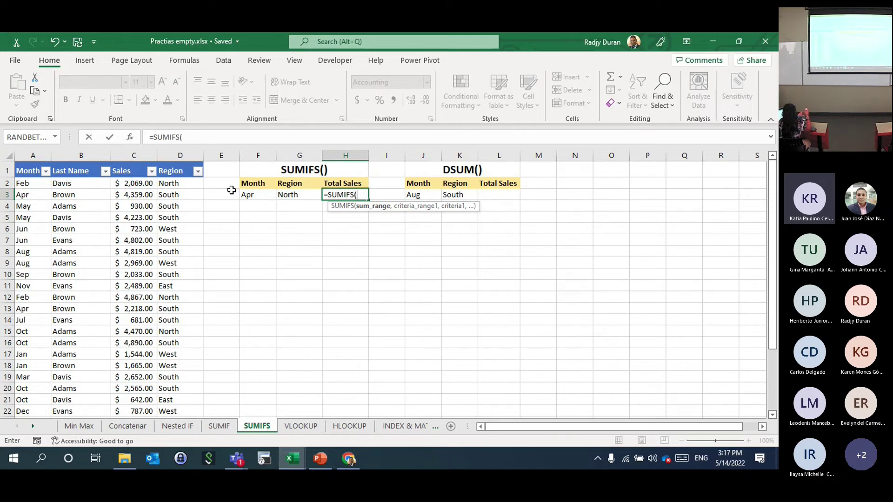
pyautogui.click(139, 181)
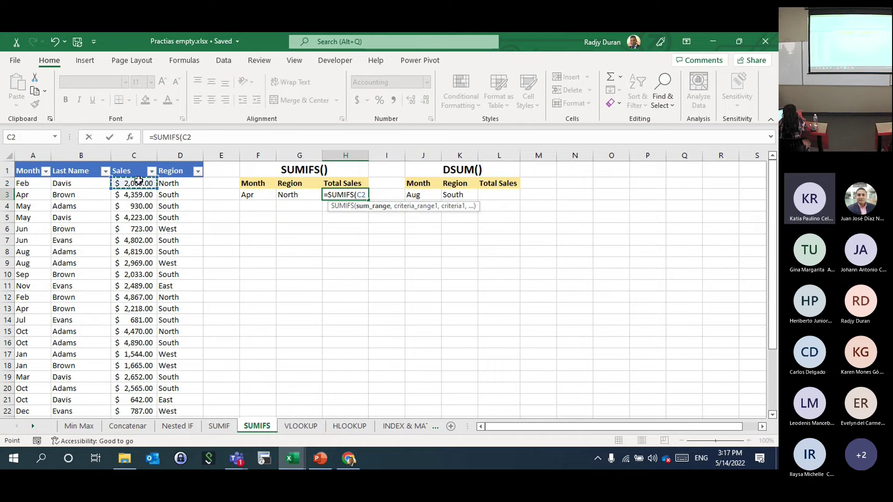
pyautogui.hotkey('ctrl', 'shift', 'Down')
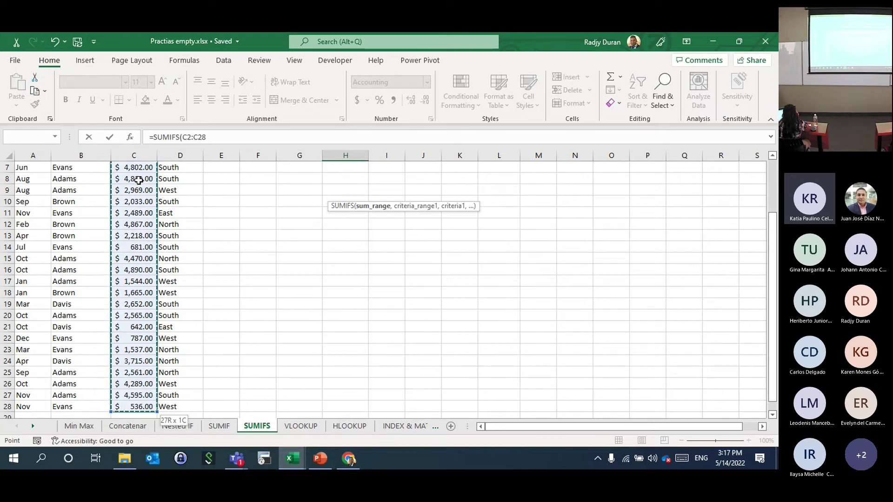
pyautogui.press('F4')
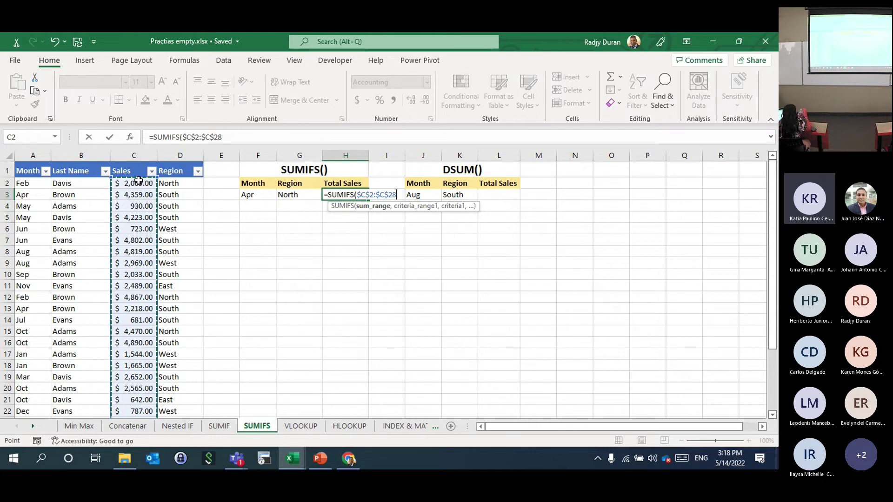
# - Make the sum range in the H3 formula relative, as C2:C28, and continue to the first criteria range
pyautogui.click(188, 140)
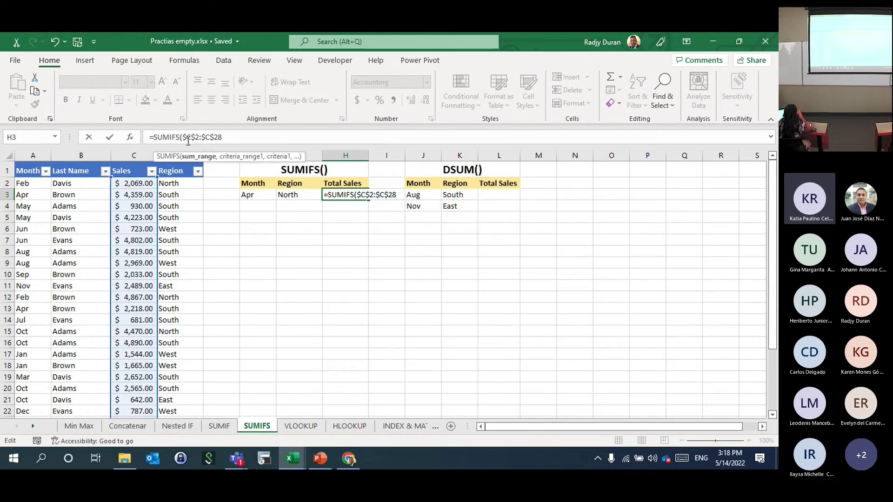
pyautogui.press('F4')
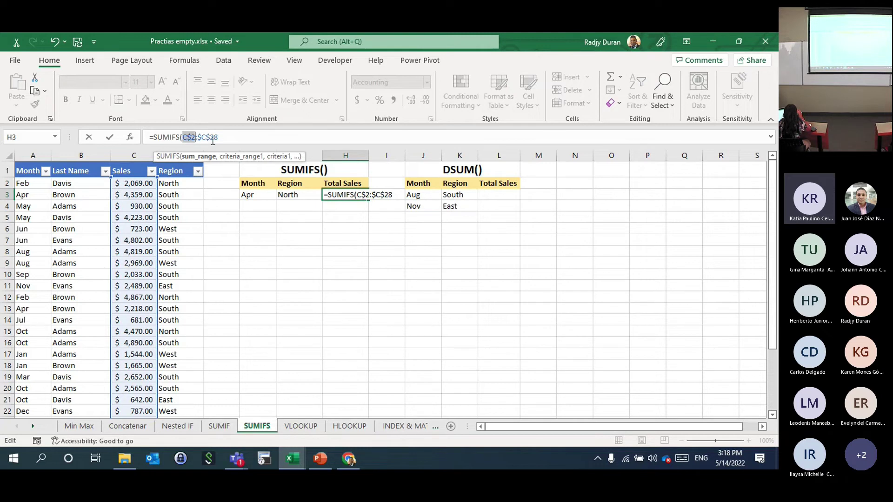
pyautogui.press('F4')
pyautogui.press('F4')
pyautogui.click(210, 135)
pyautogui.press('F4')
pyautogui.press('F4')
pyautogui.press('F4')
pyautogui.click(219, 135)
pyautogui.write(',')
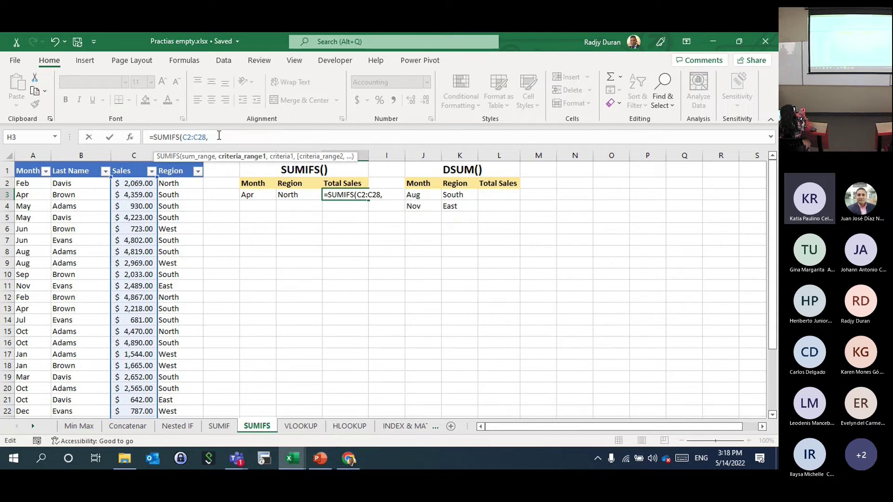
pyautogui.click(255, 197)
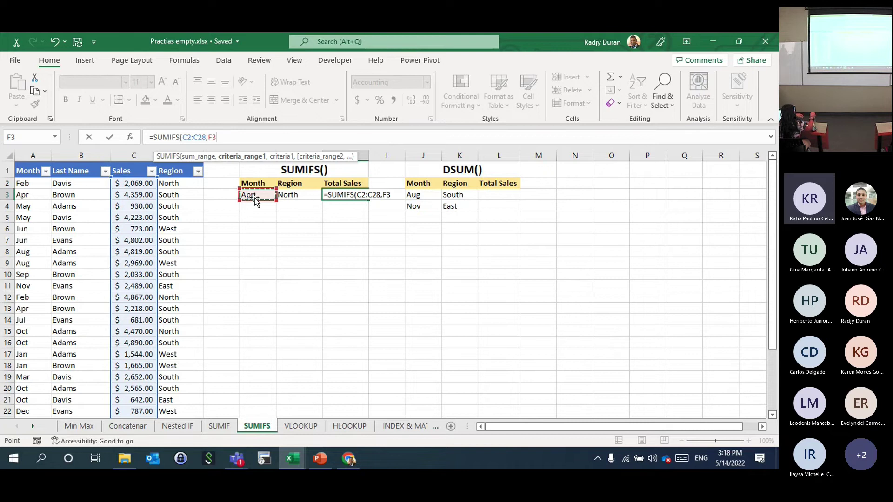
pyautogui.press('F4')
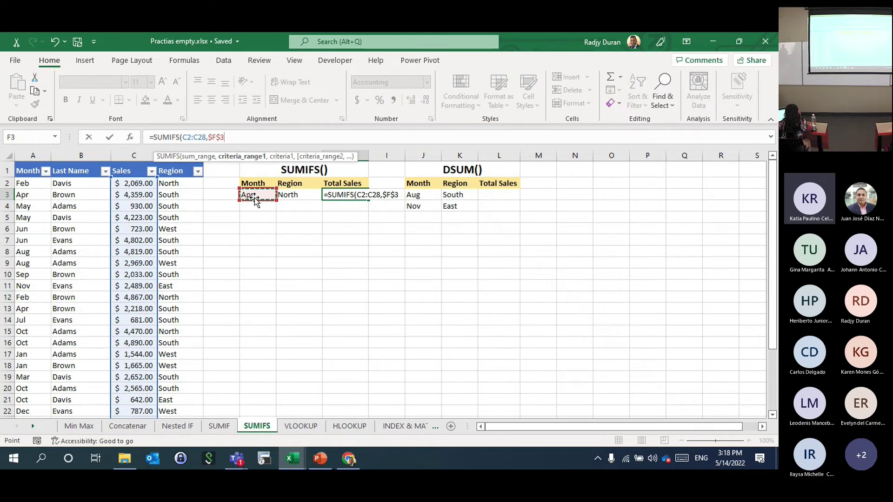
pyautogui.write(',')
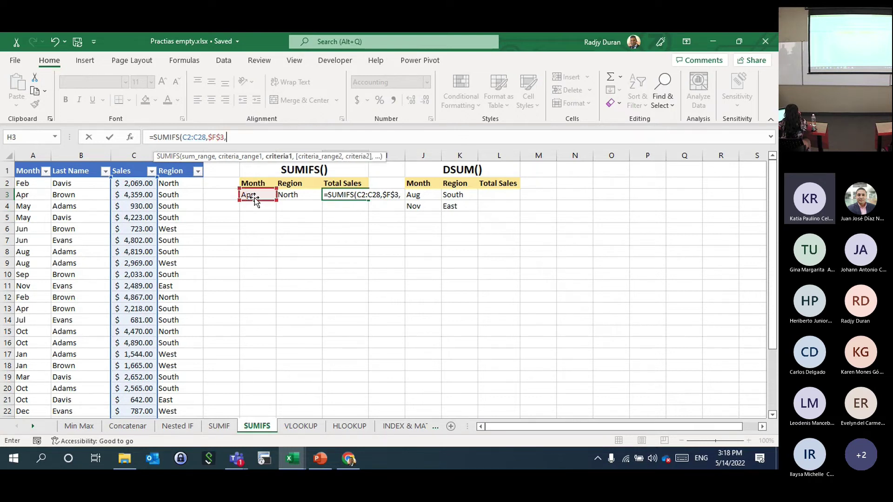
pyautogui.press('BackSpace')
pyautogui.press('BackSpace')
pyautogui.press('BackSpace')
pyautogui.press('BackSpace')
pyautogui.press('BackSpace')
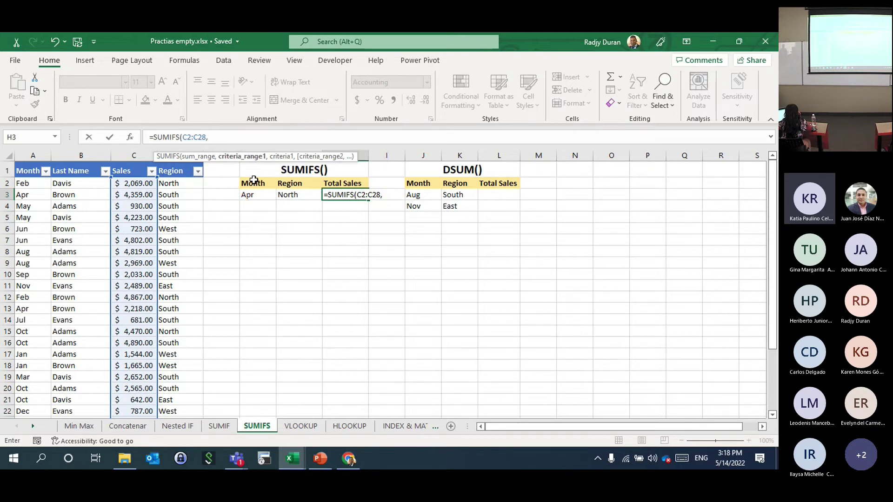
# - Add the Region column D2:D28 as the first criteria range, with G3 as its criterion
pyautogui.click(170, 182)
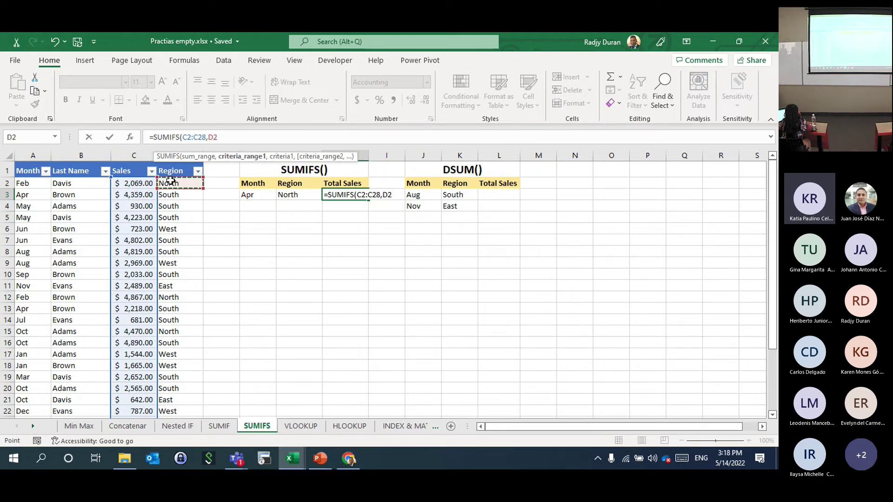
pyautogui.hotkey('ctrl', 'shift', 'Down')
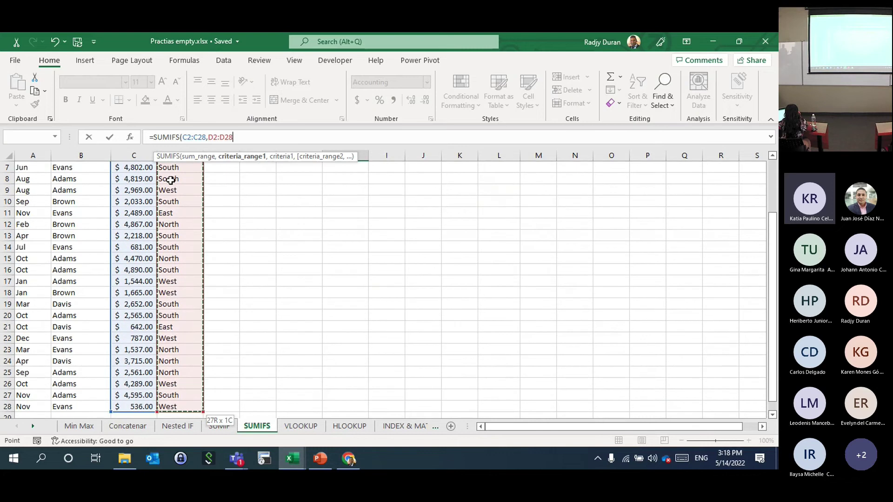
pyautogui.write(',')
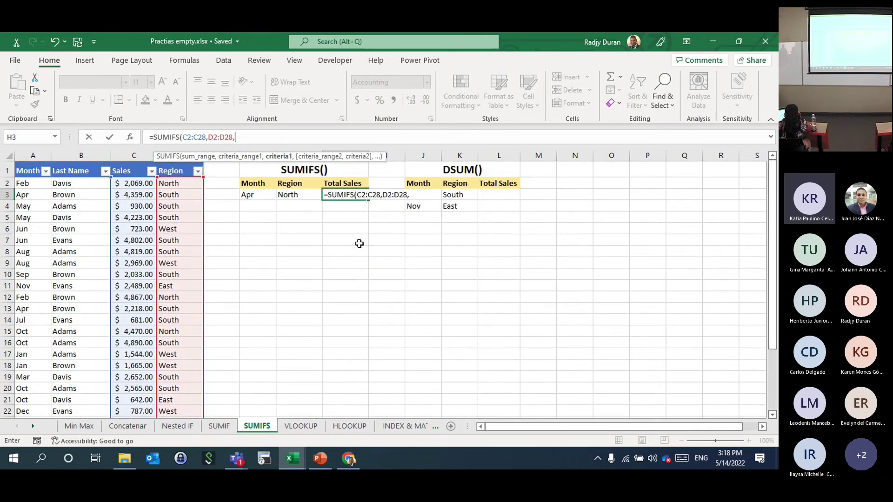
pyautogui.click(258, 195)
pyautogui.press('F4')
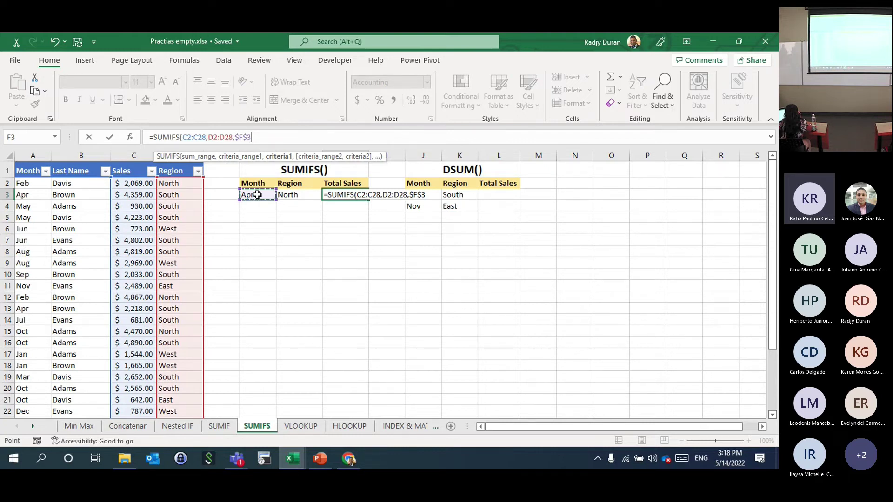
pyautogui.click(284, 197)
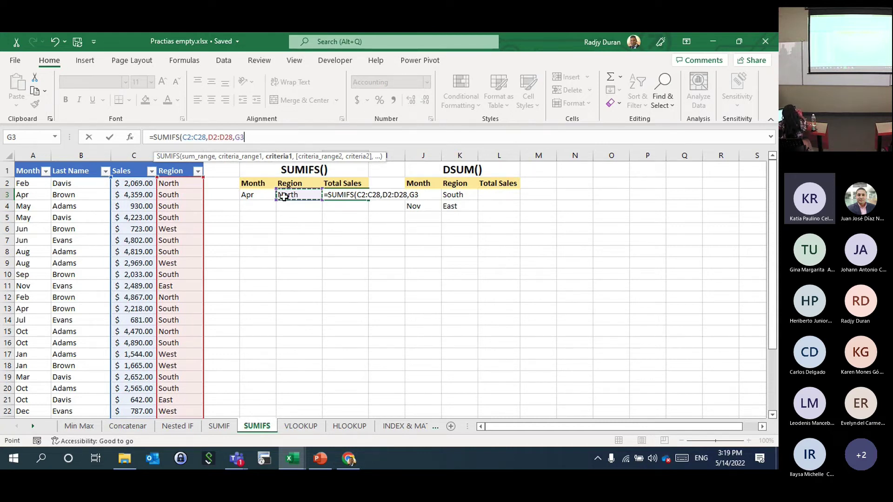
pyautogui.write(',')
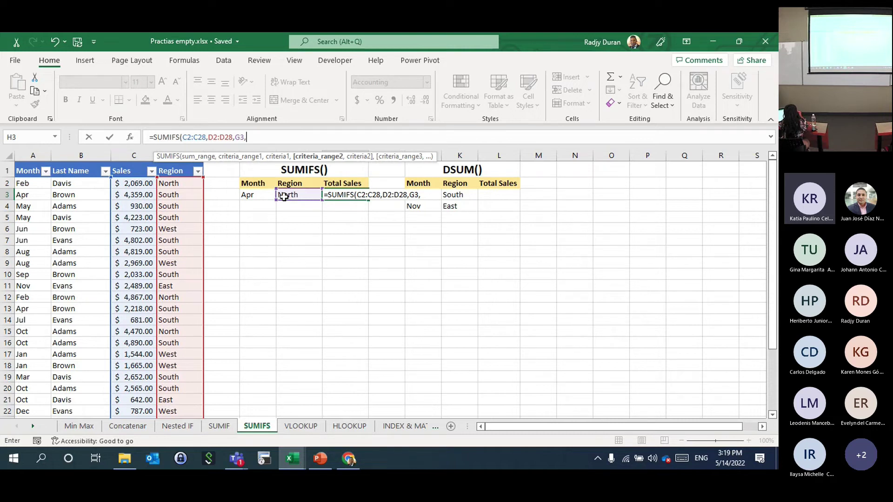
# - Add A2:A28 as the second criteria range with F3 as its criterion, complete the H3 formula, and save the workbook
pyautogui.click(42, 182)
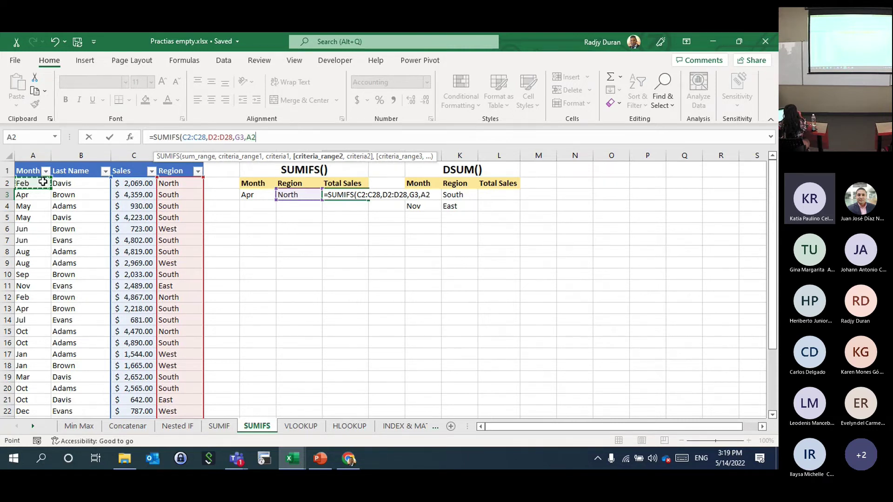
pyautogui.hotkey('ctrl', 'shift', 'Down')
pyautogui.write(',')
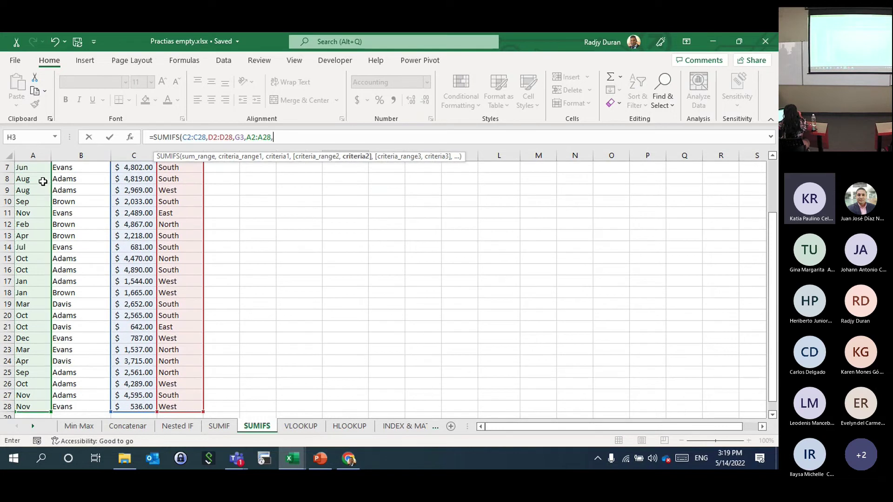
pyautogui.scroll(2, 106, 210)
pyautogui.click(251, 196)
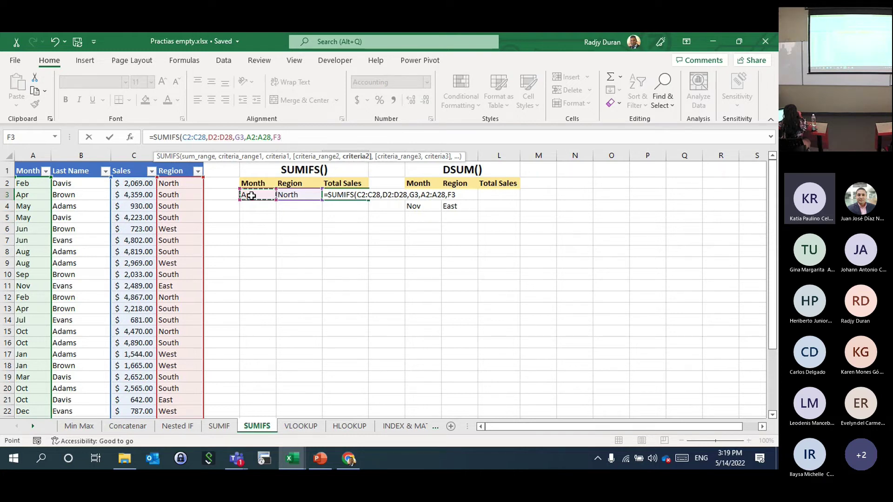
pyautogui.hotkey('ctrl', 'Return')
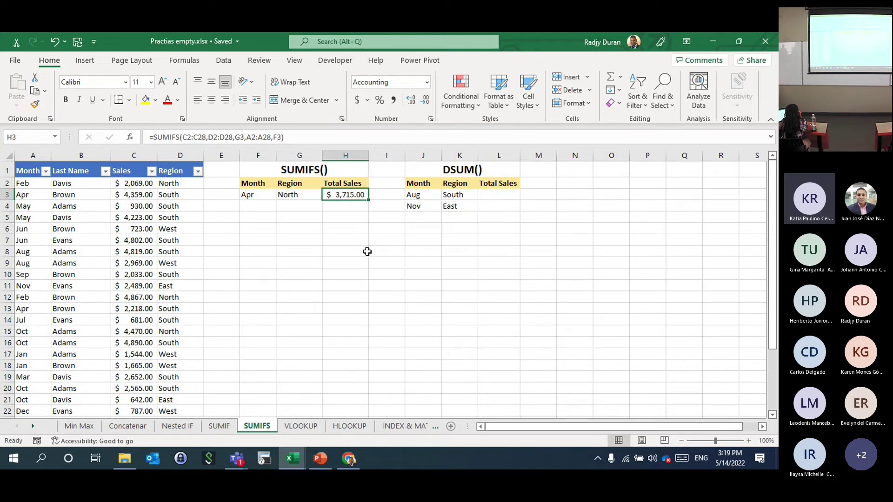
pyautogui.hotkey('ctrl', 's')
pyautogui.click(367, 251)
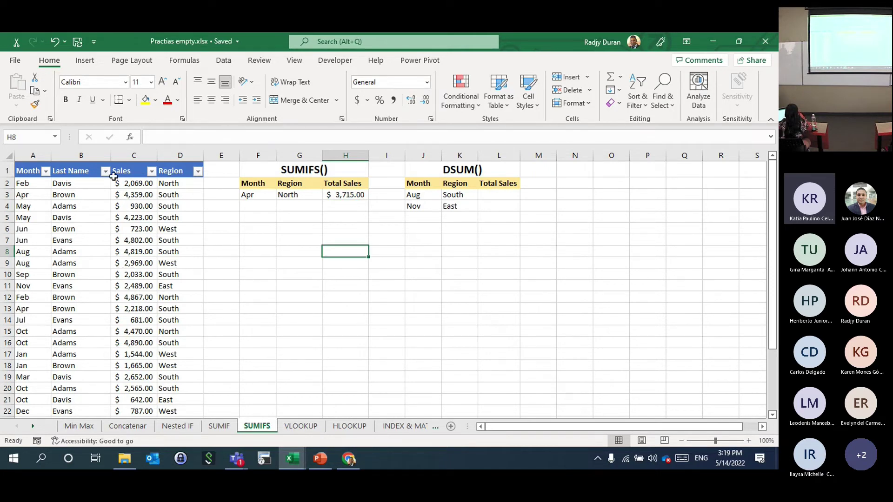
# - Filter the Region column to North to check the April sales amount, and clear the filter
pyautogui.click(198, 171)
pyautogui.click(94, 309)
pyautogui.click(95, 307)
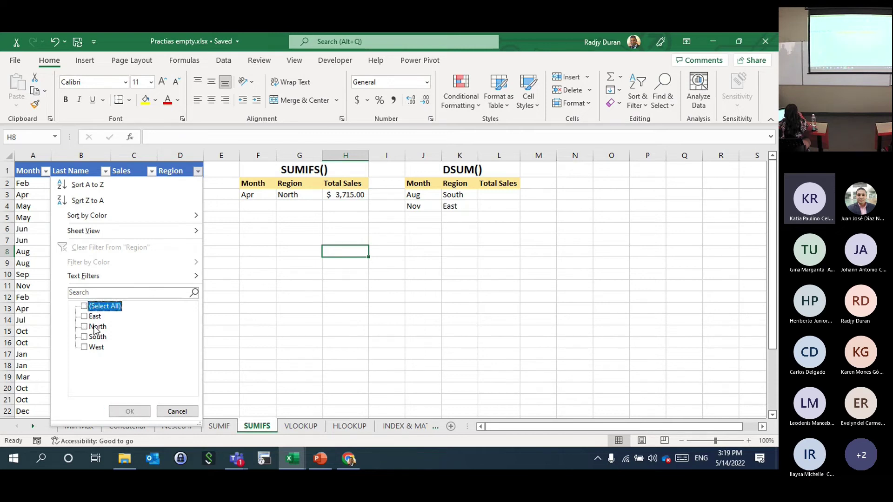
pyautogui.click(96, 327)
pyautogui.click(130, 411)
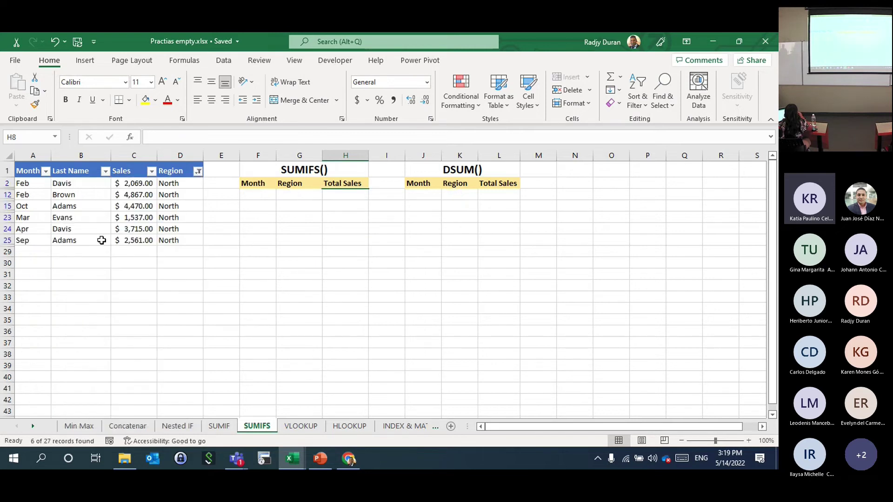
pyautogui.click(46, 172)
pyautogui.click(254, 302)
pyautogui.click(146, 229)
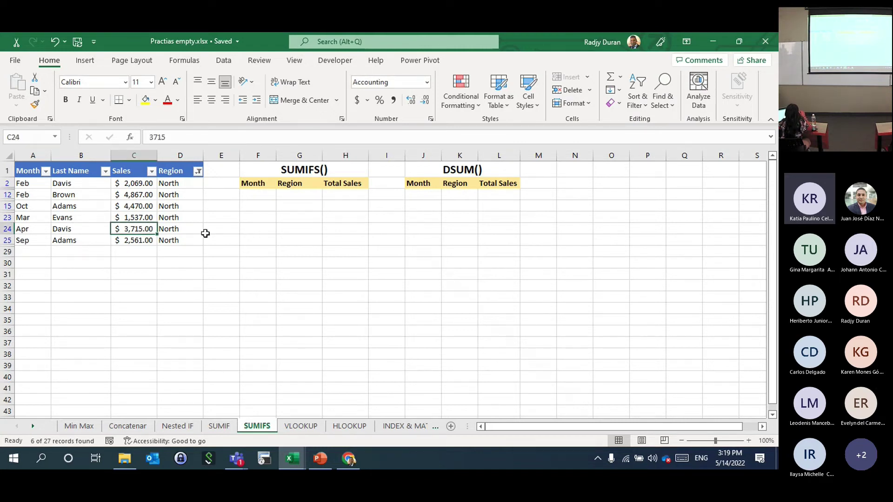
pyautogui.click(198, 172)
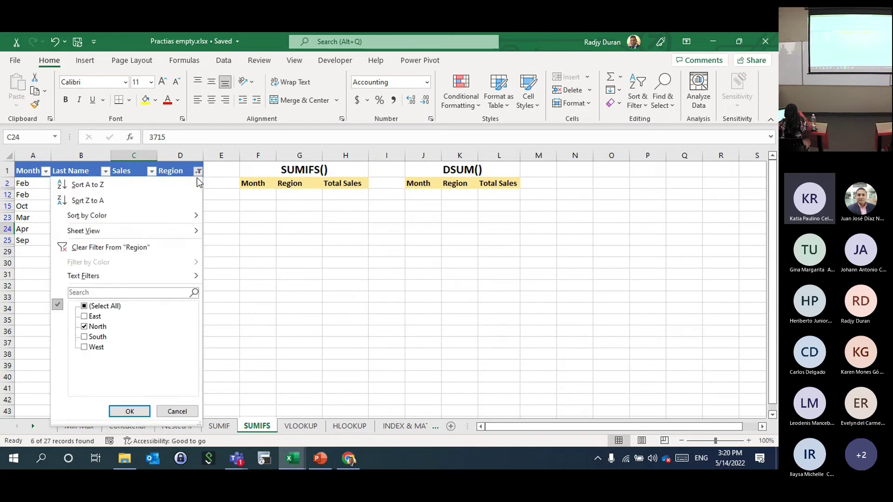
pyautogui.click(151, 246)
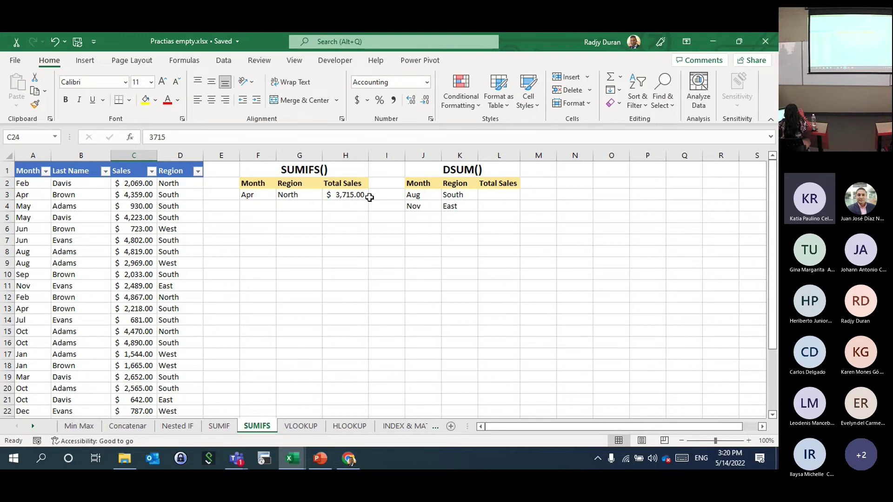
# - Add a record in row 29 with month Abr, the last name, sales 50000 and region North, and check the H3 total
pyautogui.scroll(-4, 143, 309)
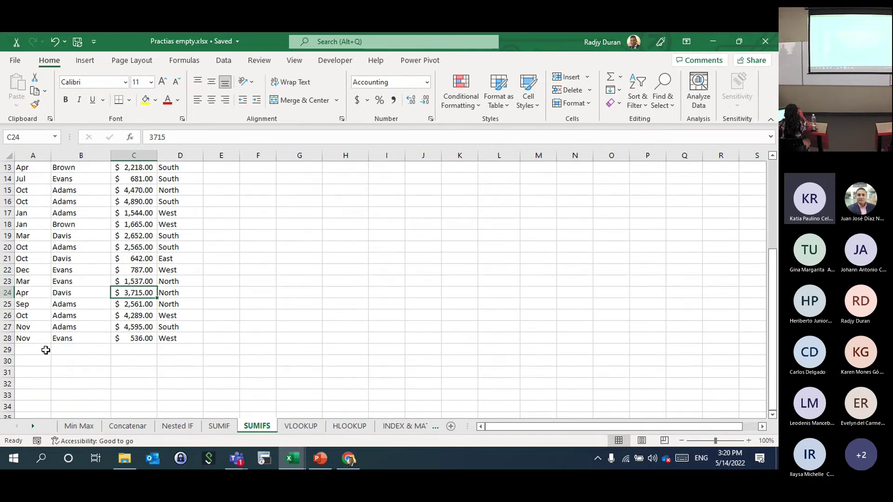
pyautogui.click(41, 350)
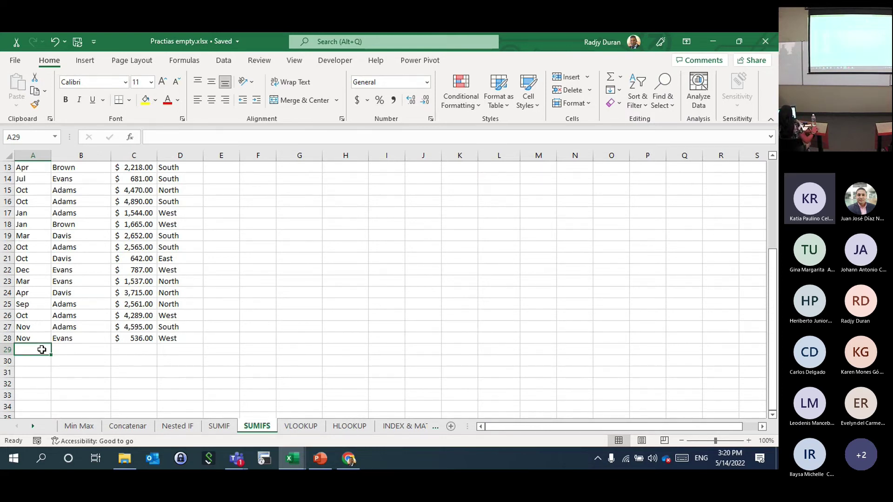
pyautogui.write('Abr')
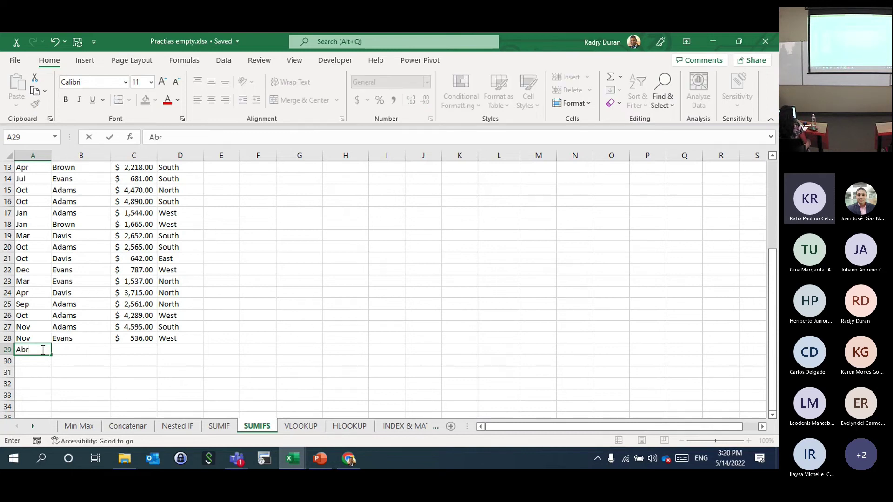
pyautogui.press('Tab')
pyautogui.write('Davis')
pyautogui.press('Tab')
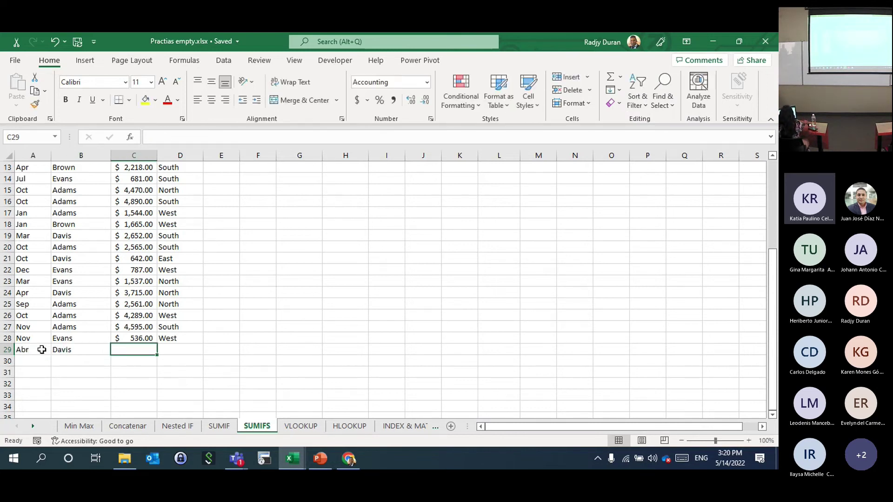
pyautogui.write('50000')
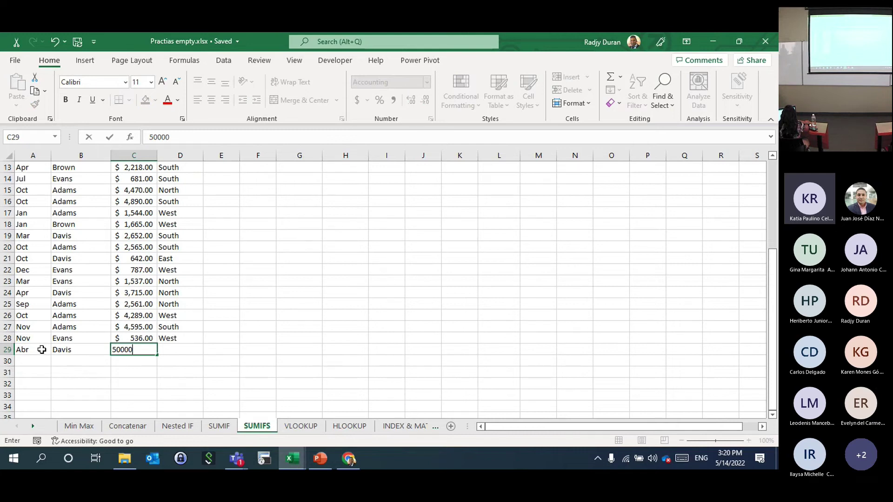
pyautogui.press('Tab')
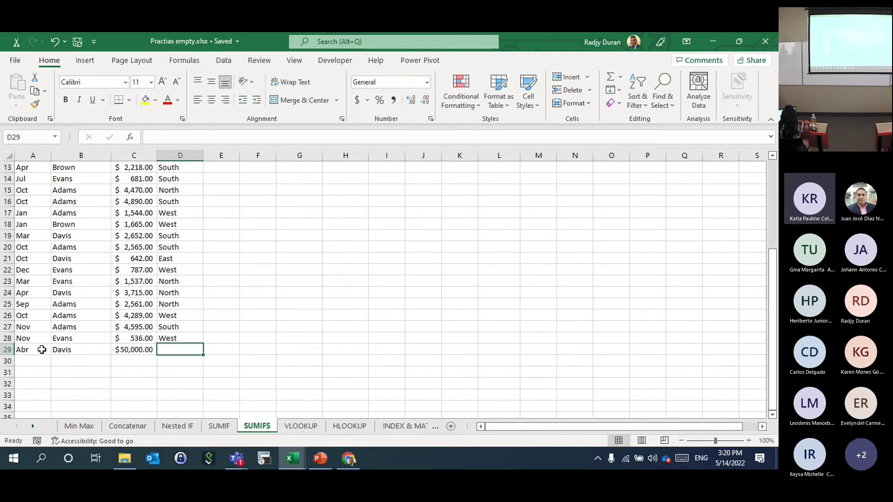
pyautogui.write('North')
pyautogui.press('Return')
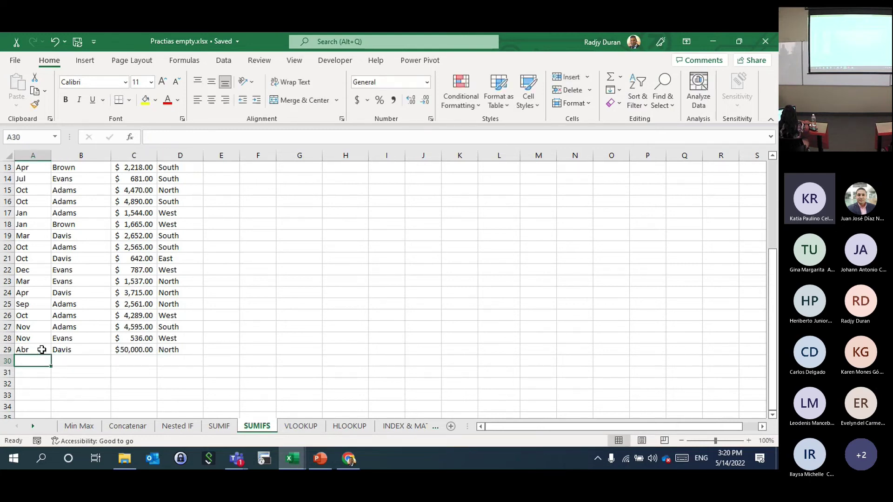
pyautogui.scroll(4, 196, 287)
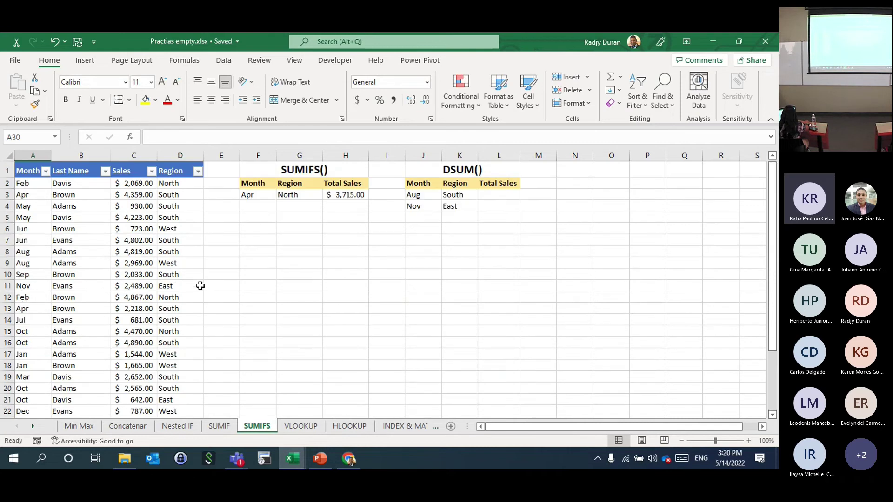
pyautogui.click(354, 198)
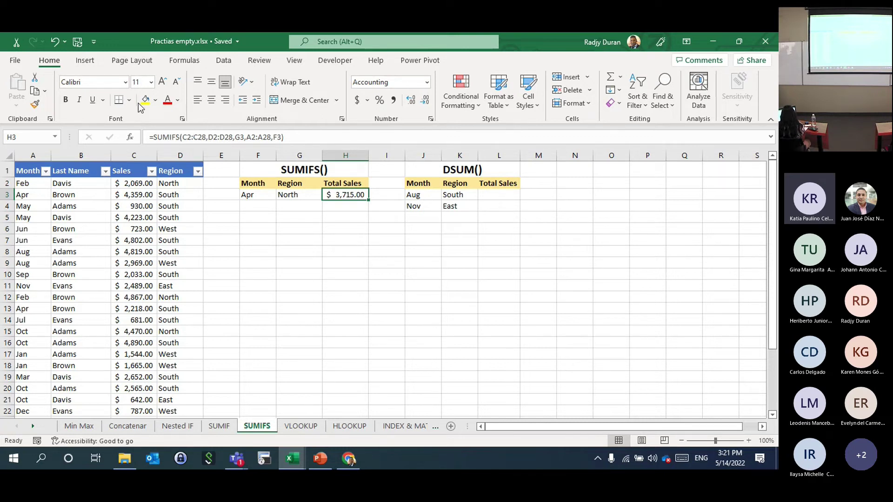
# - Convert the sales data in A1:D29 into a table with headers
pyautogui.click(125, 228)
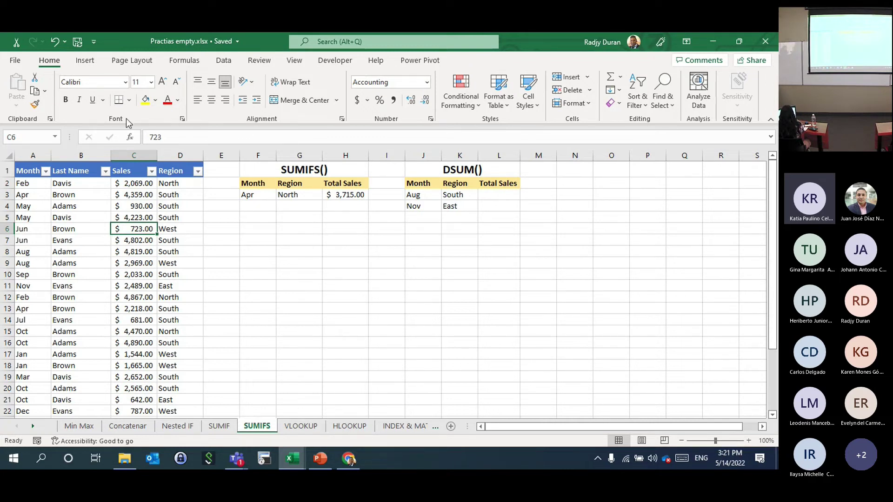
pyautogui.click(95, 60)
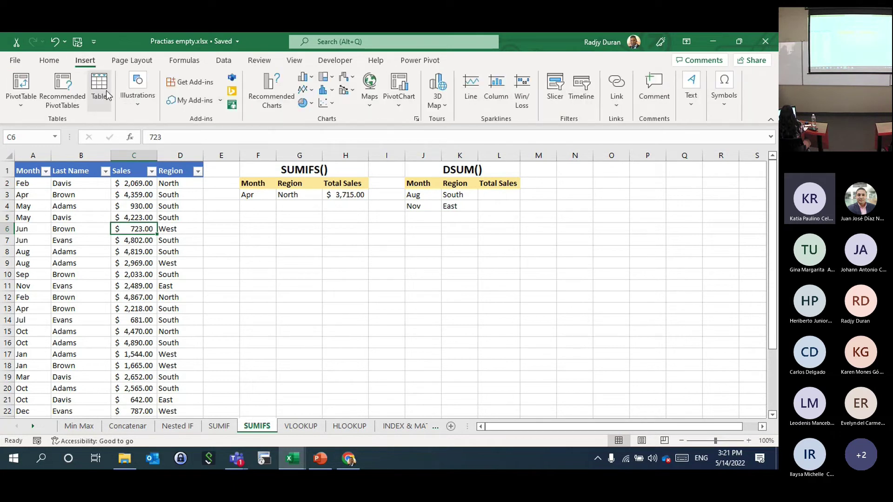
pyautogui.click(99, 86)
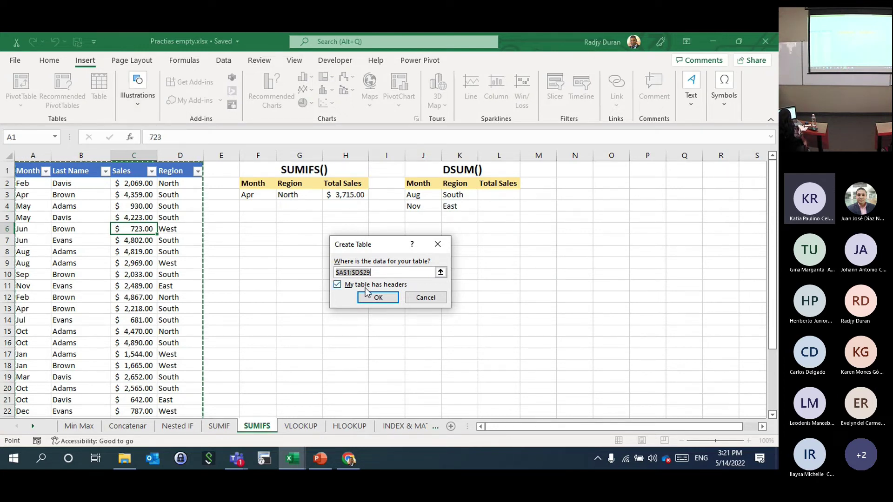
pyautogui.click(384, 301)
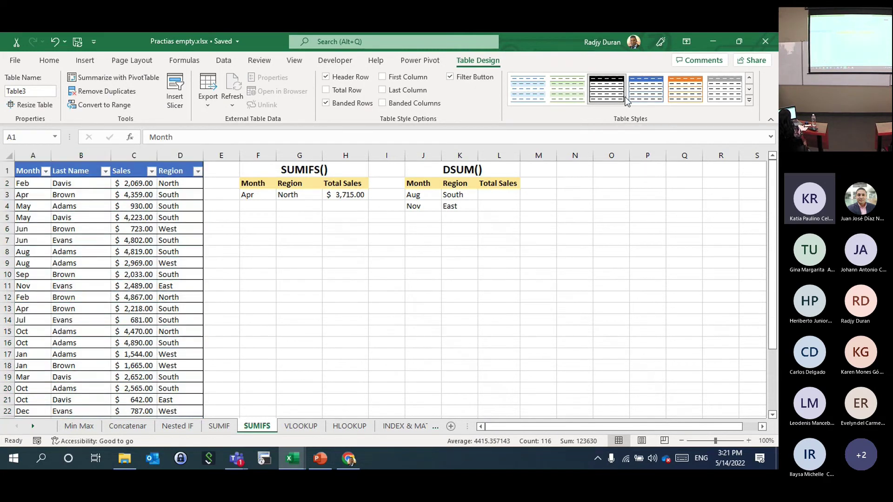
# - Set the sales table's style to None and check where the table ends
pyautogui.click(749, 101)
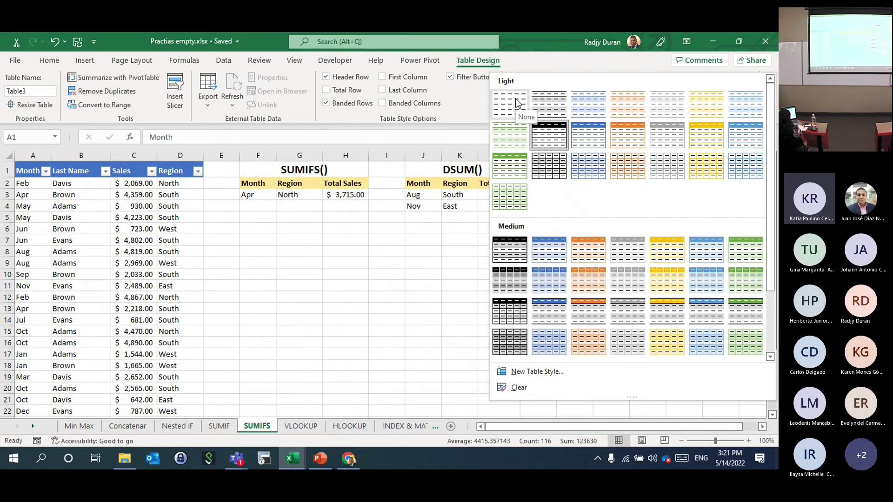
pyautogui.click(515, 99)
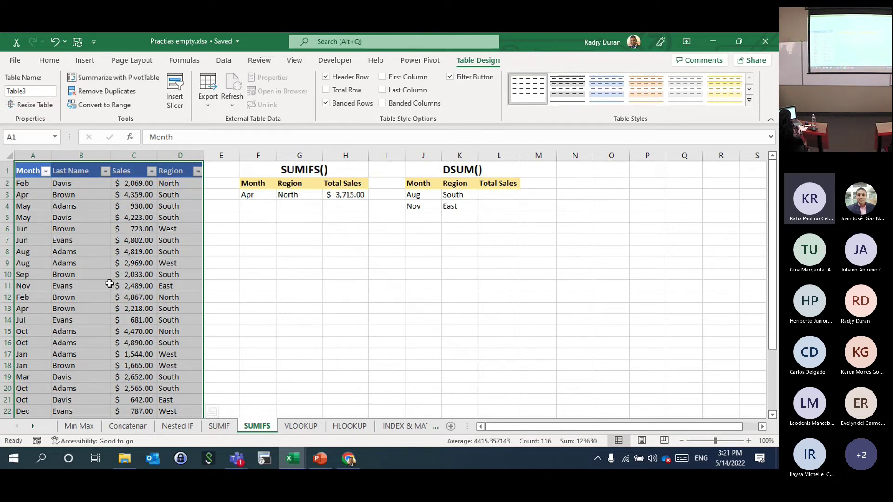
pyautogui.click(119, 265)
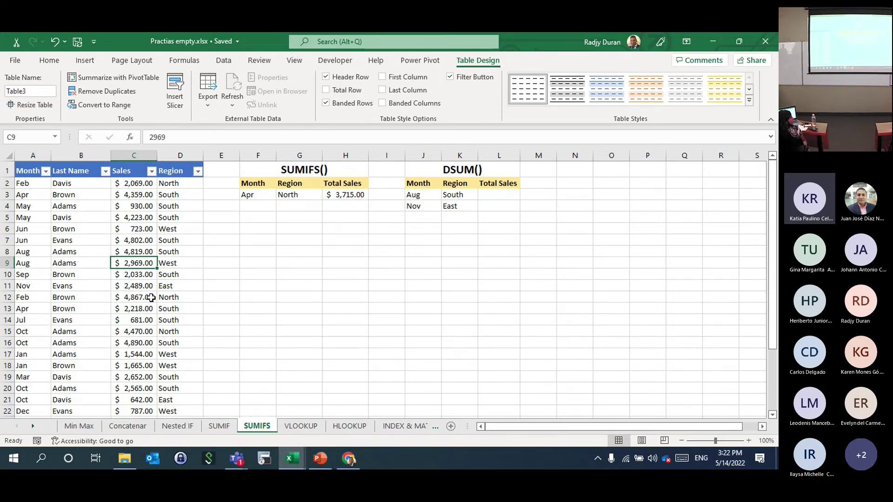
pyautogui.scroll(-5, 151, 298)
pyautogui.scroll(3, 104, 350)
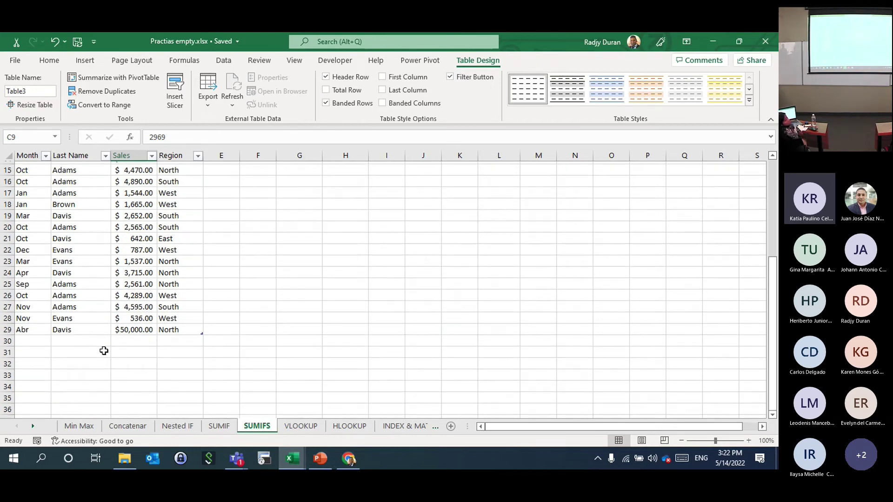
pyautogui.click(37, 364)
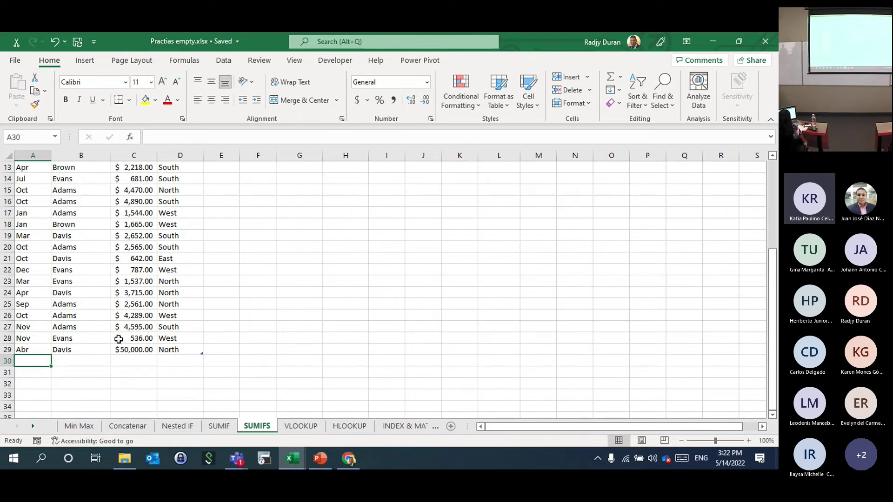
pyautogui.scroll(4, 128, 342)
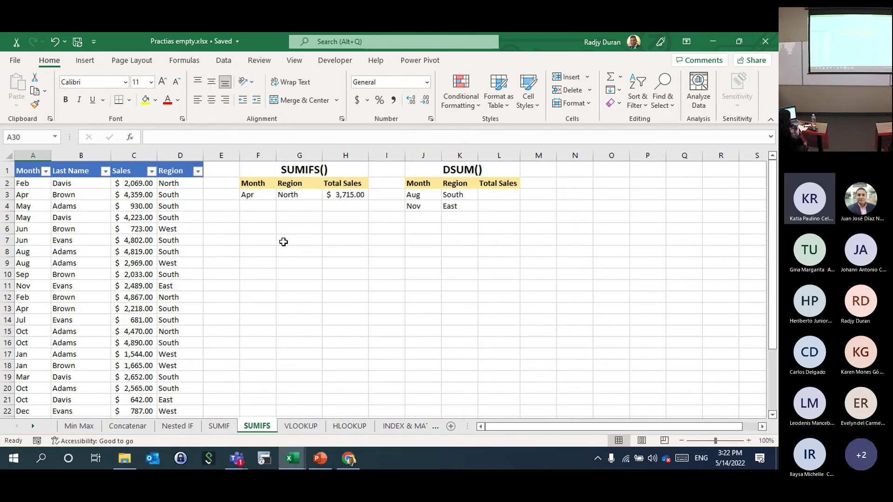
# - Extend the H3 SUMIFS ranges to row 29, as C2:C29, D2:D29 and A2:A29, and select a cell in the sales table
pyautogui.doubleClick(339, 195)
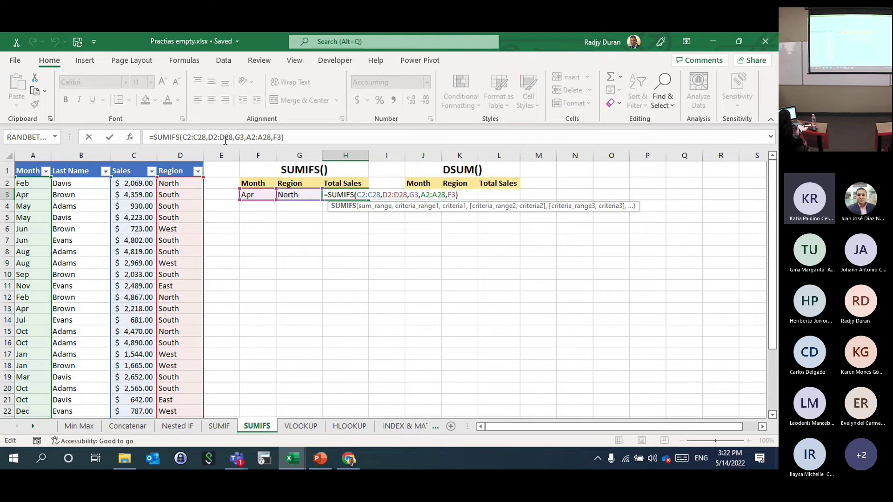
pyautogui.click(206, 137)
pyautogui.press('BackSpace')
pyautogui.write('9')
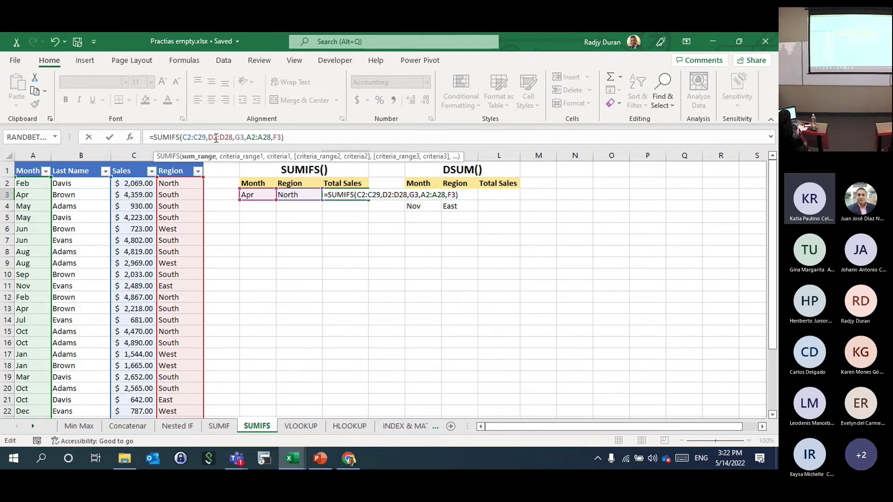
pyautogui.click(233, 138)
pyautogui.press('BackSpace')
pyautogui.write('9')
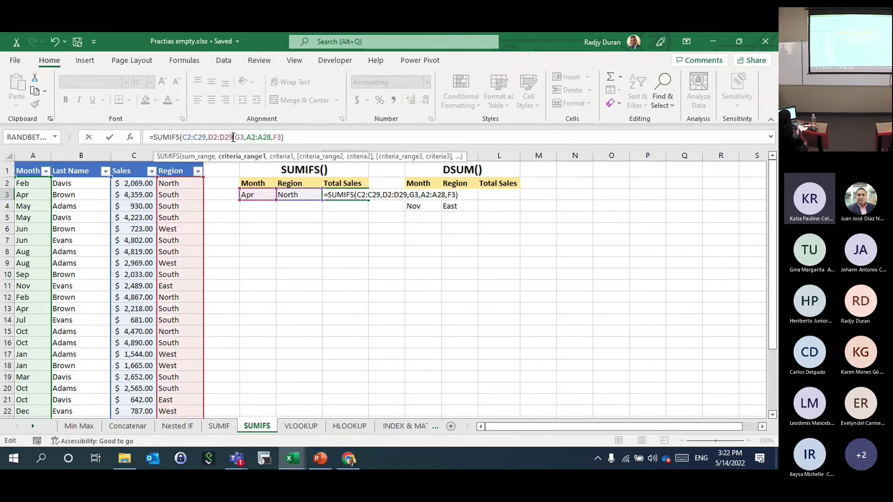
pyautogui.click(271, 137)
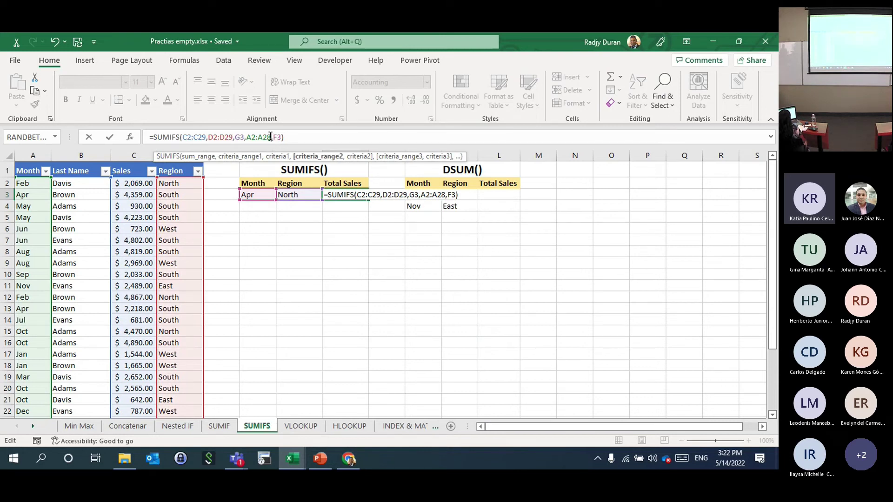
pyautogui.press('BackSpace')
pyautogui.write('9')
pyautogui.press('Return')
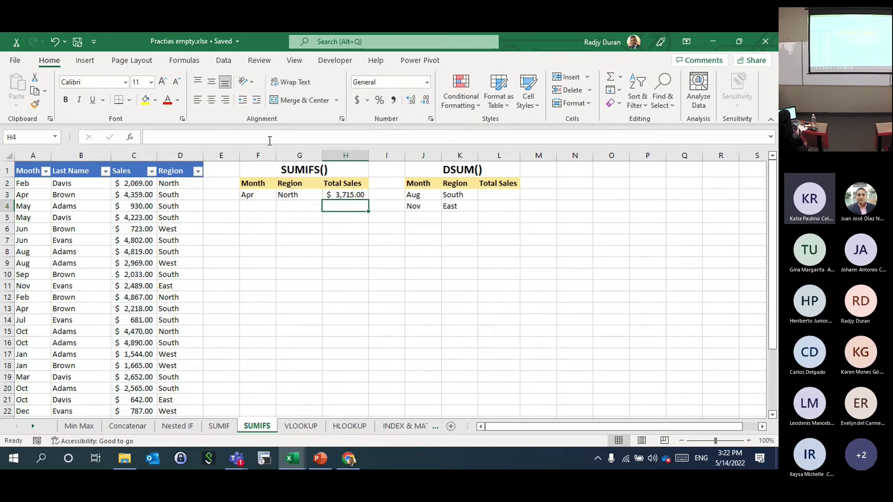
pyautogui.click(128, 297)
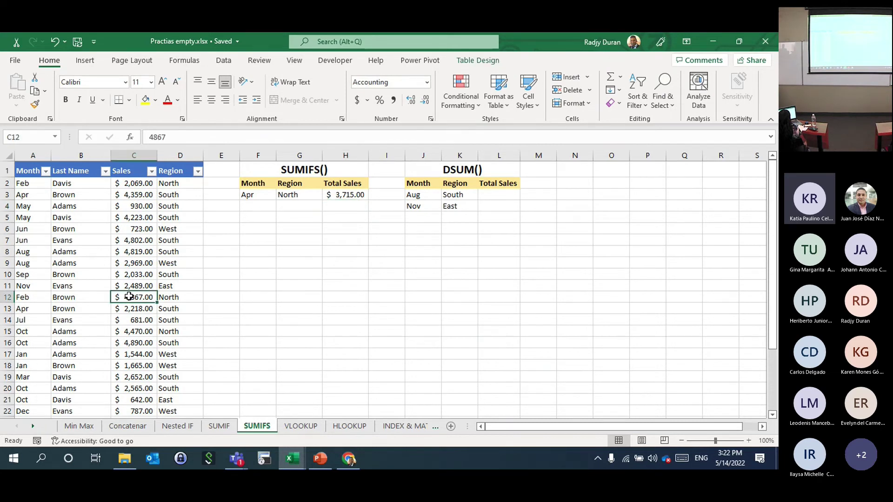
# - Add a record in row 30 below the sales table with month Mar, the last name, sales 20000 and region West
pyautogui.scroll(-5, 129, 297)
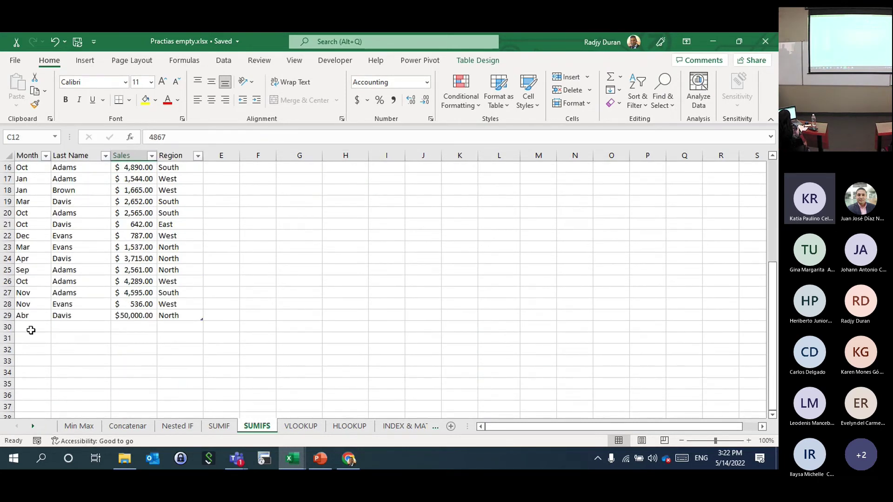
pyautogui.click(29, 326)
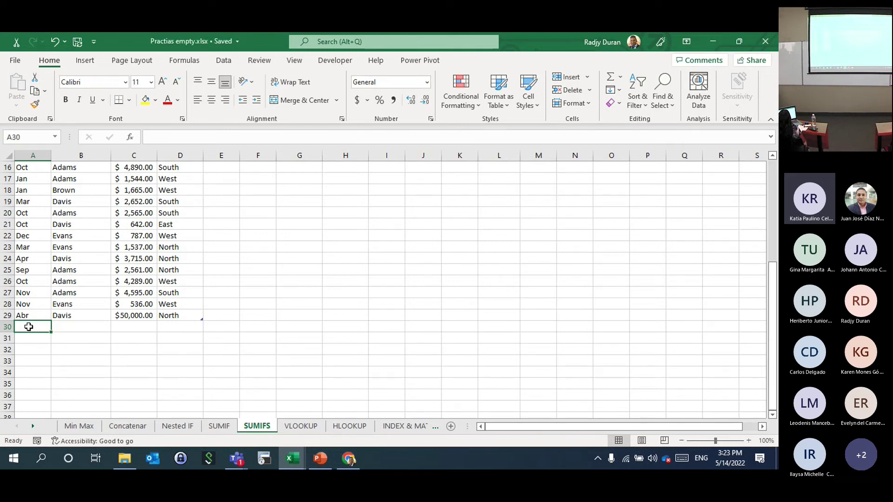
pyautogui.write('Mar')
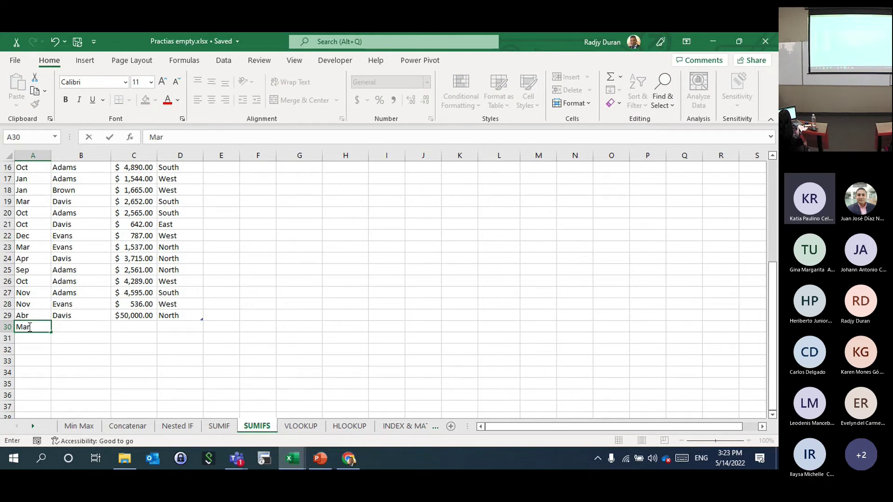
pyautogui.press('Tab')
pyautogui.write('Evans')
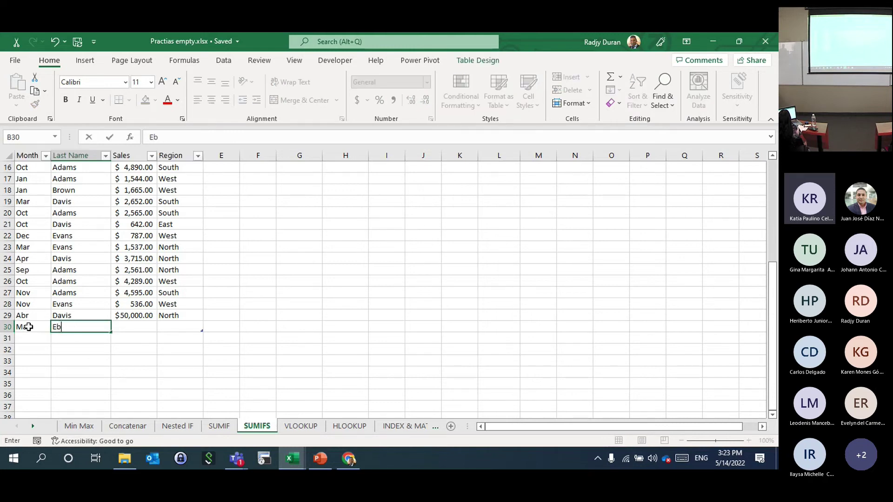
pyautogui.press('Tab')
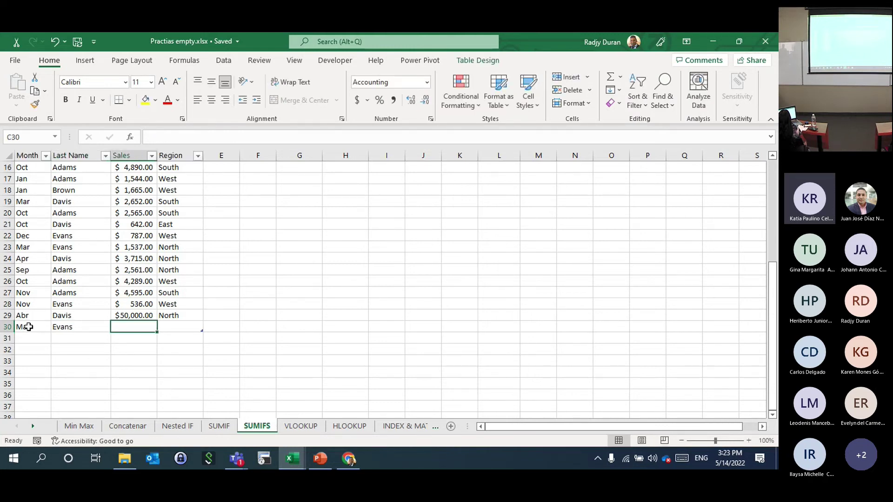
pyautogui.write('20000')
pyautogui.press('Tab')
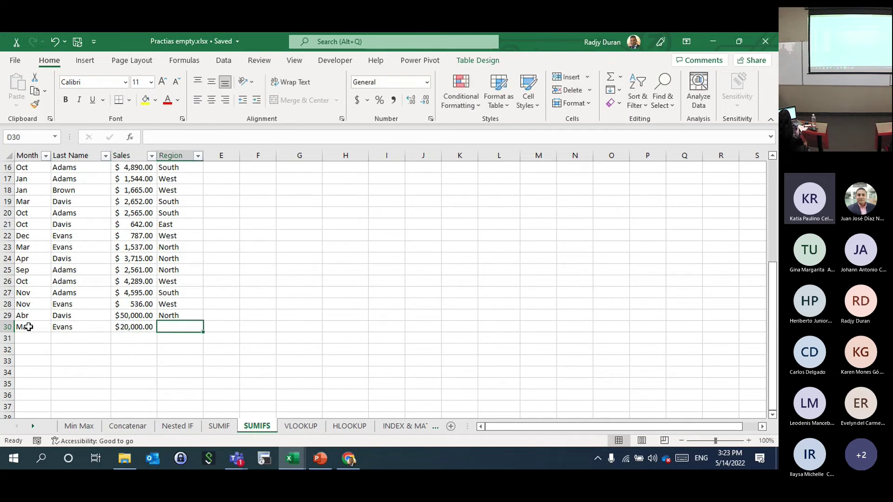
pyautogui.write('West')
pyautogui.press('Return')
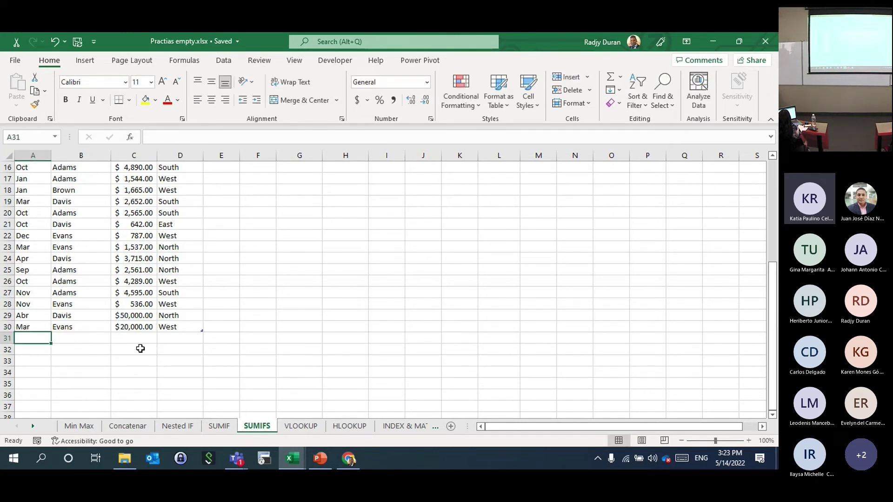
# - Check the ranges in the H3 SUMIFS formula and compare its month and region criteria with the table's last rows
pyautogui.scroll(1, 244, 342)
pyautogui.scroll(5, 244, 341)
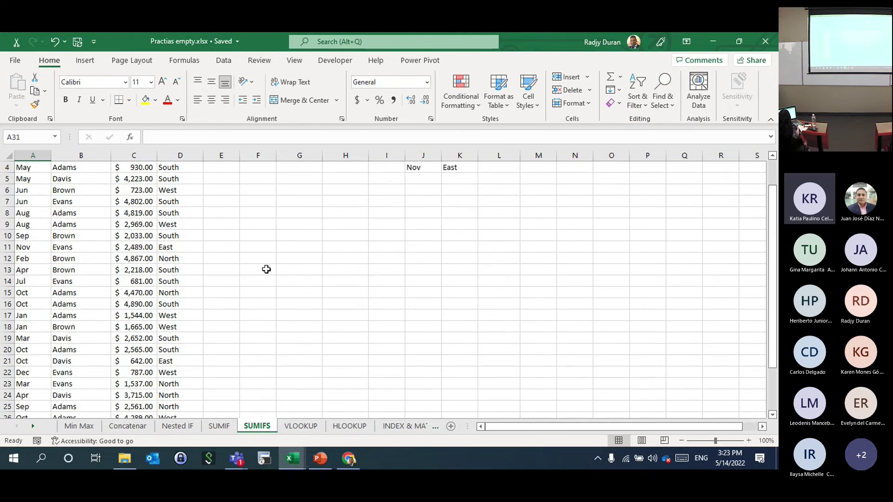
pyautogui.click(340, 196)
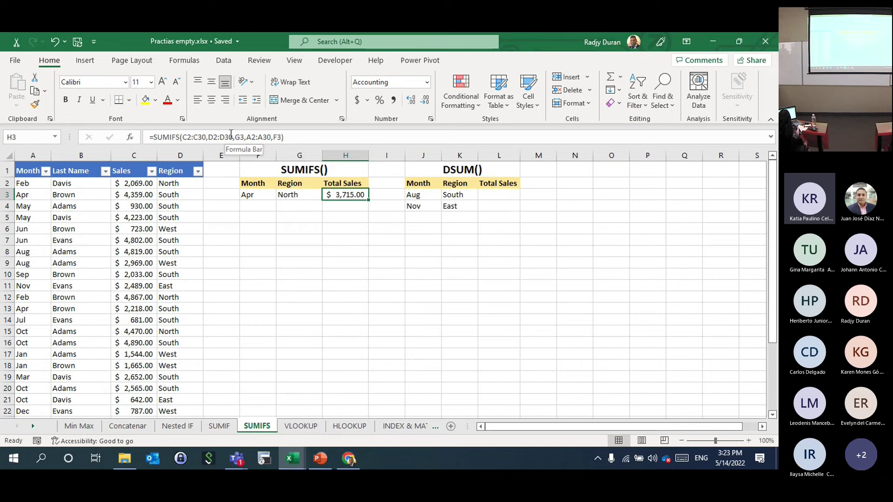
pyautogui.click(202, 136)
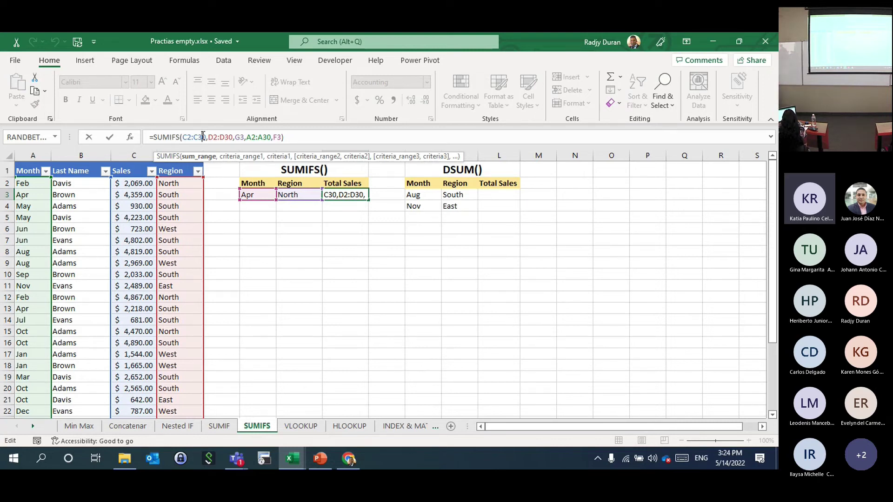
pyautogui.hotkey('ctrl', 'Return')
pyautogui.click(271, 198)
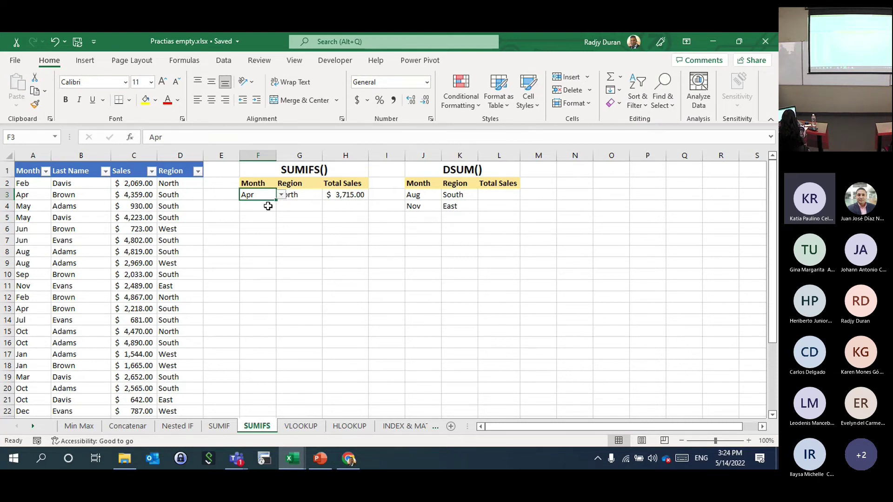
pyautogui.click(310, 192)
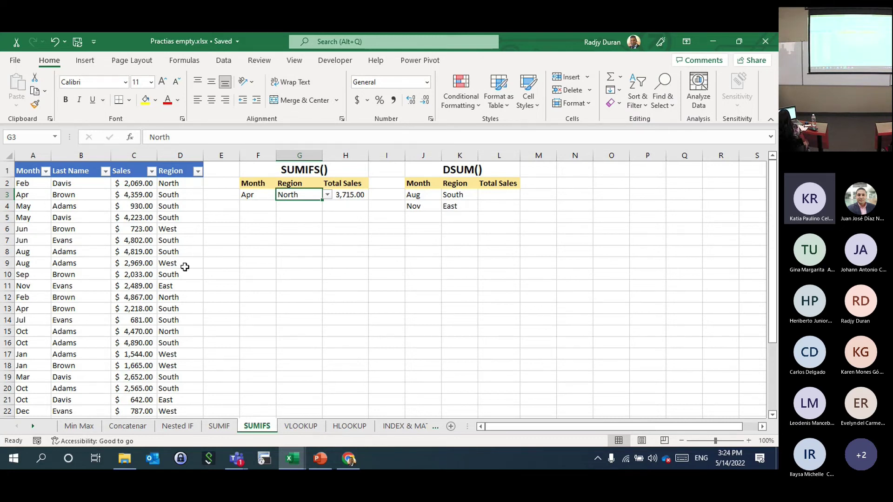
pyautogui.scroll(-7, 185, 267)
pyautogui.scroll(1, 183, 266)
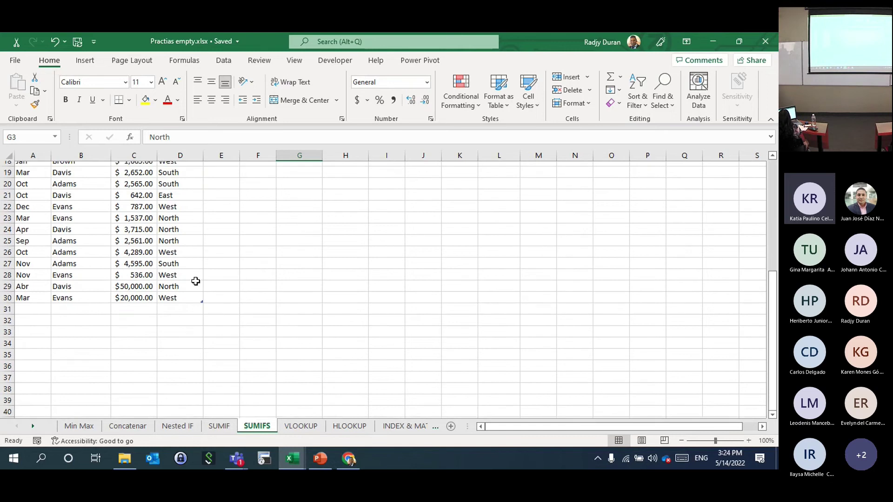
pyautogui.scroll(6, 196, 282)
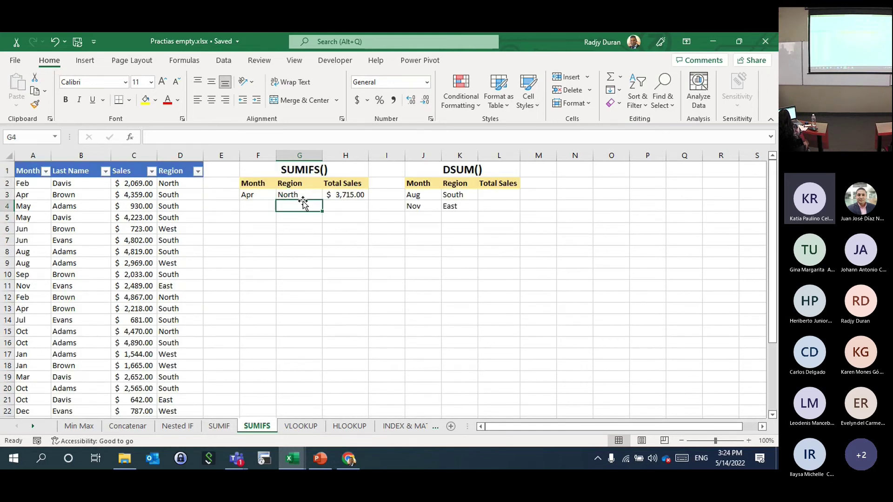
pyautogui.press('Right')
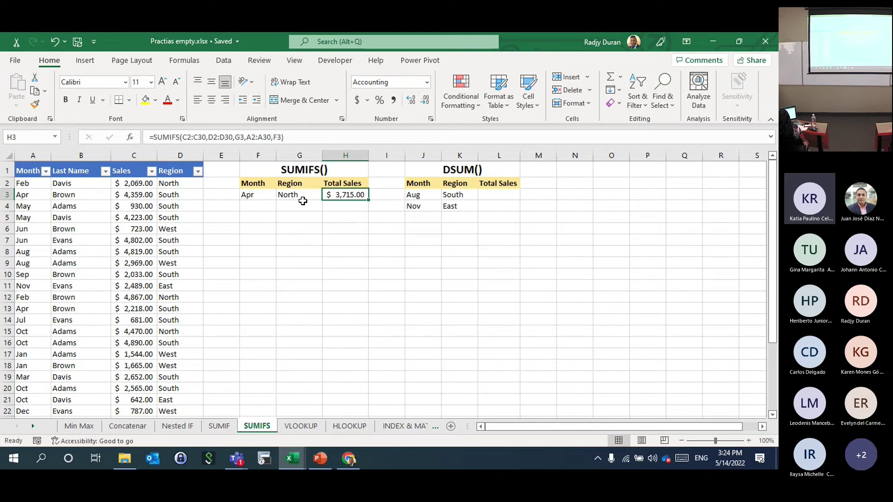
# - Correct the month in A29 to Apr and check the H3 total and its month criterion
pyautogui.scroll(-5, 248, 295)
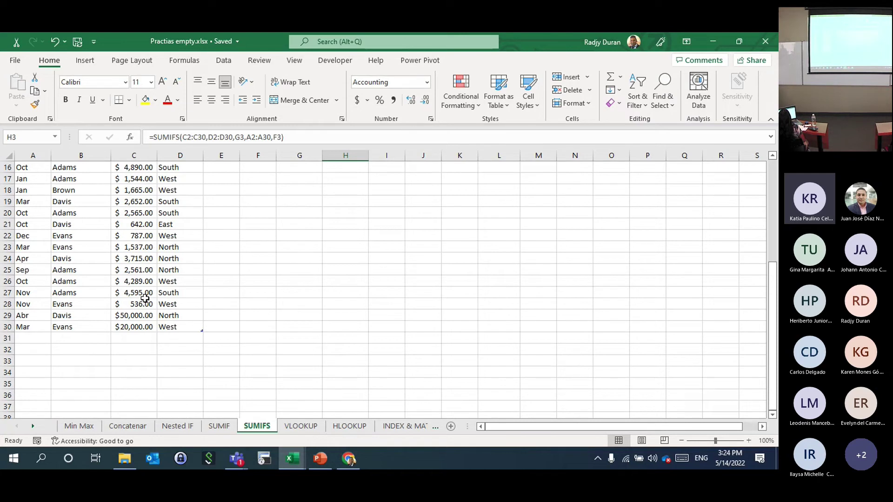
pyautogui.click(23, 314)
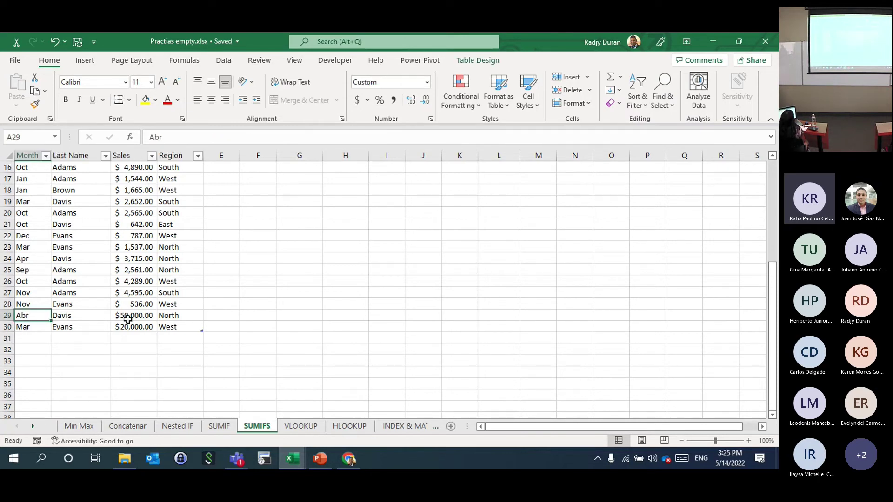
pyautogui.write('Apr')
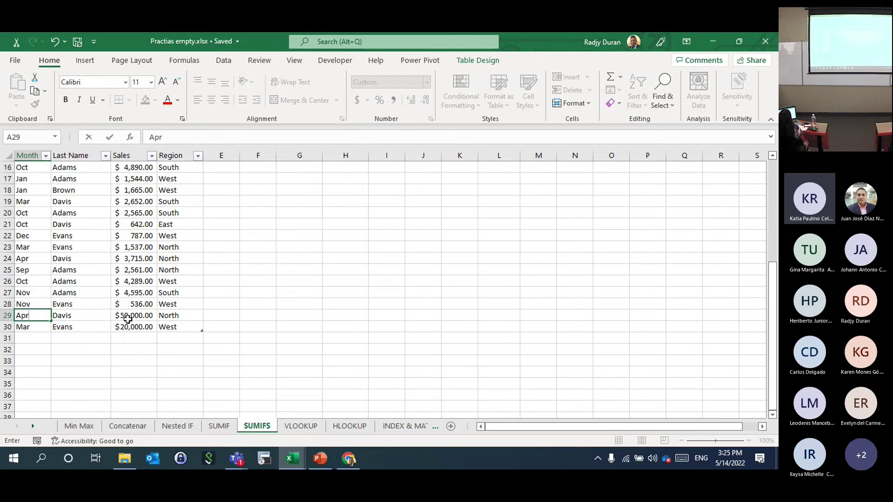
pyautogui.press('Return')
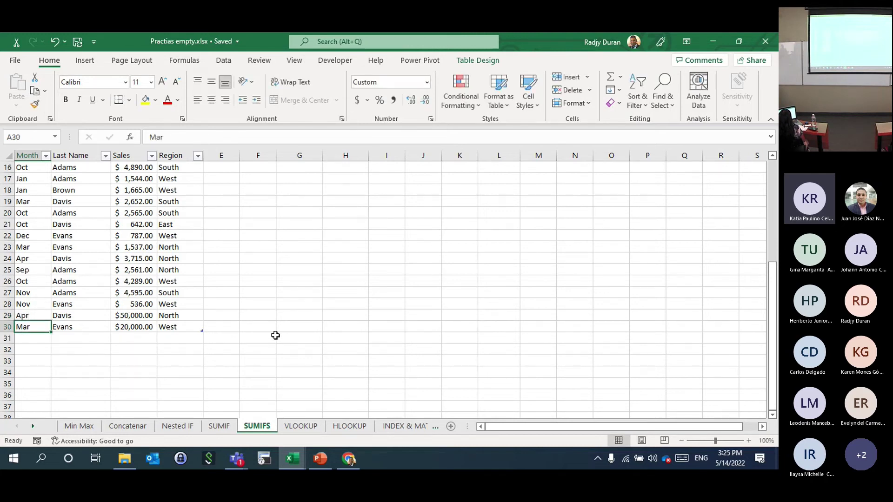
pyautogui.scroll(5, 275, 335)
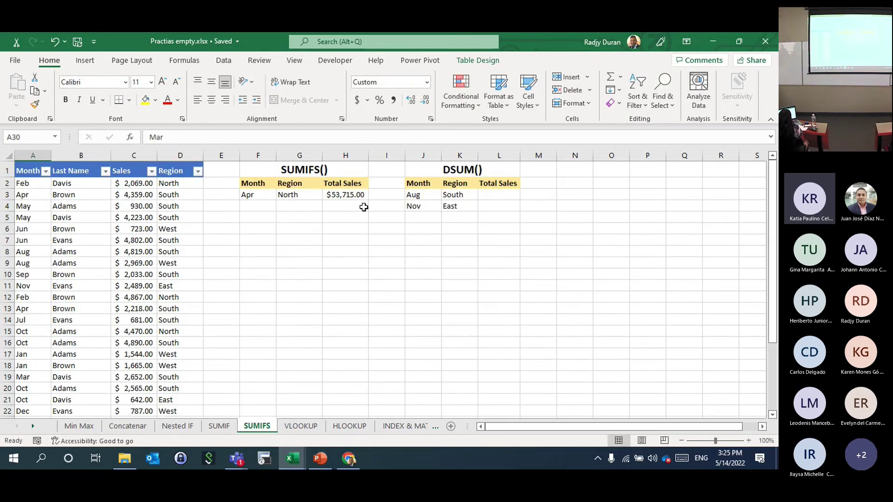
pyautogui.click(263, 195)
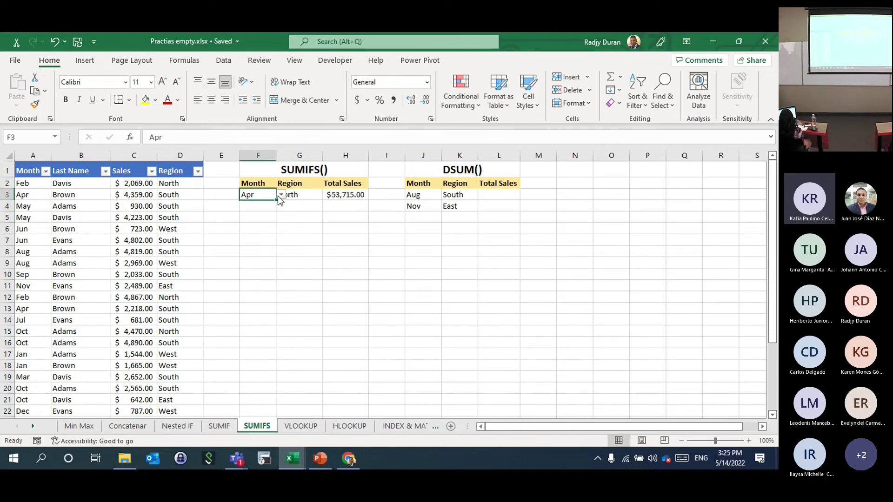
# - Try to set the source of G3's data validation list to =North,South,West,East
pyautogui.click(309, 195)
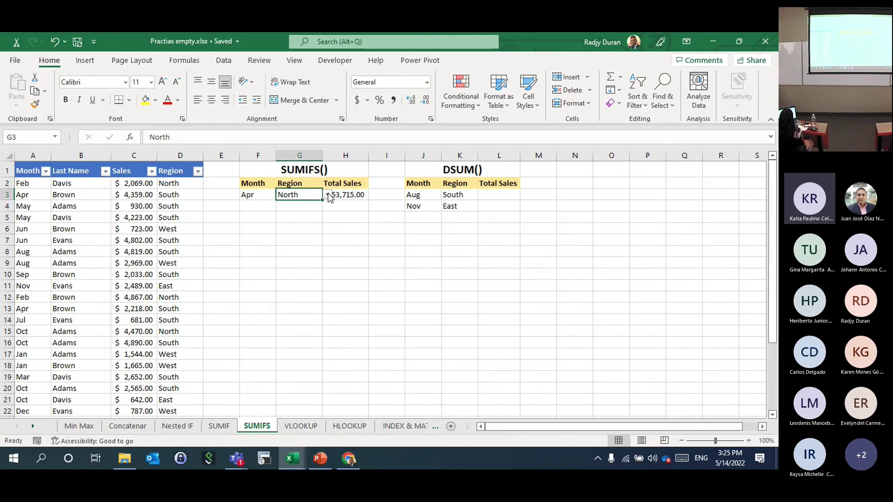
pyautogui.click(223, 61)
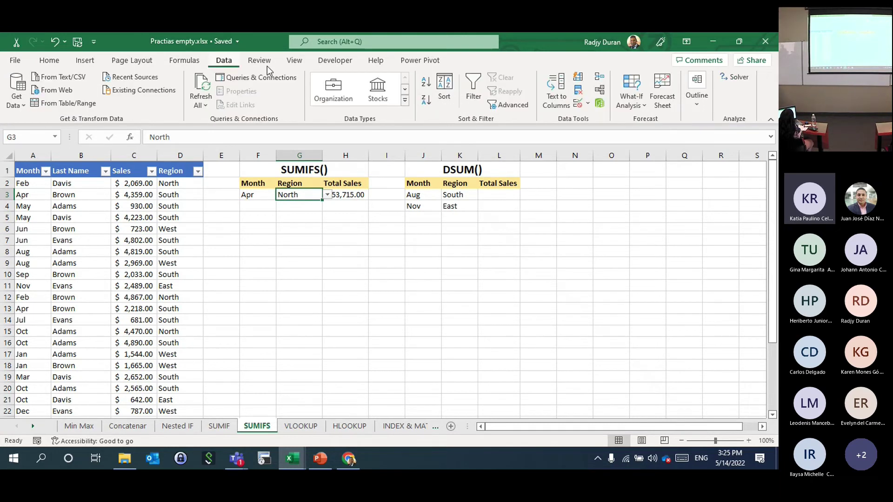
pyautogui.click(578, 104)
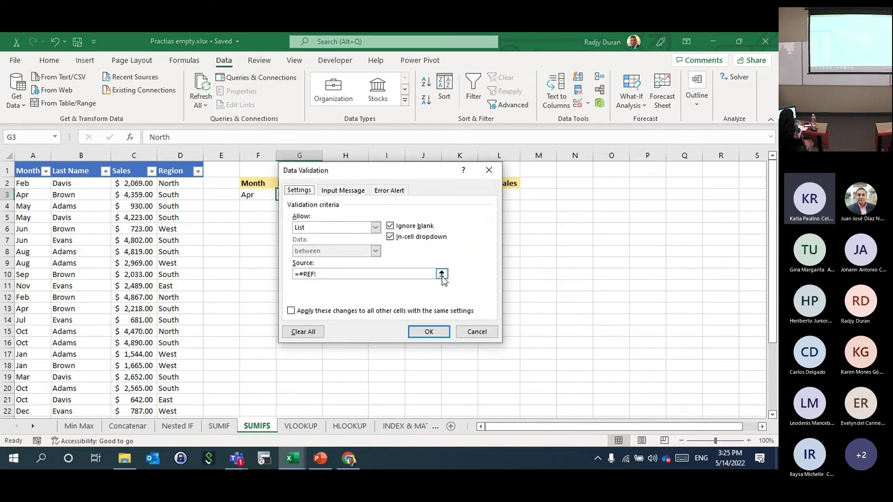
pyautogui.moveTo(366, 170); pyautogui.dragTo(465, 179)
pyautogui.click(426, 283)
pyautogui.press('BackSpace')
pyautogui.press('BackSpace')
pyautogui.press('BackSpace')
pyautogui.press('BackSpace')
pyautogui.press('BackSpace')
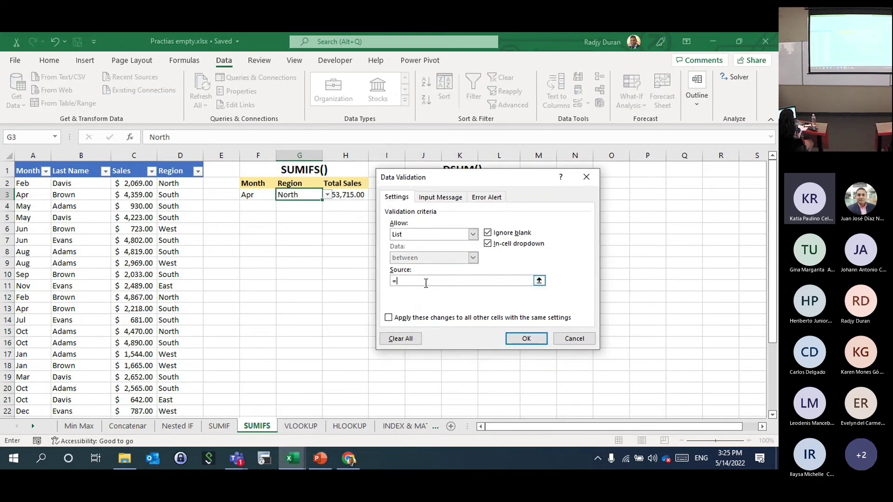
pyautogui.write('North,South,West,East')
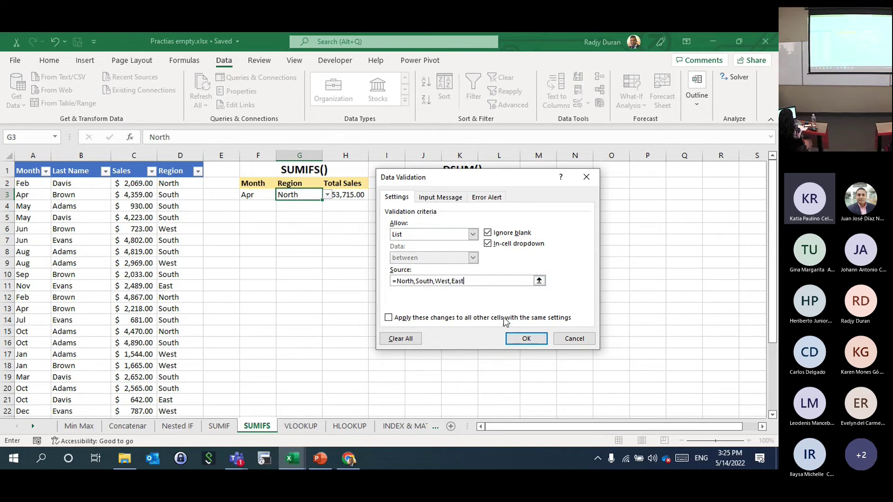
pyautogui.click(522, 339)
pyautogui.press('Return')
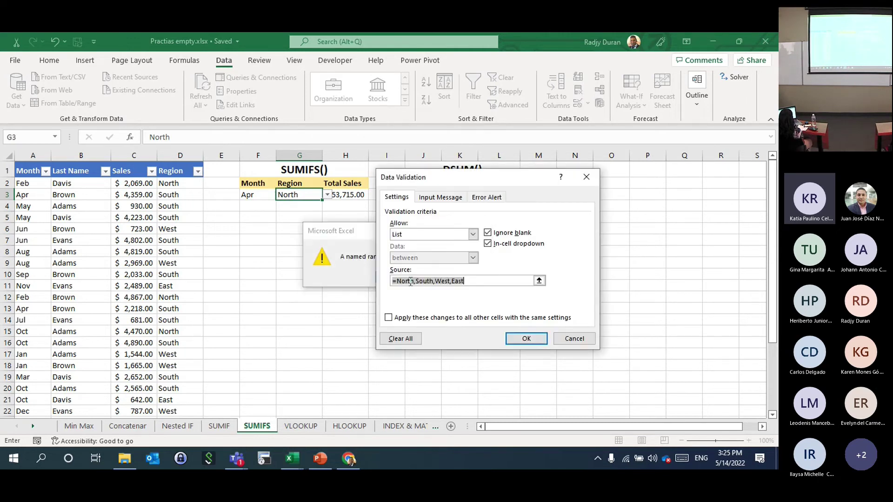
# - Try to put quotation marks around the region names in G3's validation source, and cancel the validation changes
pyautogui.click(412, 281)
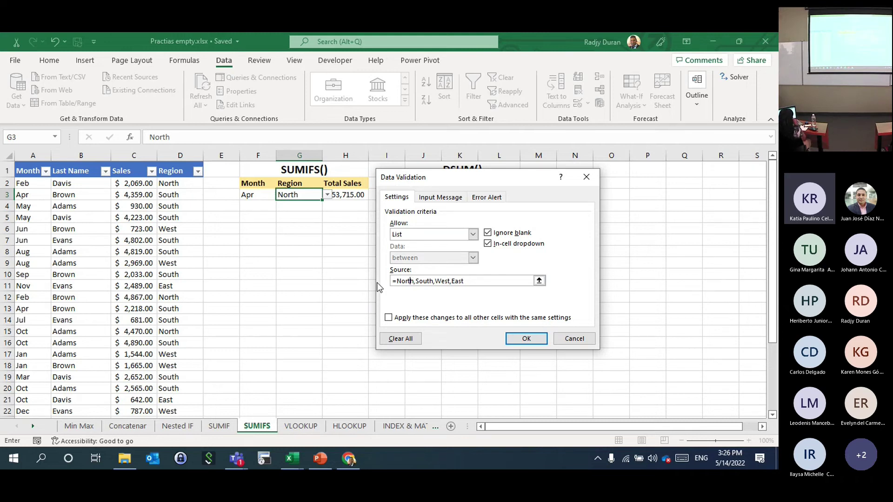
pyautogui.click(396, 281)
pyautogui.write('"')
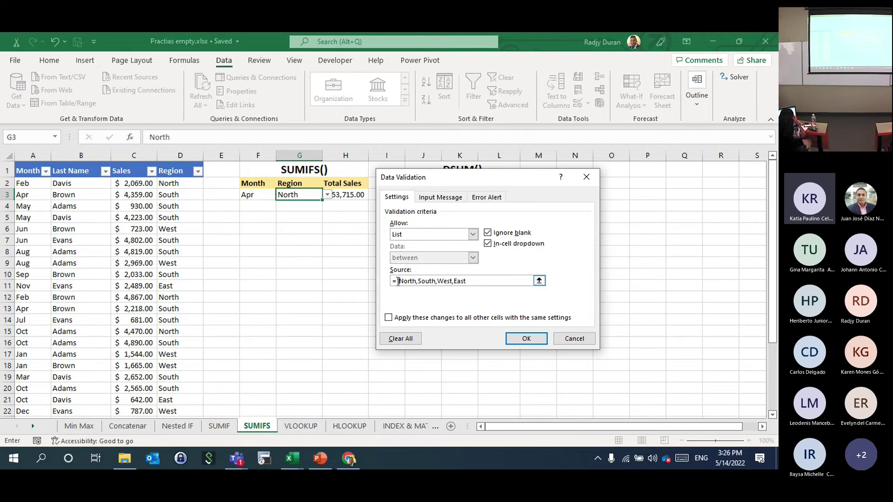
pyautogui.click(416, 281)
pyautogui.write('"')
pyautogui.click(420, 281)
pyautogui.write('"')
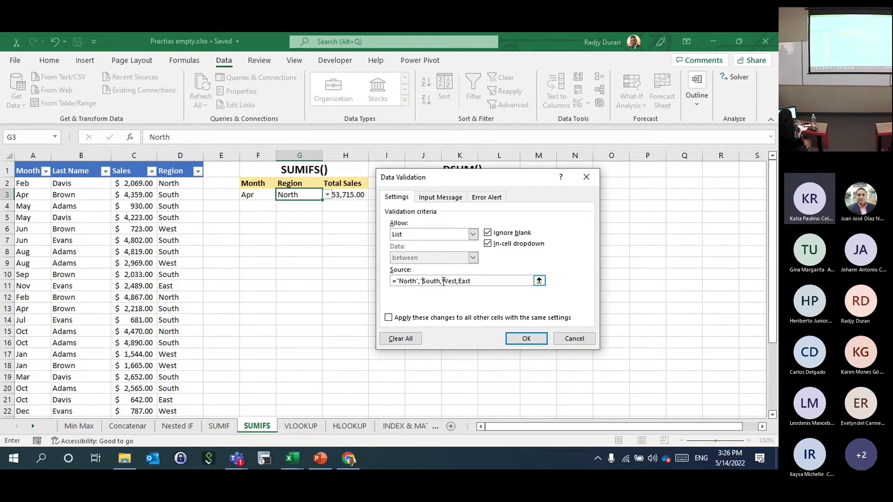
pyautogui.doubleClick(442, 281)
pyautogui.press('Left')
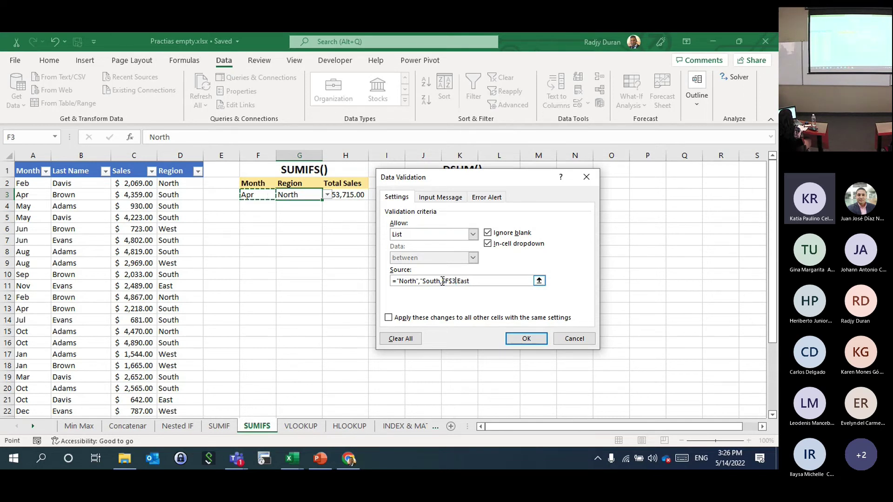
pyautogui.press('Escape')
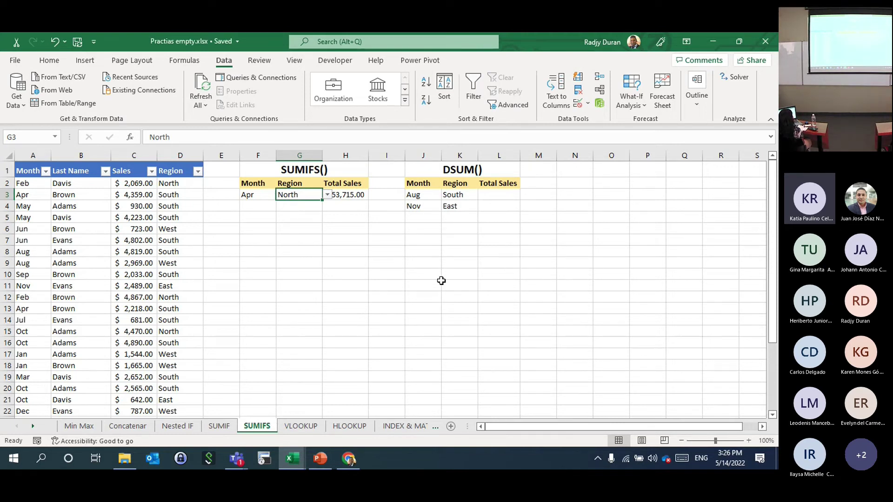
# - Enter North in N2 as the first entry of a region list
pyautogui.click(572, 181)
pyautogui.write('North')
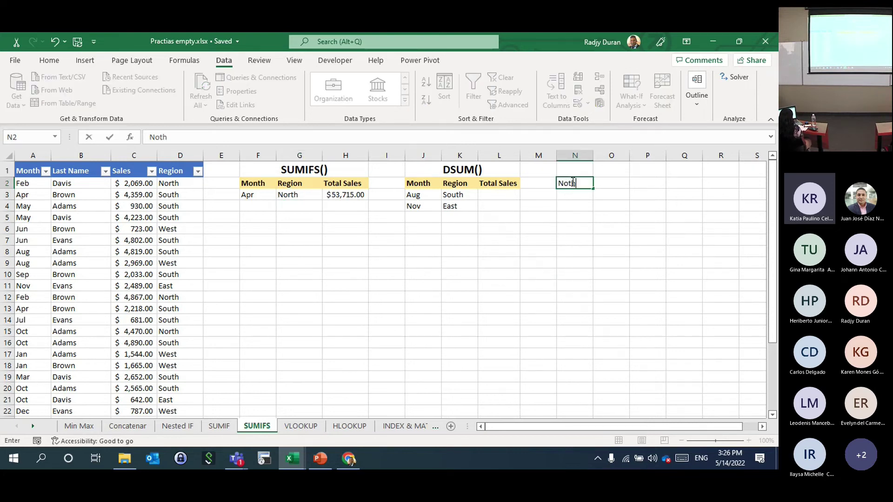
pyautogui.press('BackSpace')
pyautogui.press('BackSpace')
pyautogui.press('BackSpace')
pyautogui.write('th')
pyautogui.press('BackSpace')
pyautogui.press('BackSpace')
pyautogui.write('rth')
pyautogui.press('Return')
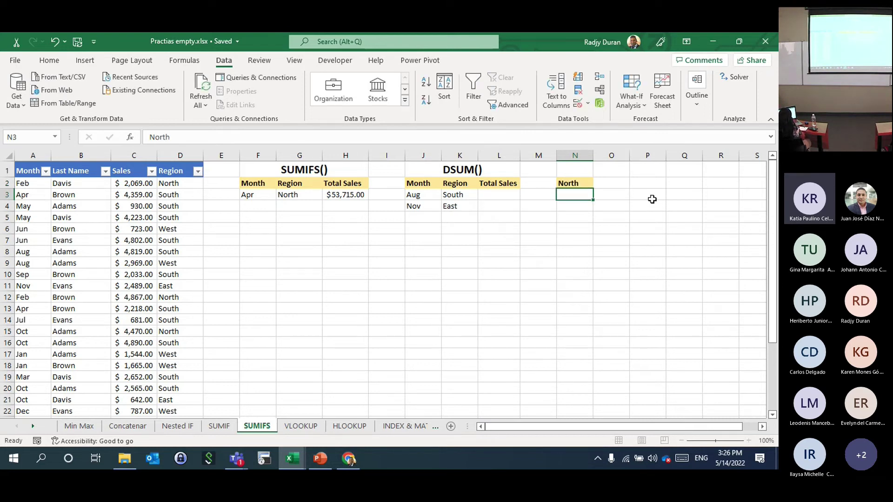
# - Complete the region list with South, West and East in N3:N5
pyautogui.write('Sout')
pyautogui.press('BackSpace')
pyautogui.write('th')
pyautogui.press('Return')
pyautogui.write('West')
pyautogui.press('Return')
pyautogui.write('East')
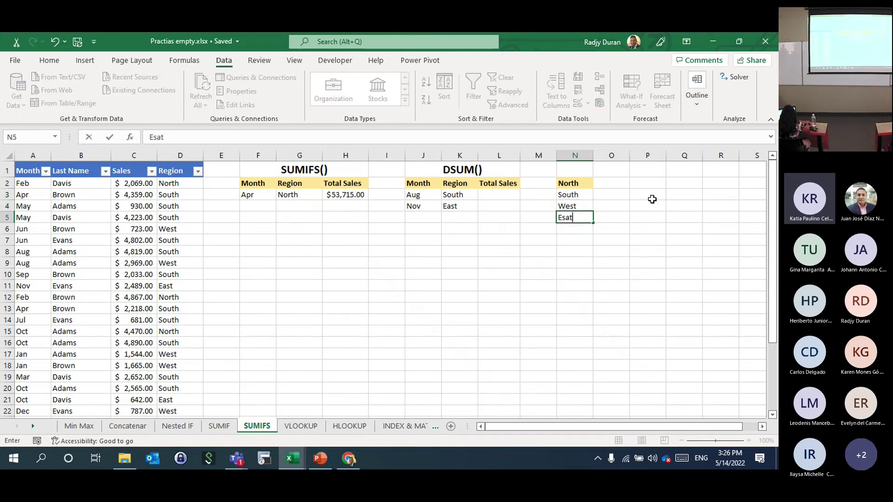
pyautogui.press('Return')
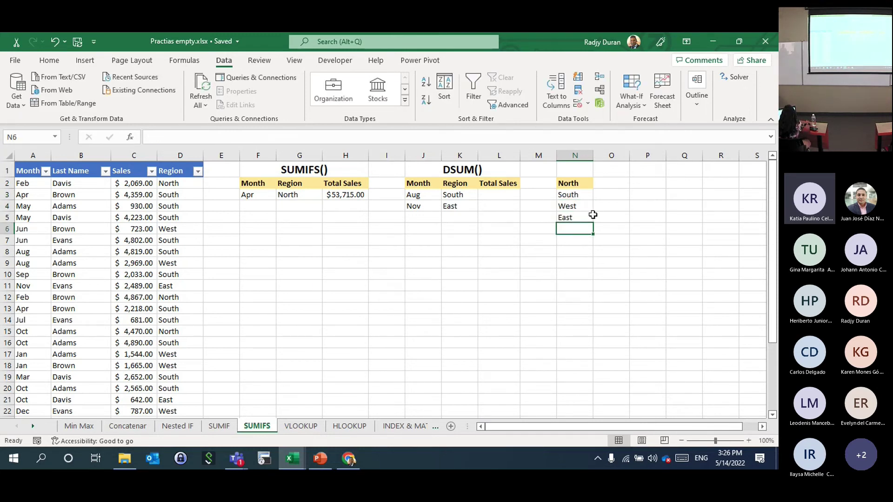
# - Set the source of G3's data validation list to =$N$2:$N$5
pyautogui.click(263, 197)
pyautogui.click(297, 196)
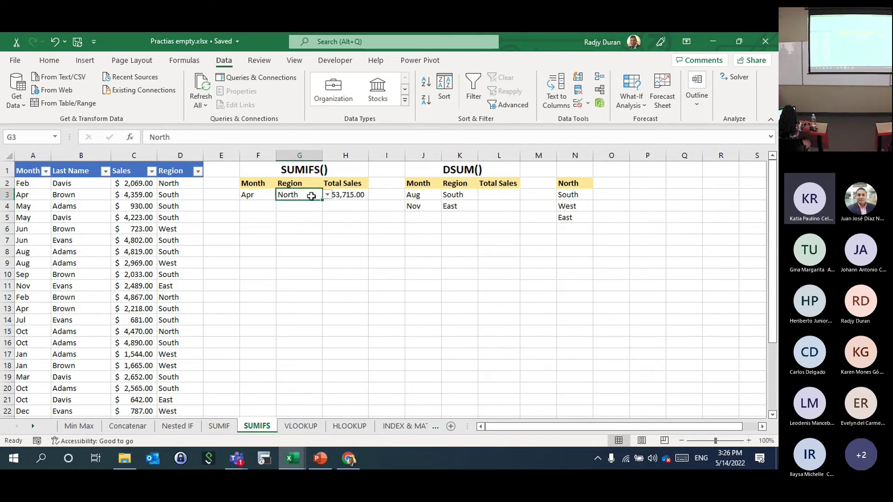
pyautogui.click(578, 104)
pyautogui.click(539, 281)
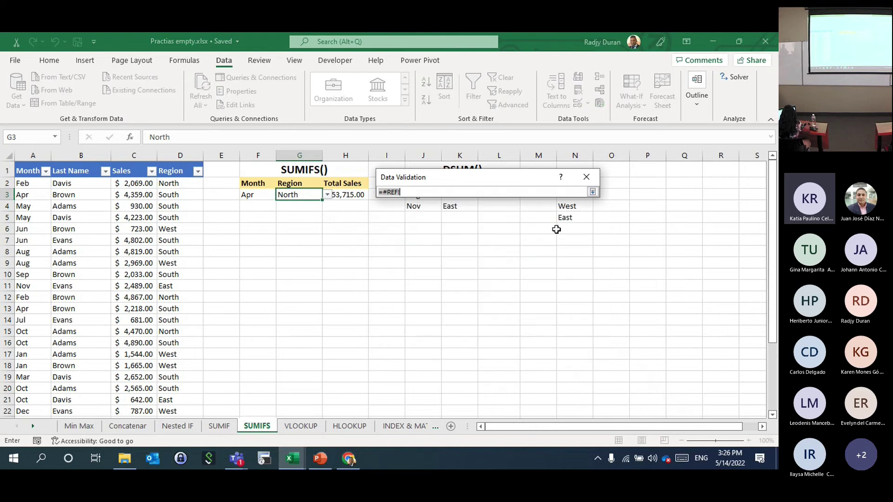
pyautogui.moveTo(512, 175); pyautogui.dragTo(405, 199)
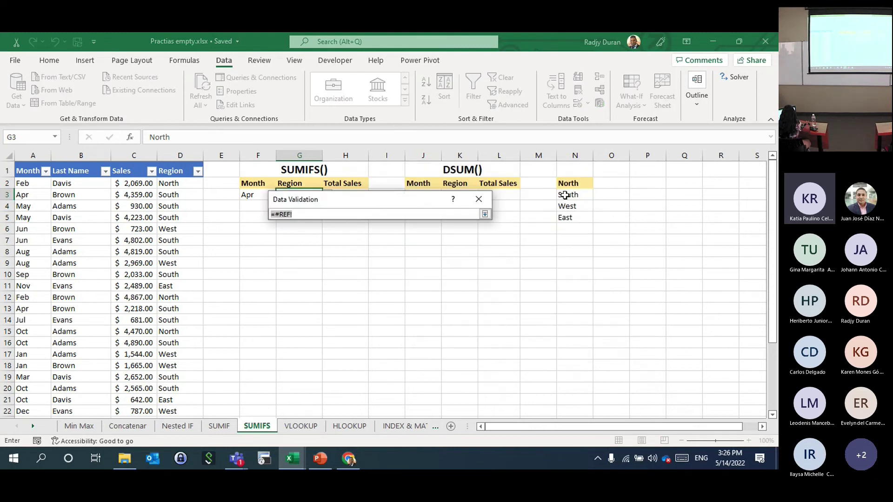
pyautogui.moveTo(568, 184); pyautogui.dragTo(574, 218)
pyautogui.write('\\')
pyautogui.press('BackSpace')
pyautogui.press('Return')
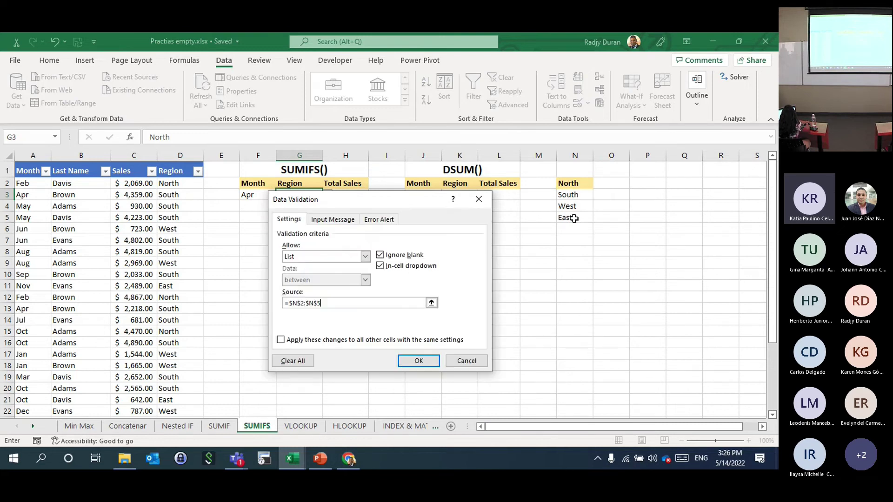
pyautogui.click(421, 360)
# - Test G3's region drop-down list by choosing West, and finally set the region to South
pyautogui.click(327, 195)
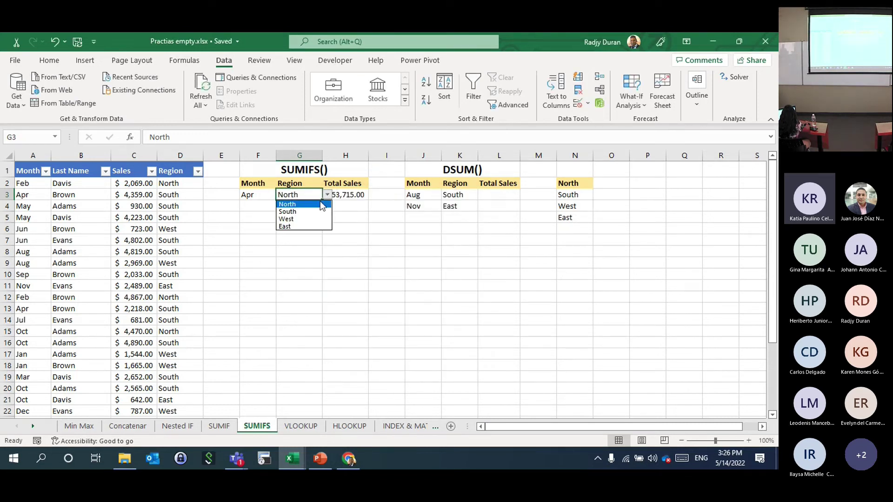
pyautogui.click(309, 217)
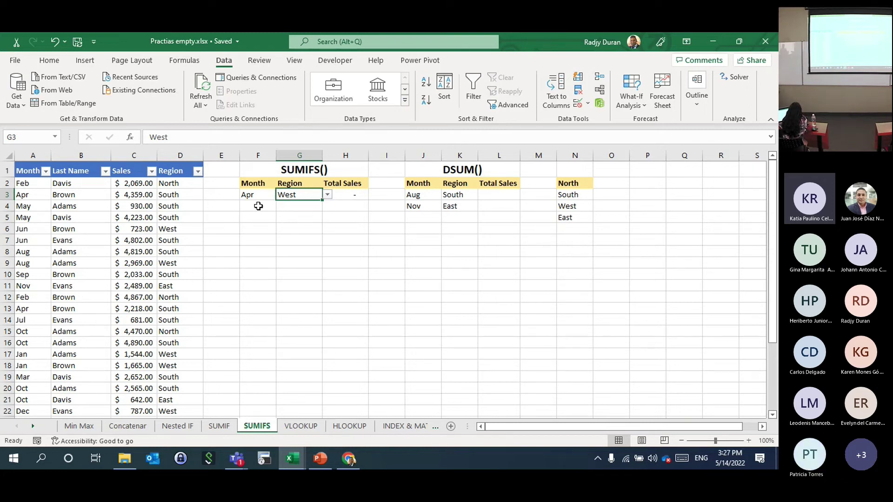
pyautogui.click(328, 196)
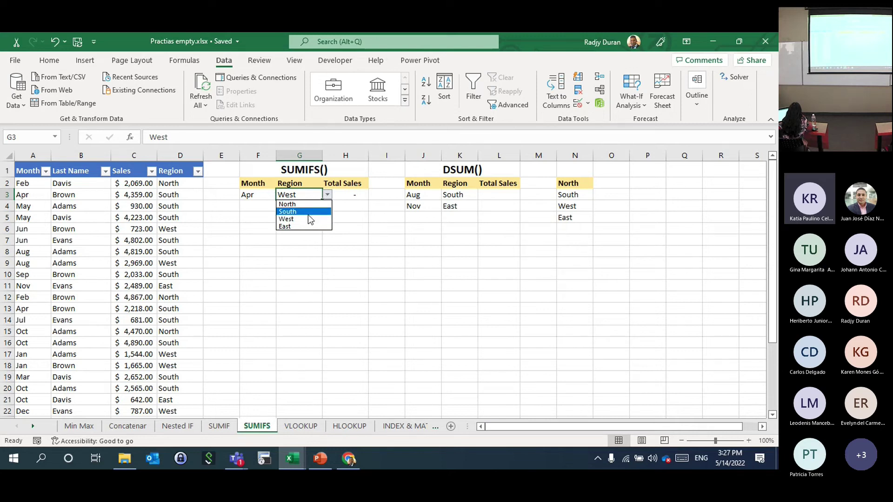
pyautogui.press('Escape')
pyautogui.click(301, 210)
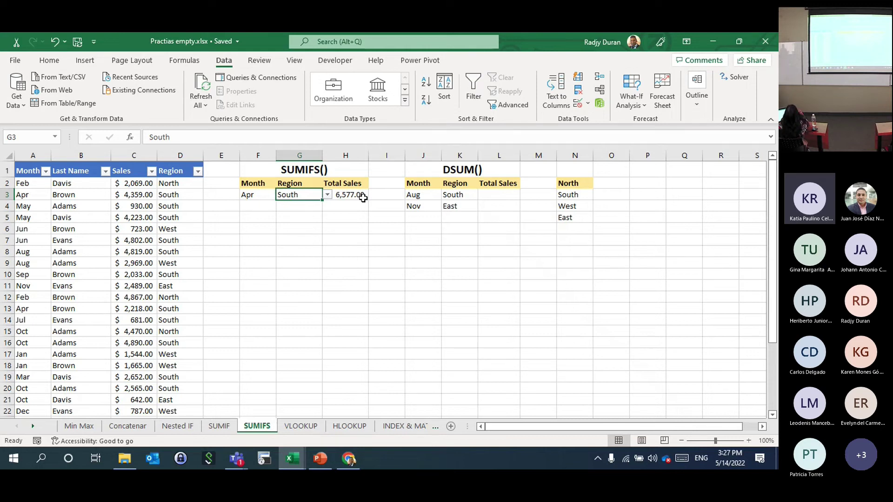
pyautogui.click(490, 194)
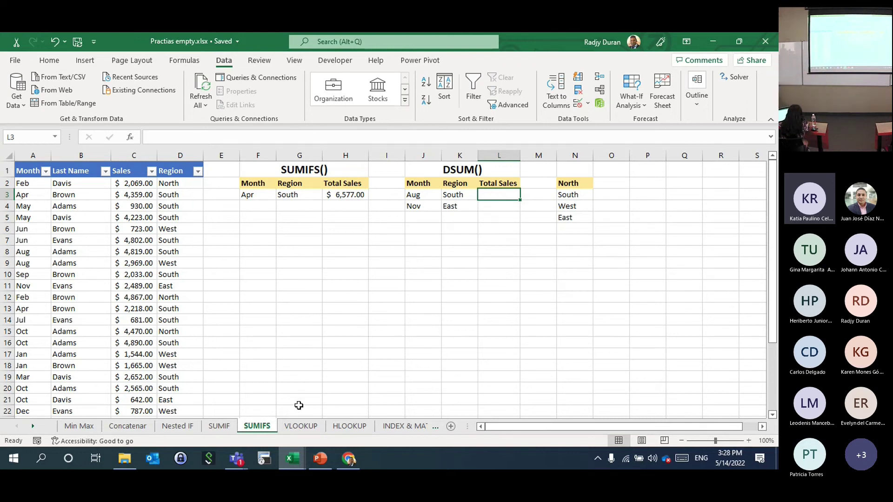
# - On the VLOOKUP sheet, begin a VLOOKUP formula in G3 with lookup value $G$2 and table array $A$1:$D$14
pyautogui.click(301, 426)
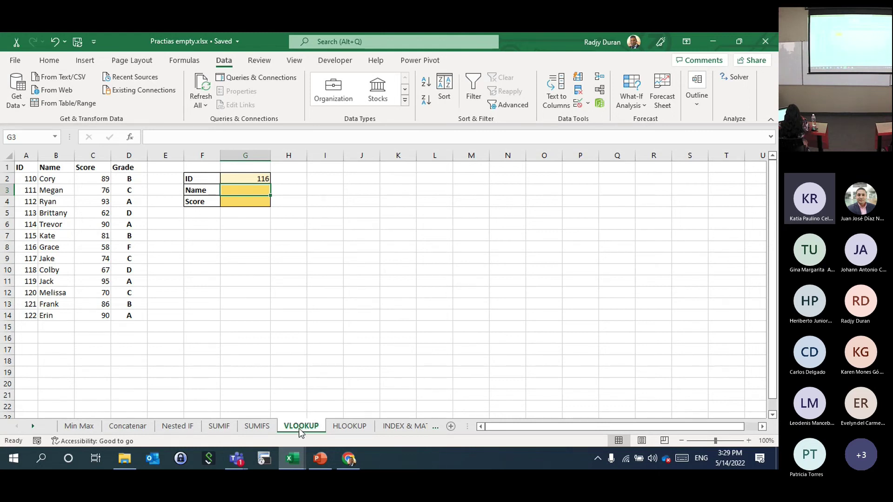
pyautogui.write('=vl')
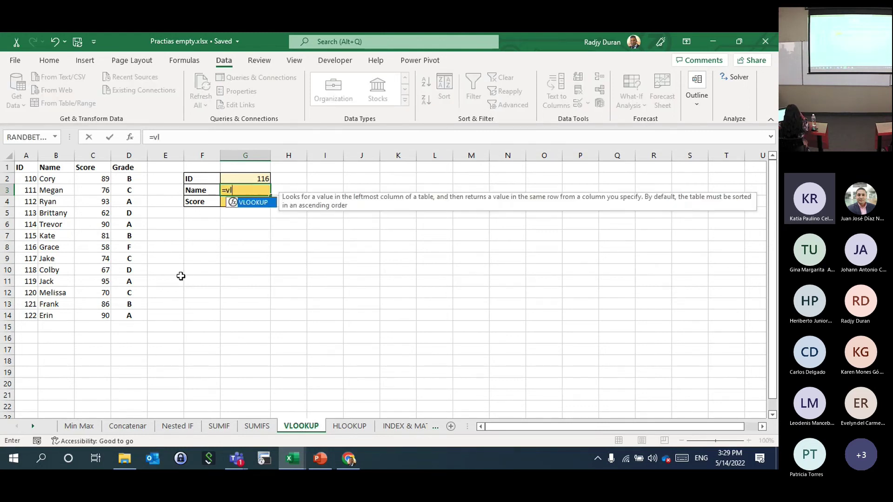
pyautogui.doubleClick(251, 204)
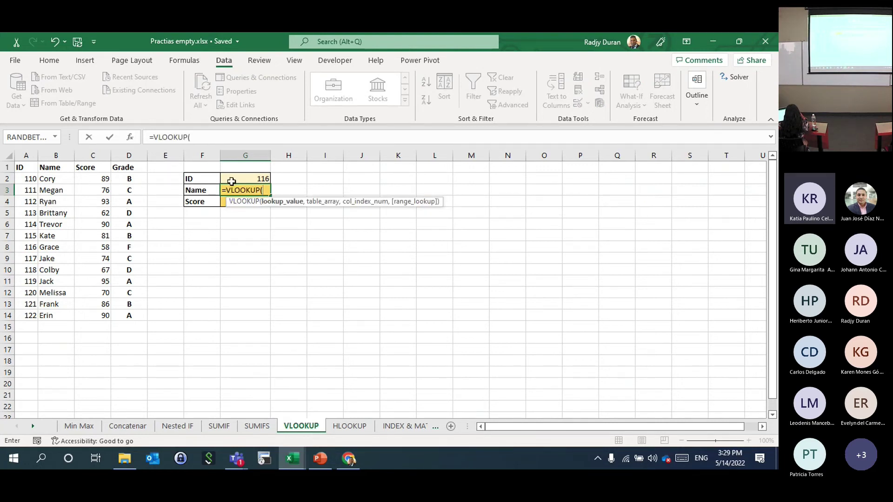
pyautogui.click(253, 179)
pyautogui.press('F4')
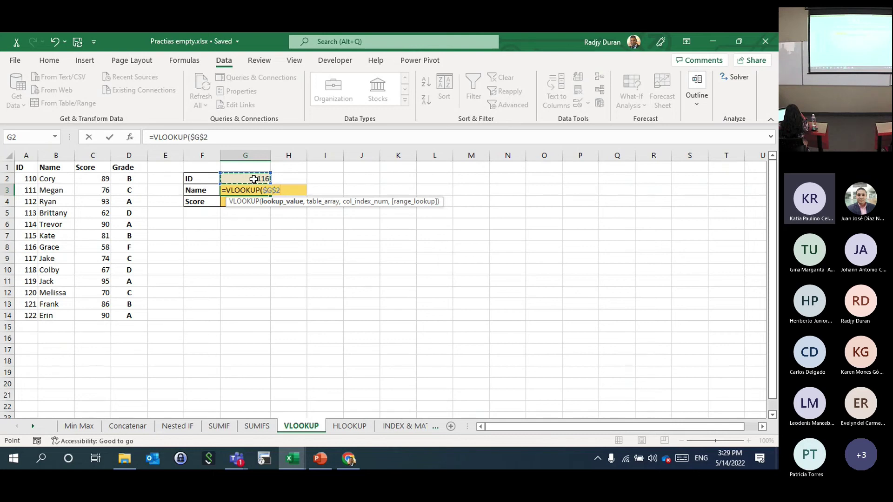
pyautogui.write(',')
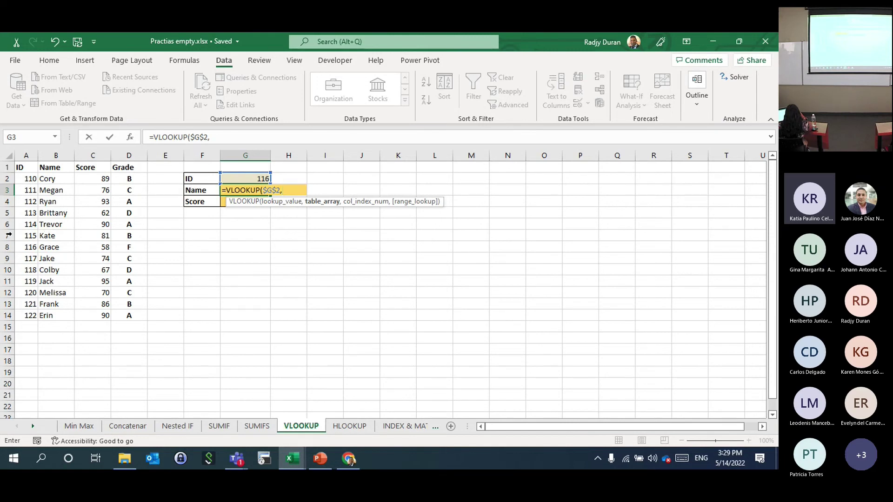
pyautogui.moveTo(20, 168); pyautogui.dragTo(126, 315)
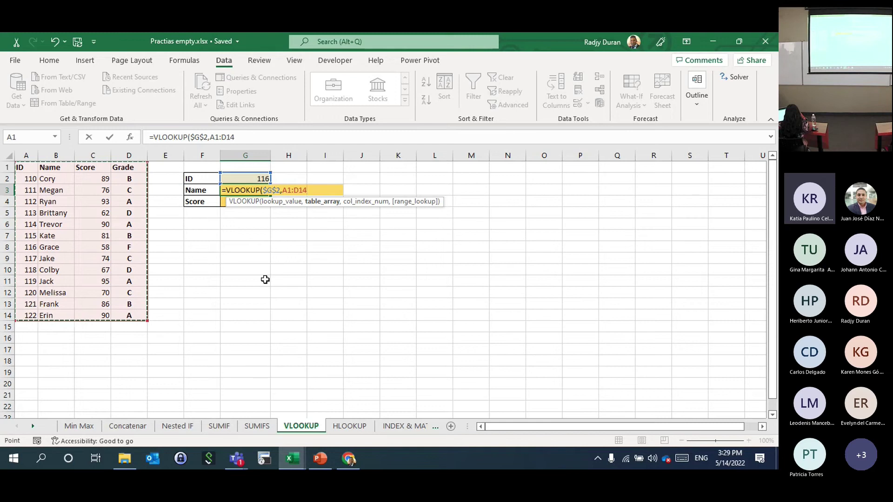
pyautogui.press('F4')
pyautogui.write(',')
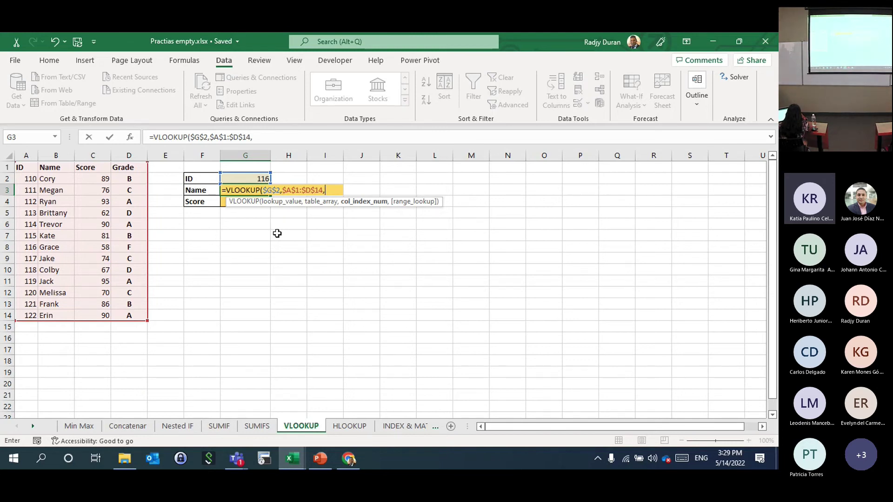
# - Complete the G3 VLOOKUP with column index 2 and FALSE for an exact match, and review the formula
pyautogui.write('2,')
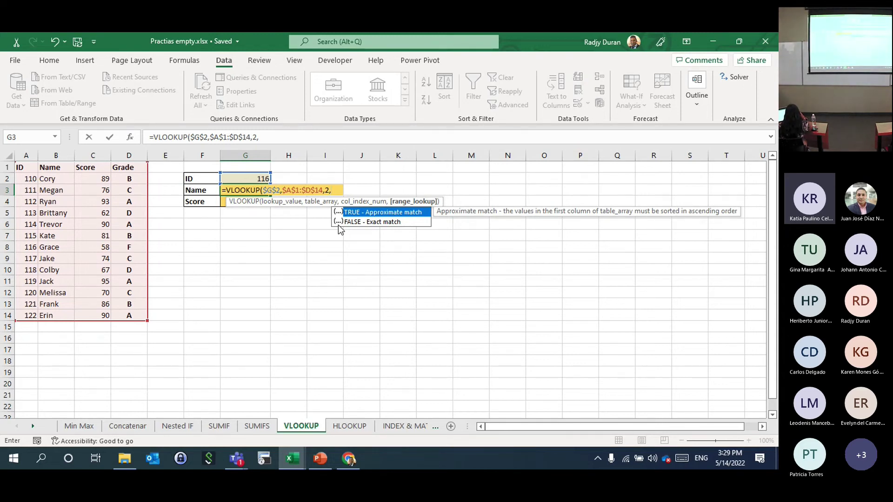
pyautogui.write('f')
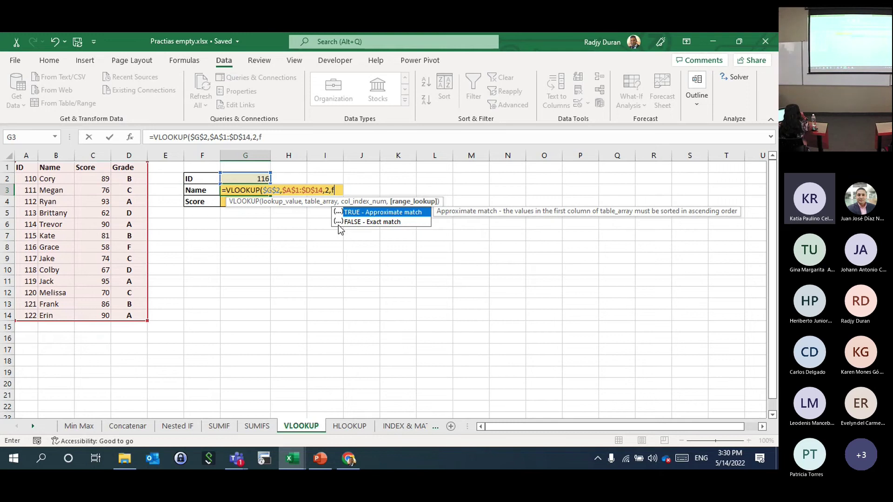
pyautogui.doubleClick(374, 222)
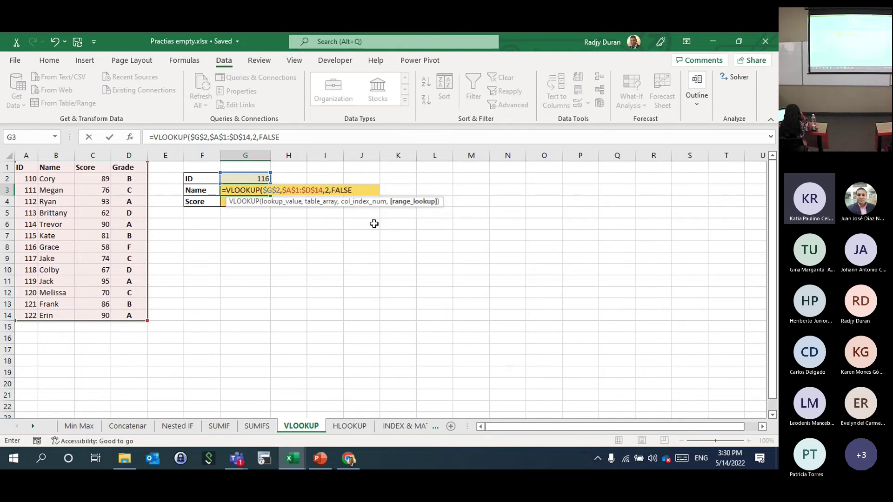
pyautogui.write("'")
pyautogui.press('Return')
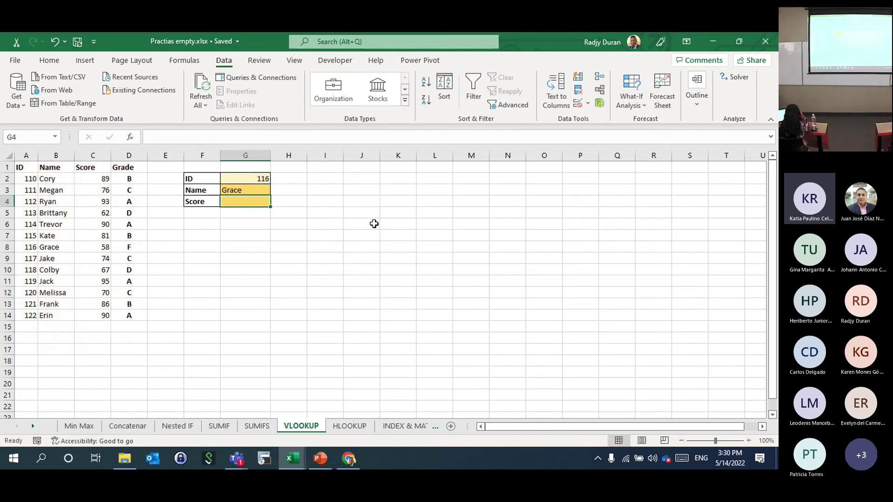
pyautogui.click(239, 188)
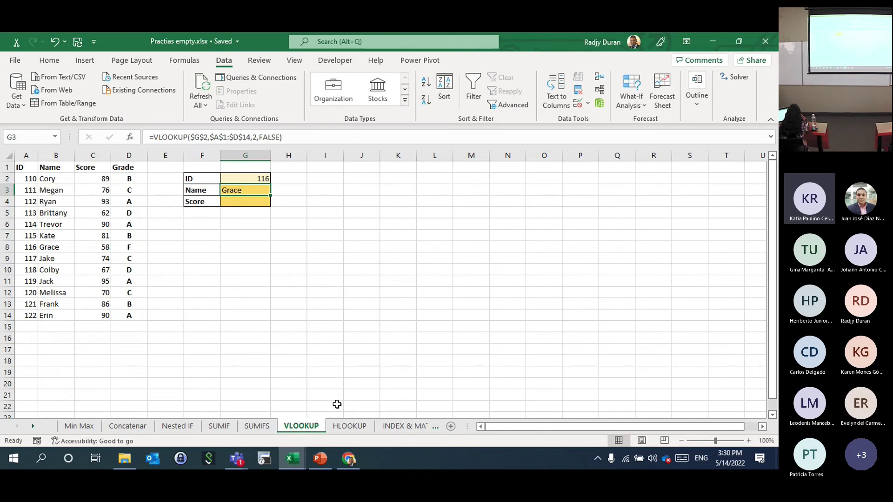
# - On the HLOOKUP sheet, enter =HLOOKUP($C$8,B2:E5,2) in C9 to look up the Monday student count
pyautogui.click(349, 425)
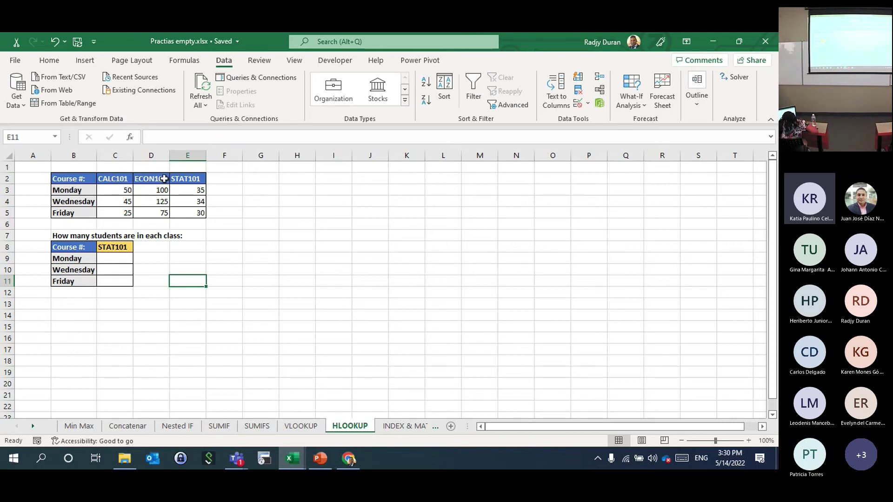
pyautogui.click(119, 258)
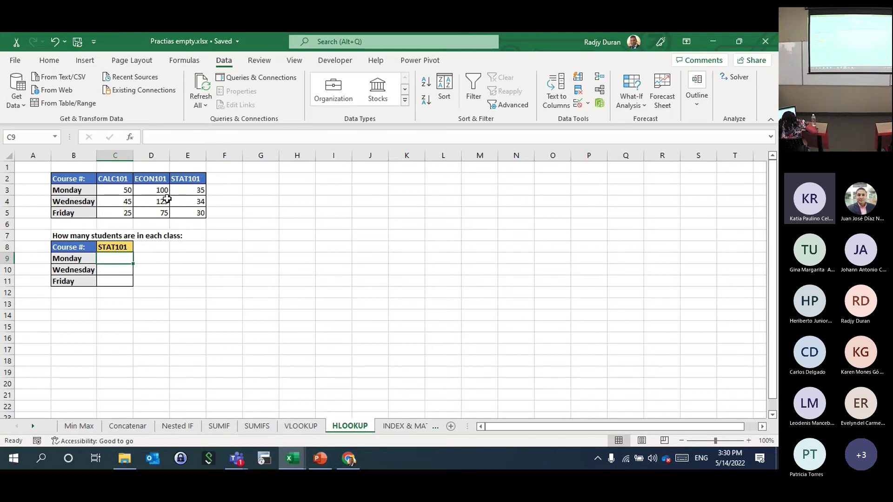
pyautogui.write('=h')
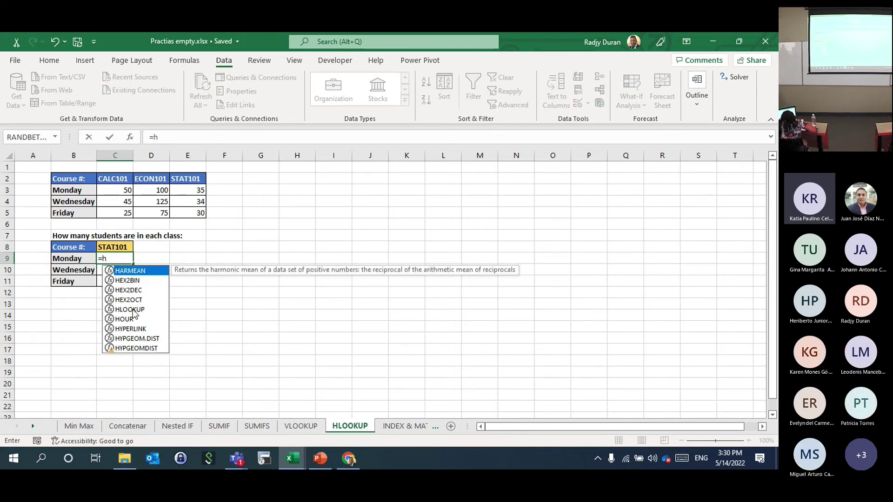
pyautogui.doubleClick(130, 310)
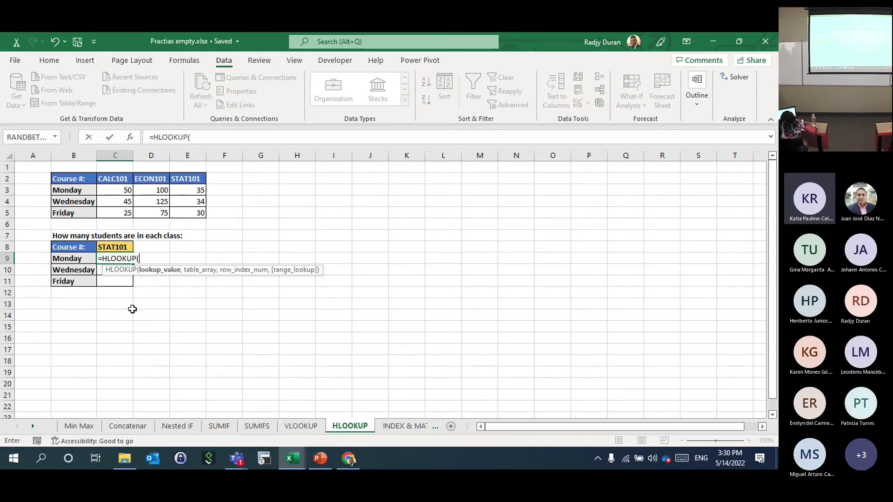
pyautogui.click(113, 247)
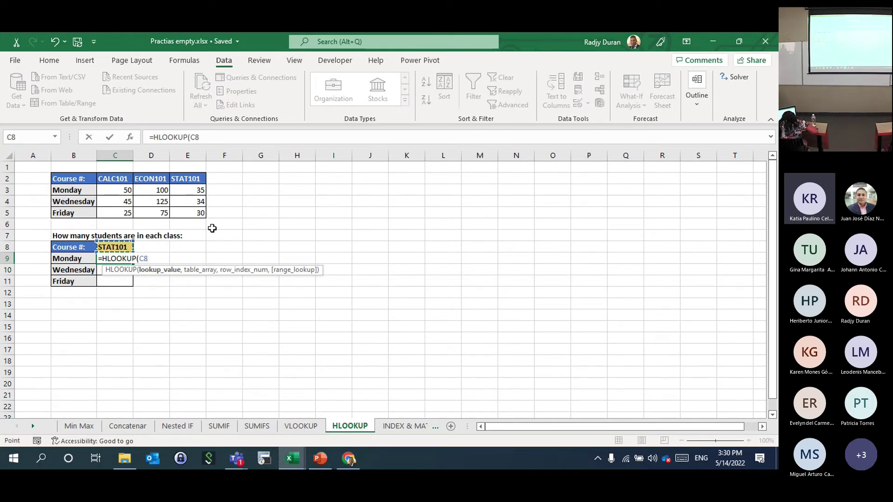
pyautogui.press('F4')
pyautogui.write(',')
pyautogui.moveTo(82, 181); pyautogui.dragTo(188, 214)
pyautogui.write(',')
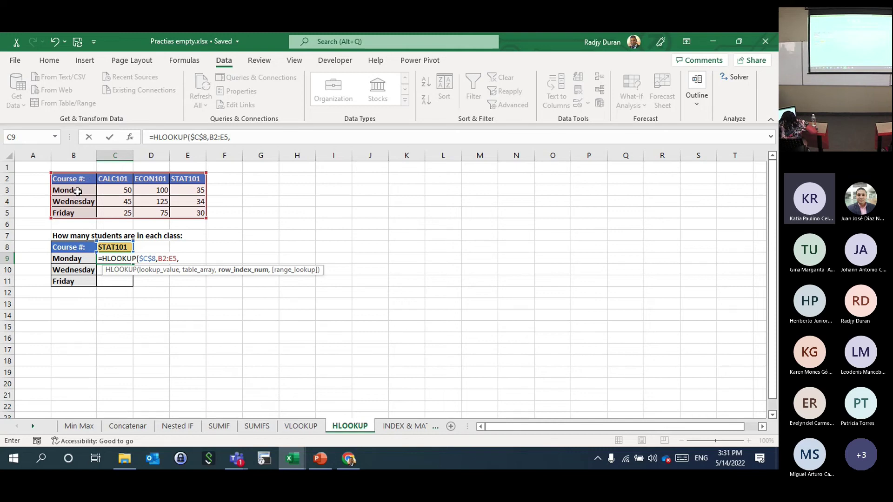
pyautogui.write('2')
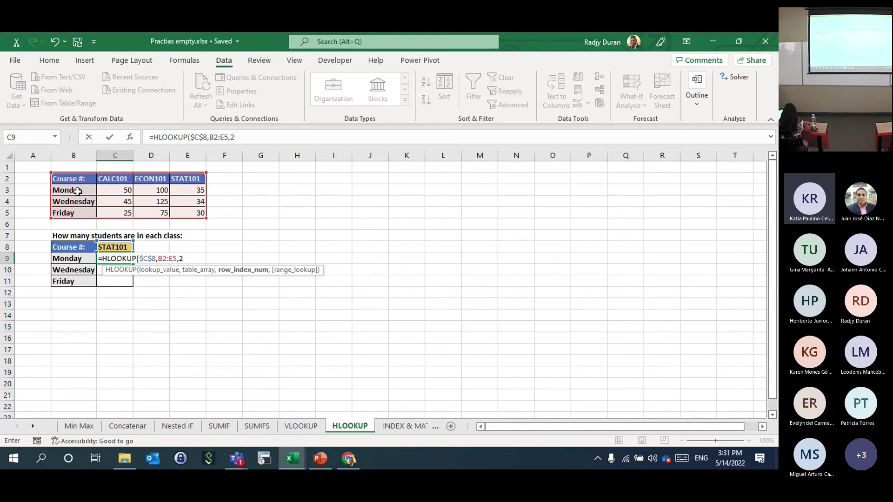
pyautogui.press('Return')
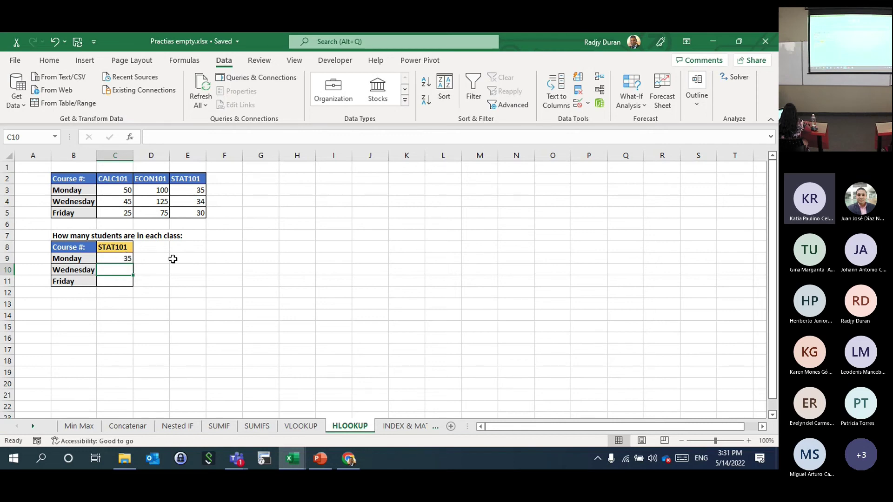
# - Fill the HLOOKUP formula from C9 down to the Wednesday cell C10
pyautogui.click(123, 261)
pyautogui.doubleClick(124, 261)
pyautogui.hotkey('ctrl', 'Return')
pyautogui.moveTo(133, 263); pyautogui.dragTo(133, 277)
# - Make the table array in the Monday HLOOKUP formula in C9 fully absolute as $B$2:$E$5
pyautogui.click(121, 269)
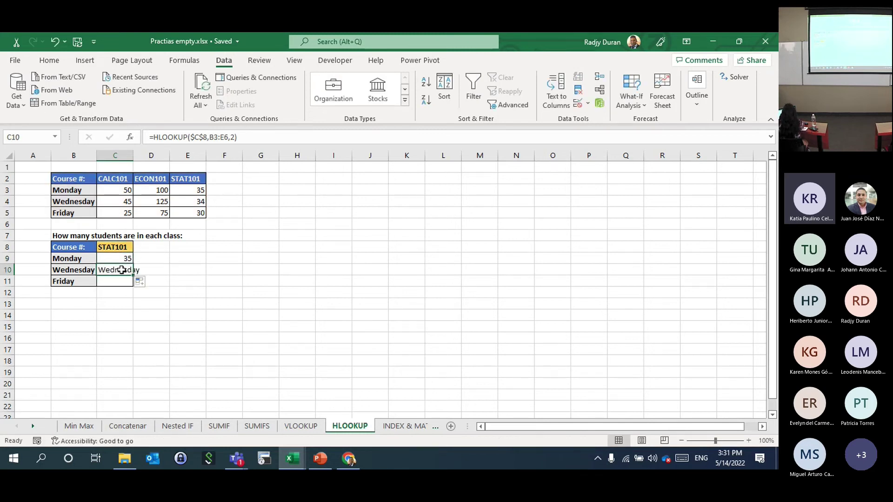
pyautogui.doubleClick(121, 270)
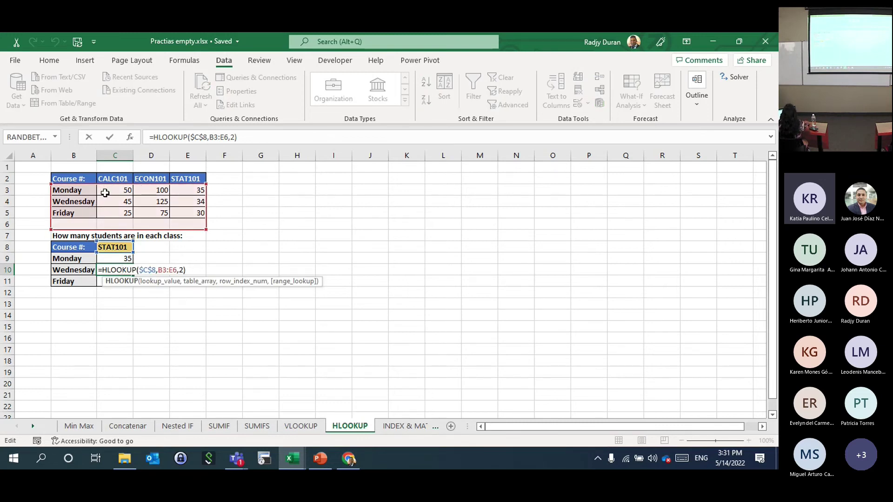
pyautogui.press('Return')
pyautogui.click(120, 259)
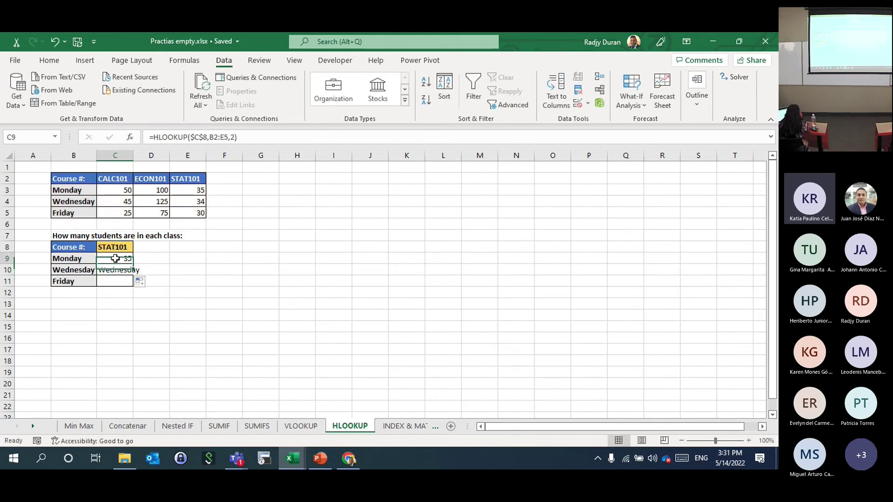
pyautogui.click(218, 137)
pyautogui.press('F4')
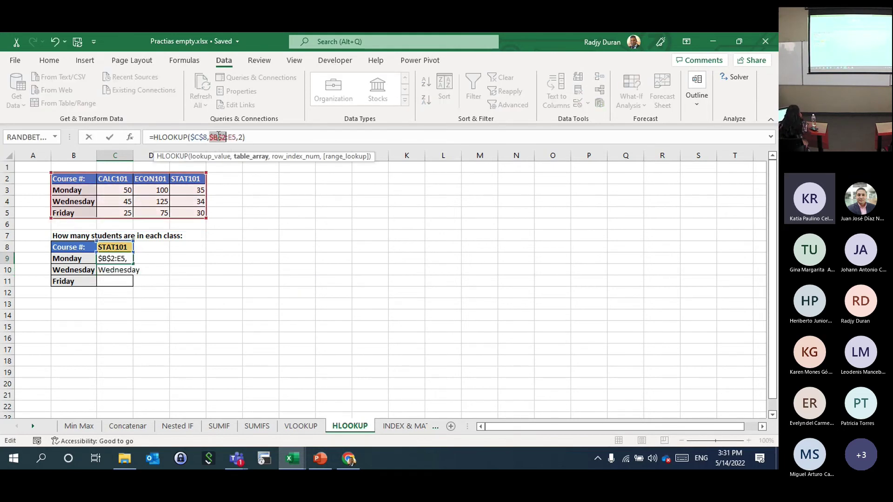
pyautogui.press('Return')
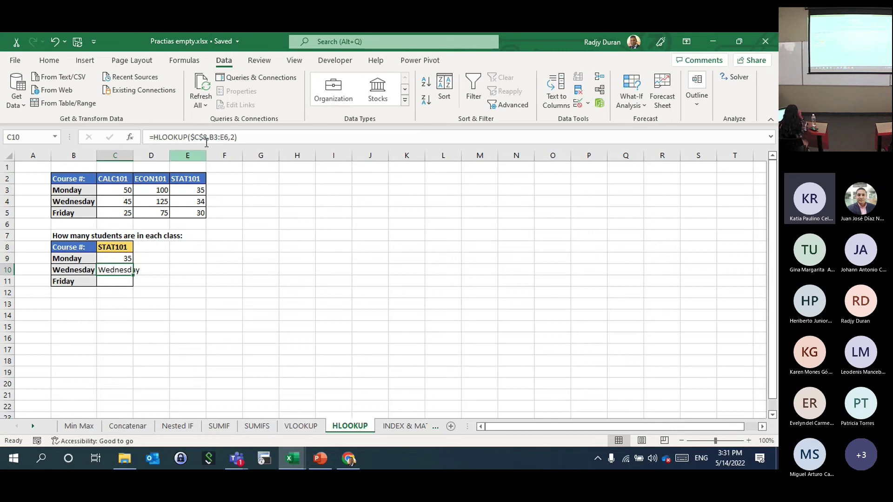
pyautogui.click(123, 258)
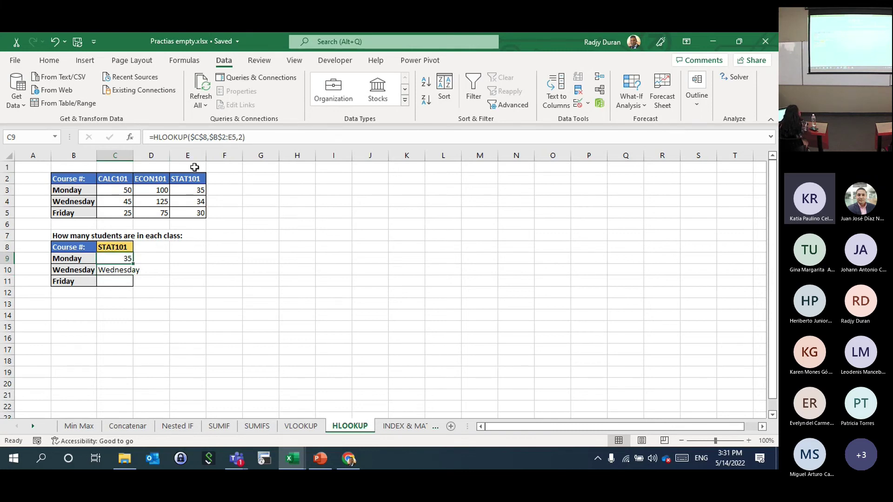
pyautogui.click(232, 137)
pyautogui.press('F4')
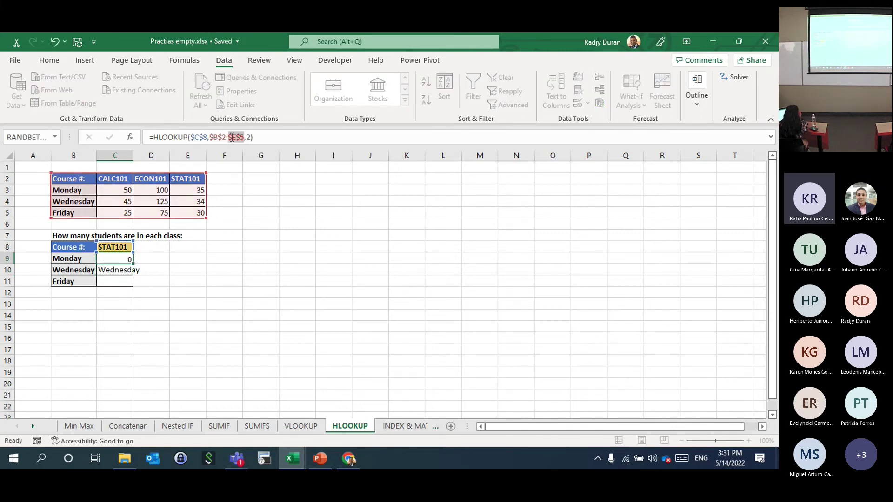
pyautogui.press('Return')
# - Fill the corrected HLOOKUP formula from C9 down to the Wednesday cell C10 and check the copied references
pyautogui.click(129, 261)
pyautogui.moveTo(133, 265); pyautogui.dragTo(134, 272)
pyautogui.doubleClick(122, 270)
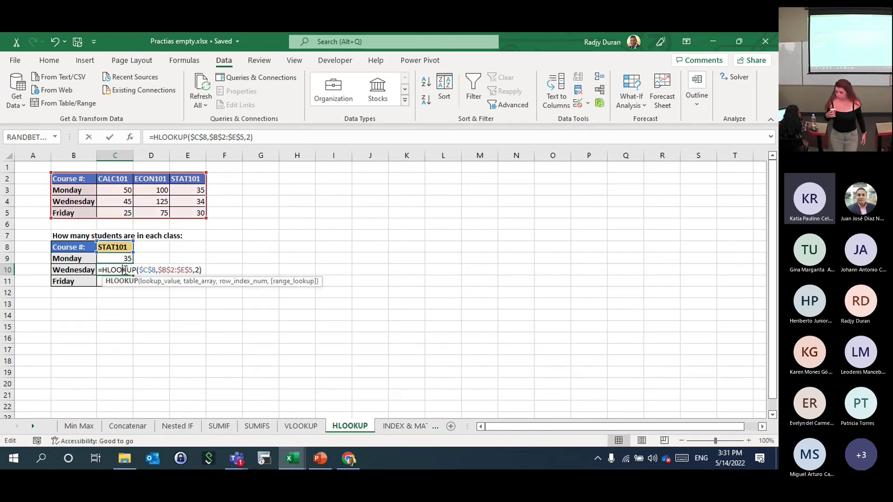
pyautogui.press('Escape')
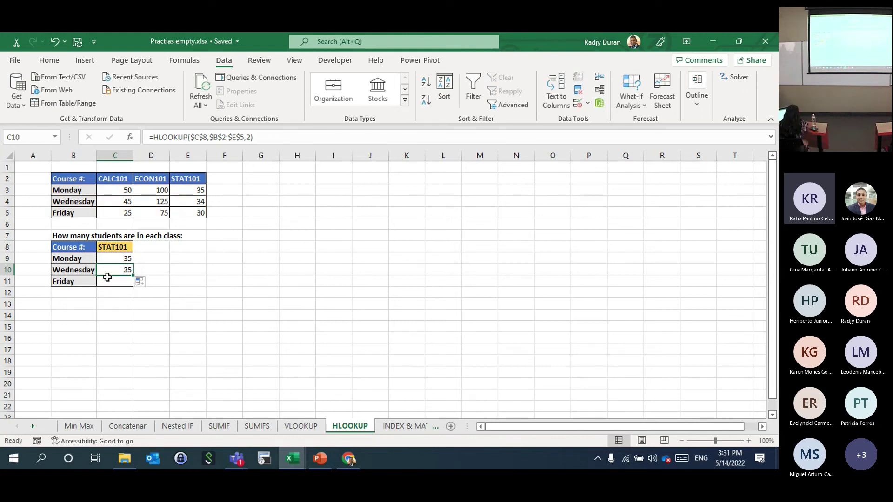
# - Set the row index of the Wednesday HLOOKUP formula in C10 to 3
pyautogui.doubleClick(117, 270)
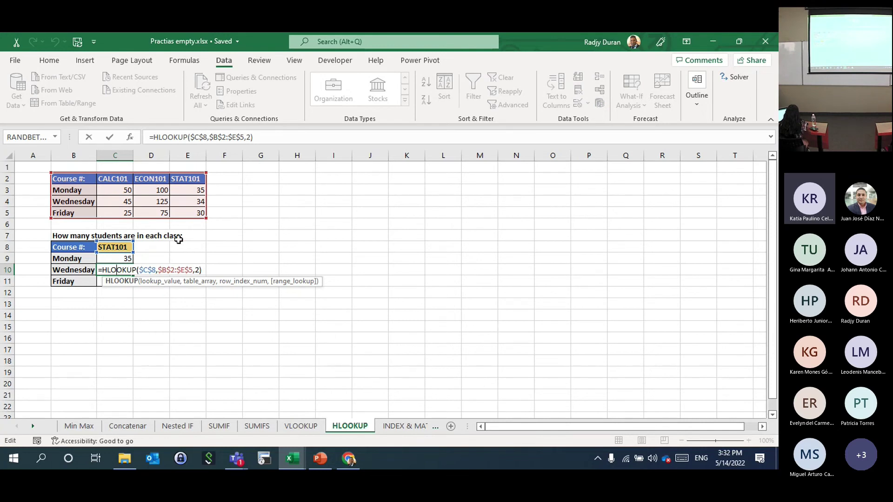
pyautogui.click(250, 138)
pyautogui.press('BackSpace')
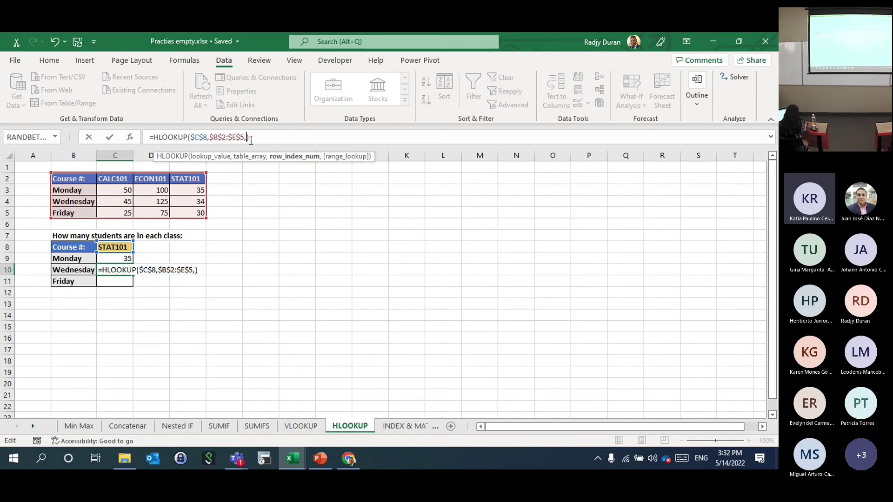
pyautogui.write('3')
pyautogui.press('Return')
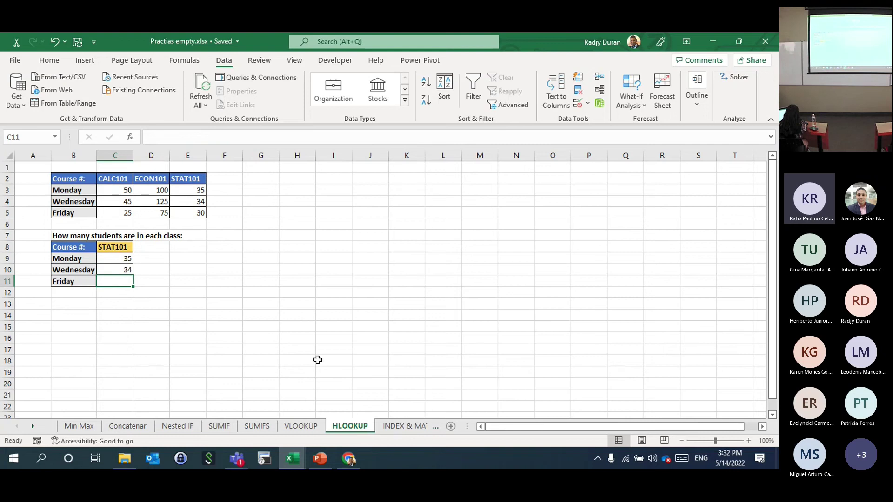
pyautogui.click(404, 426)
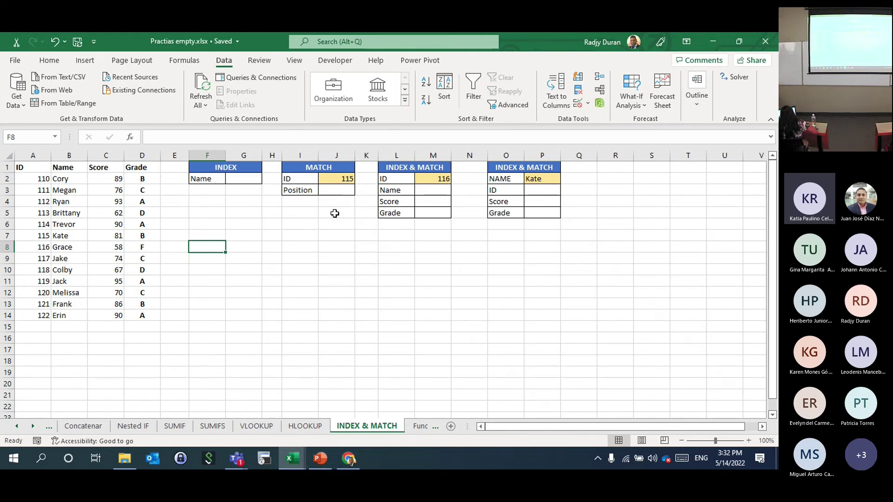
pyautogui.click(251, 179)
pyautogui.write('=in')
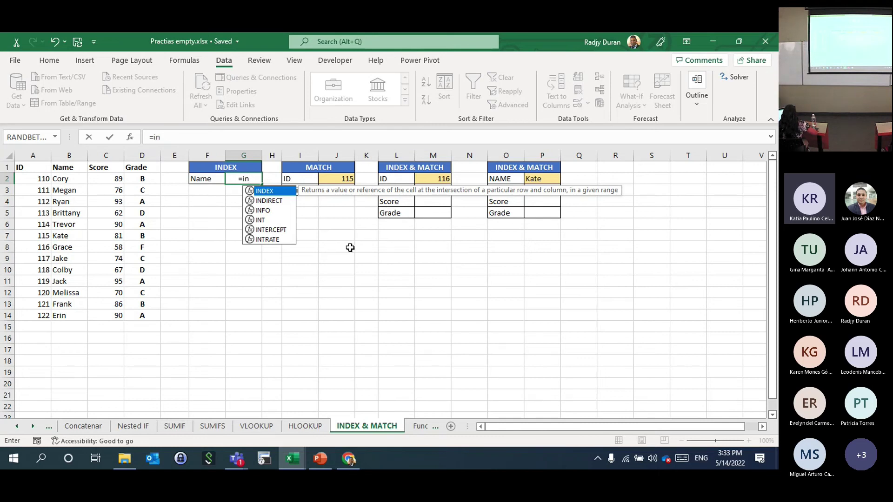
pyautogui.doubleClick(271, 192)
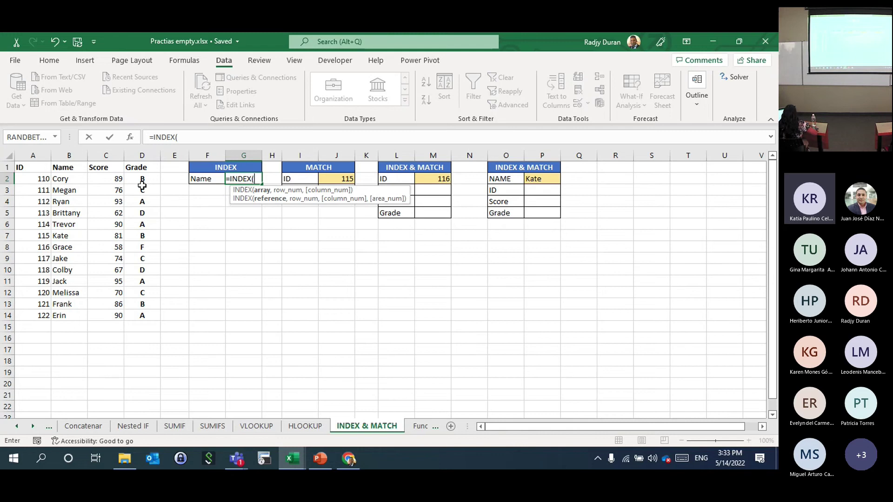
pyautogui.moveTo(42, 167); pyautogui.dragTo(144, 315)
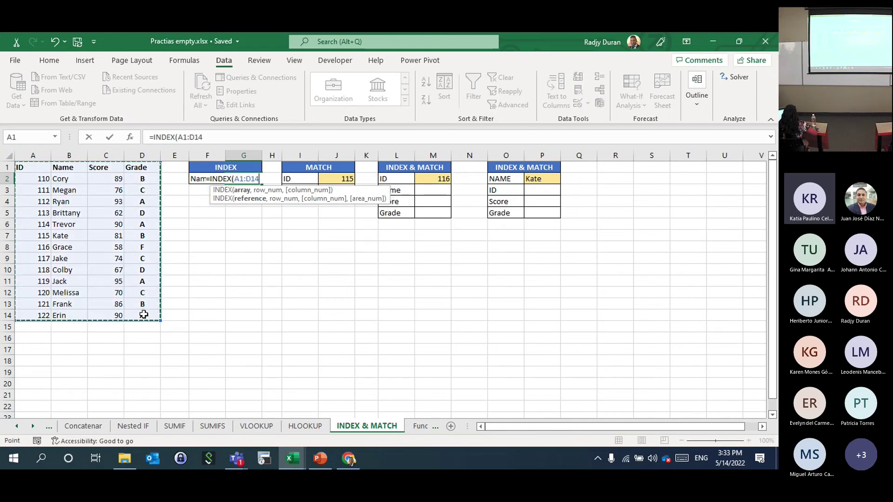
pyautogui.write(',')
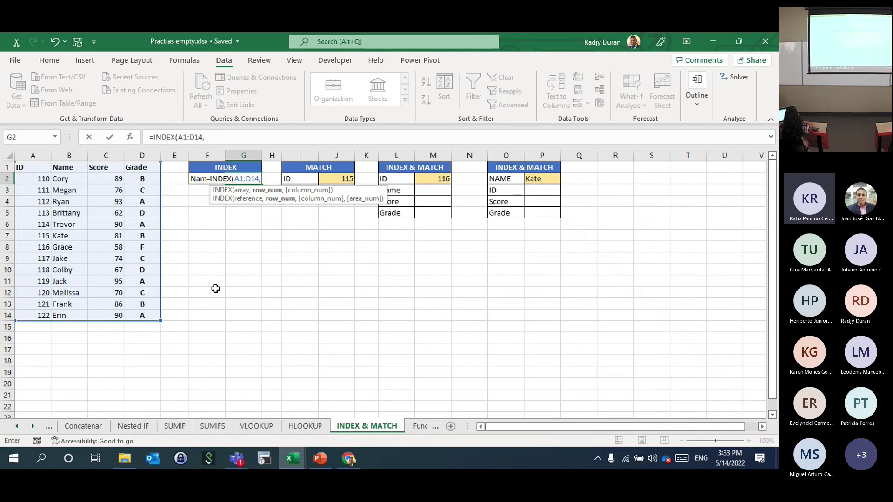
pyautogui.press('Escape')
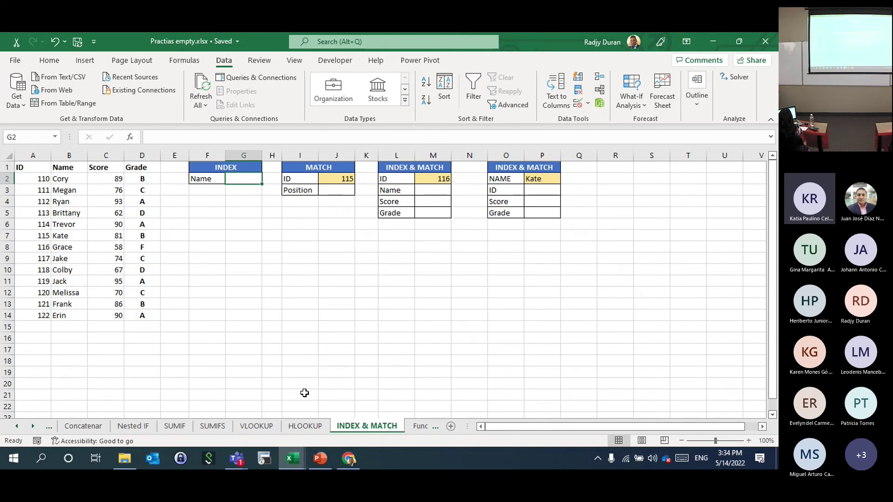
# - Open the Tabla Dinamicas2 sheet of the workbook
pyautogui.click(32, 427)
pyautogui.click(32, 426)
pyautogui.click(32, 426)
pyautogui.click(33, 426)
pyautogui.click(34, 427)
pyautogui.click(33, 427)
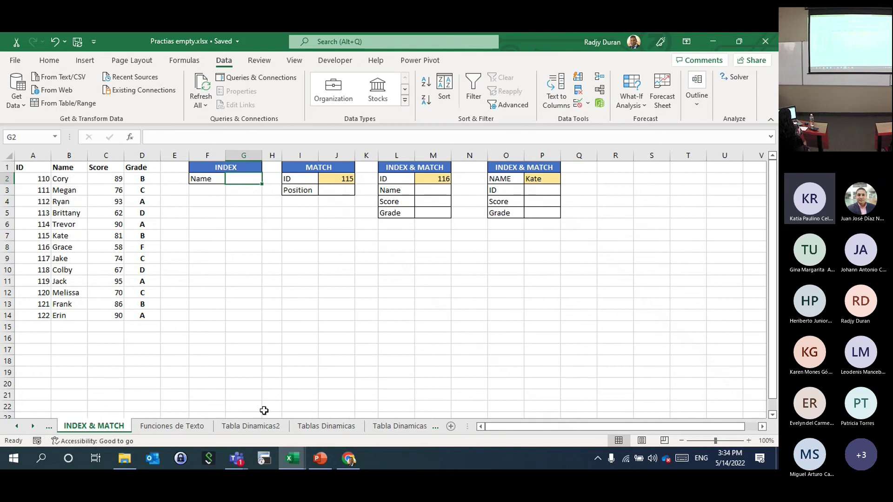
pyautogui.click(256, 426)
# - Insert a PivotTable from the sales data $A$1:$G$101, placed on the existing Tabla Dinamicas2 worksheet at I3
pyautogui.click(210, 245)
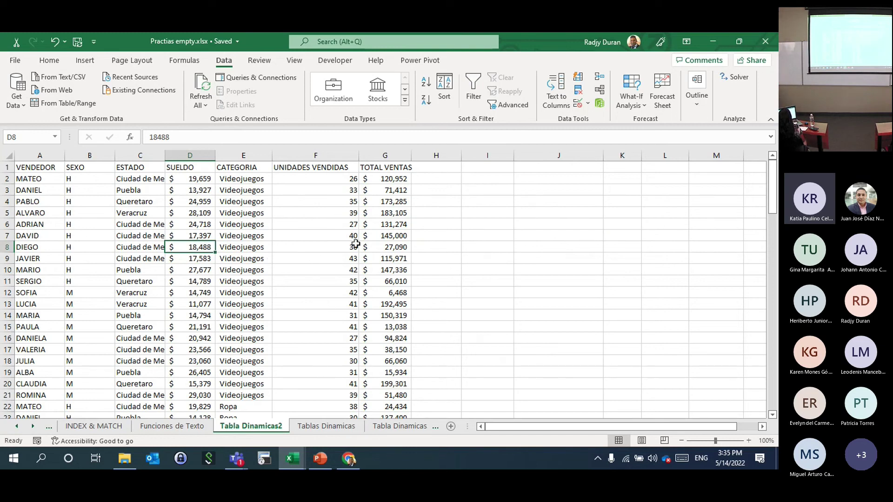
pyautogui.click(75, 66)
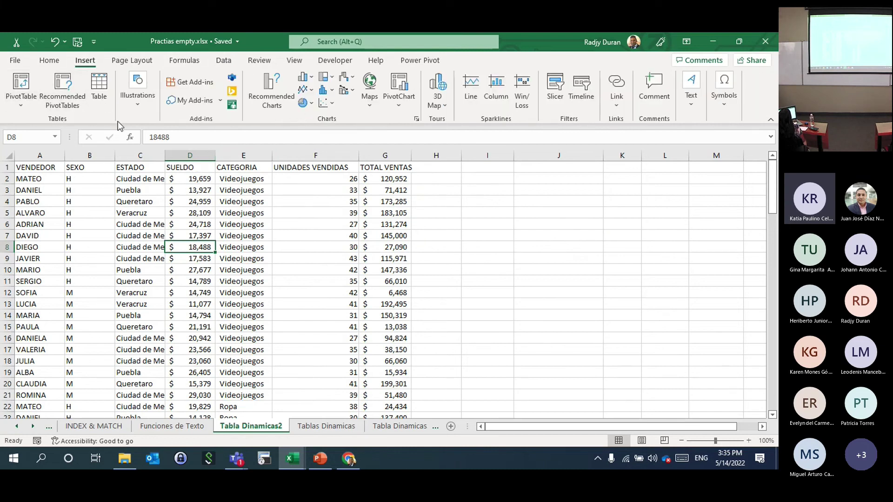
pyautogui.click(21, 83)
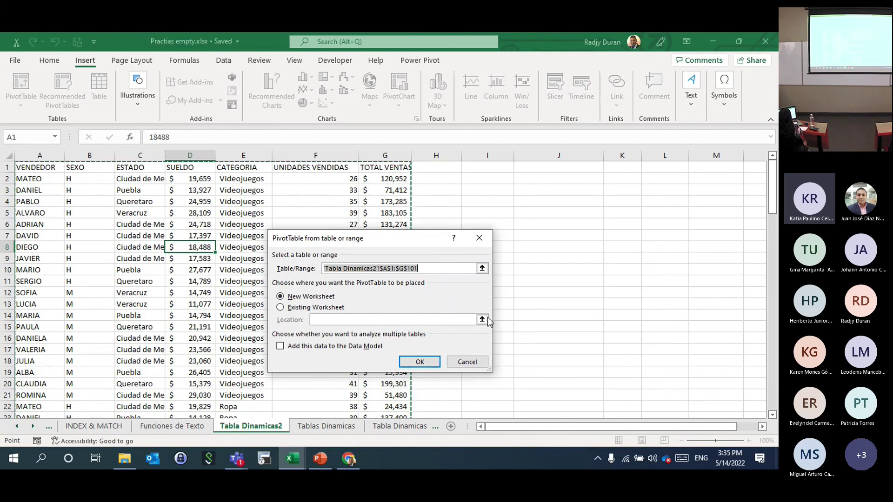
pyautogui.moveTo(417, 237); pyautogui.dragTo(323, 223)
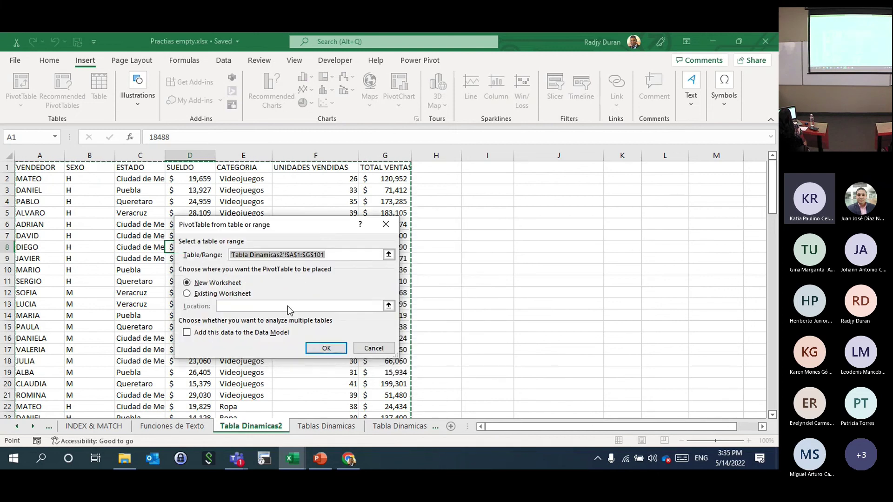
pyautogui.click(200, 294)
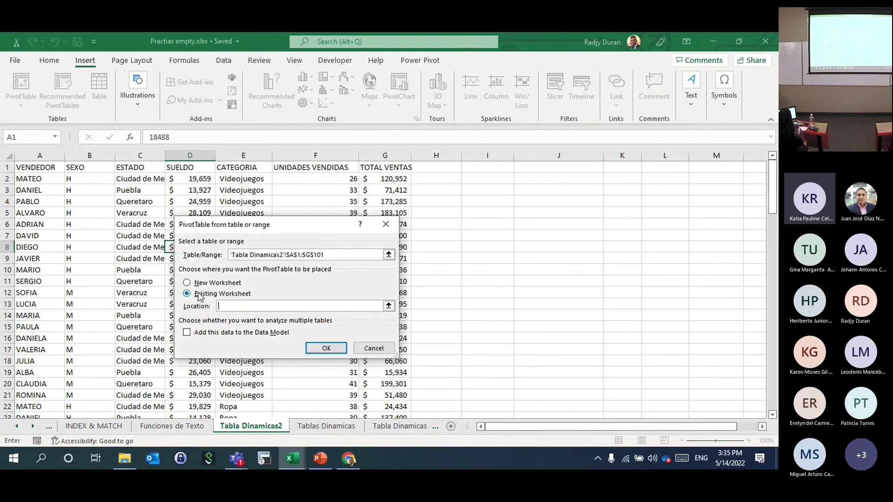
pyautogui.click(388, 305)
pyautogui.click(482, 185)
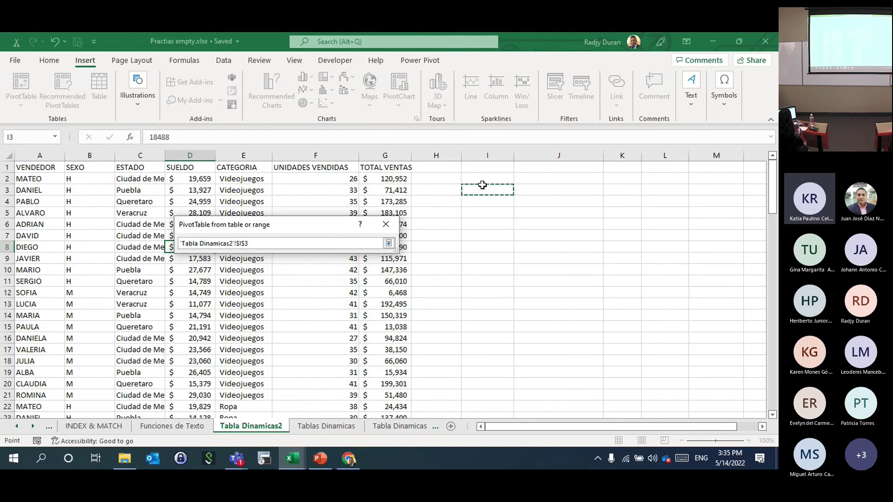
pyautogui.click(389, 244)
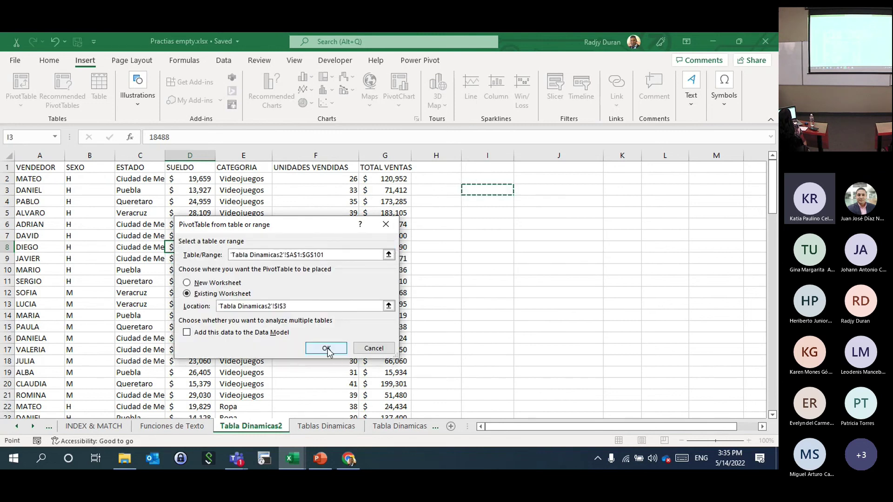
pyautogui.click(326, 349)
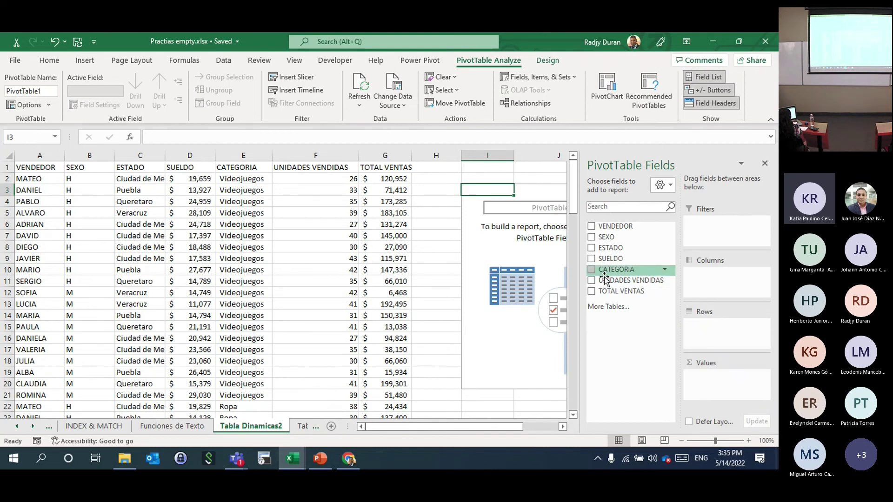
# - Add SEXO to the PivotTable's rows and TOTAL VENTAS as a sum to its values
pyautogui.moveTo(610, 240); pyautogui.dragTo(700, 336)
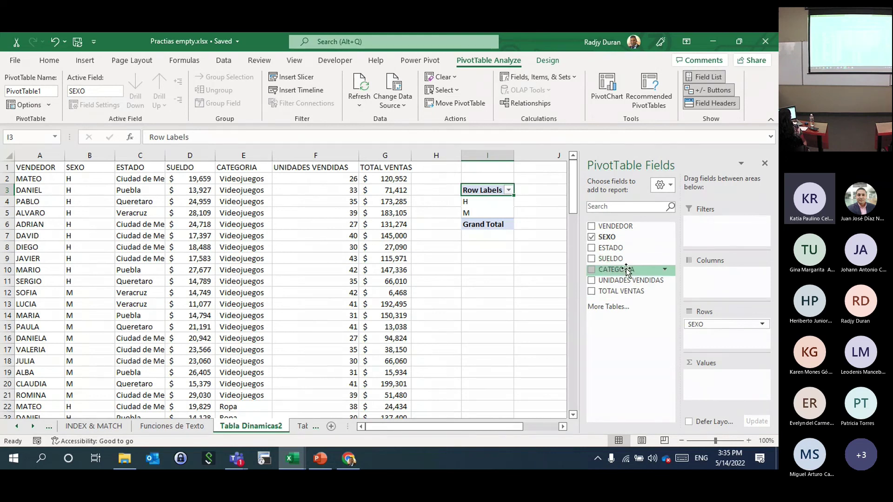
pyautogui.moveTo(626, 291); pyautogui.dragTo(709, 381)
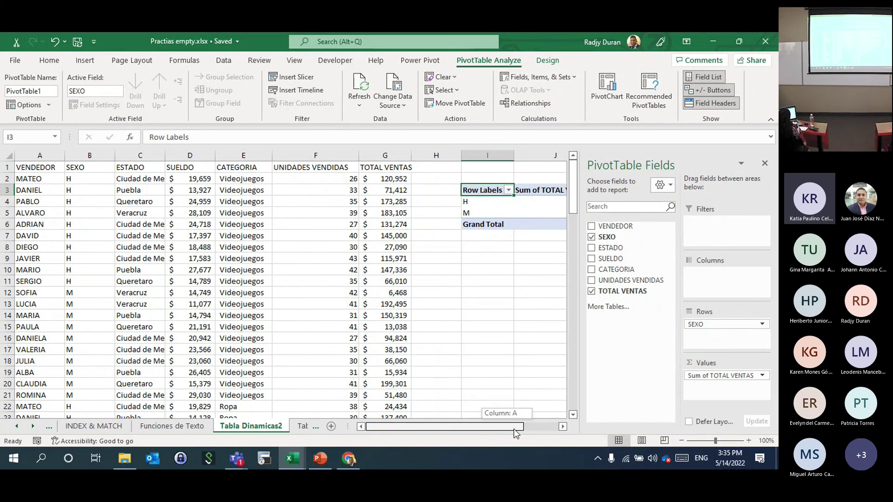
pyautogui.moveTo(509, 426); pyautogui.dragTo(545, 427)
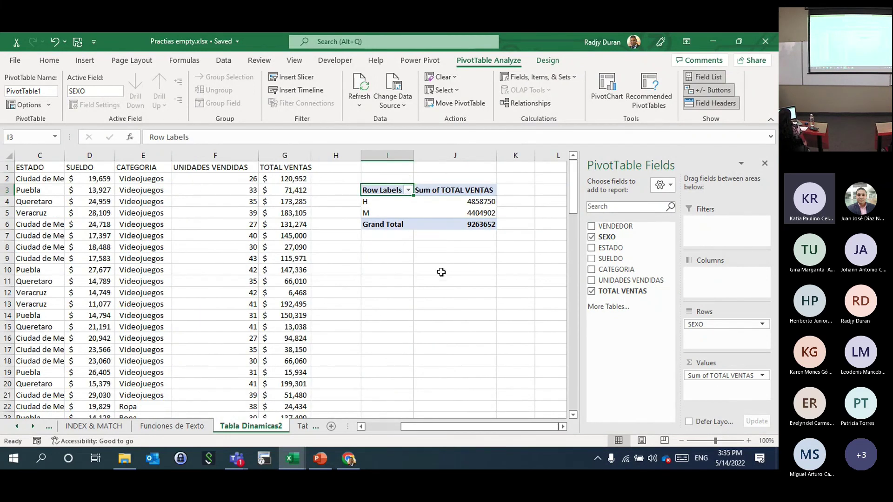
# - Format the Sum of TOTAL VENTAS values in the PivotTable by sex as Currency with 2 decimal places and the $ symbol
pyautogui.click(456, 212)
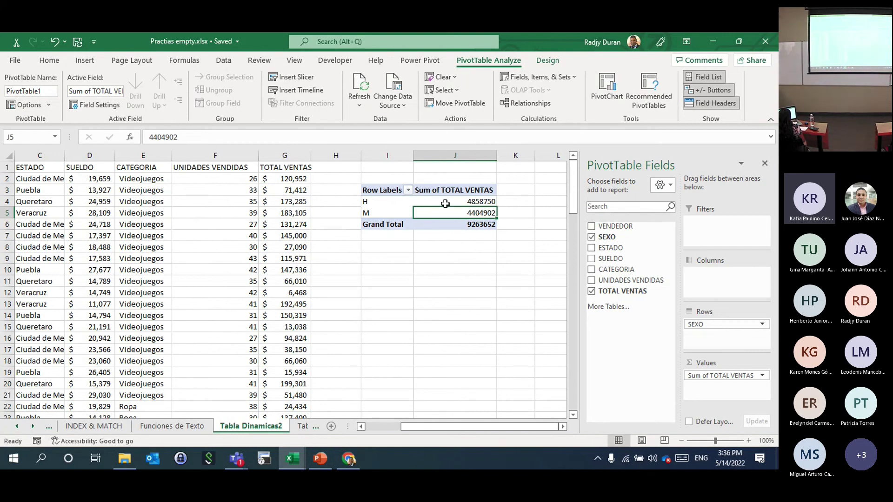
pyautogui.click(444, 203)
pyautogui.rightClick(445, 207)
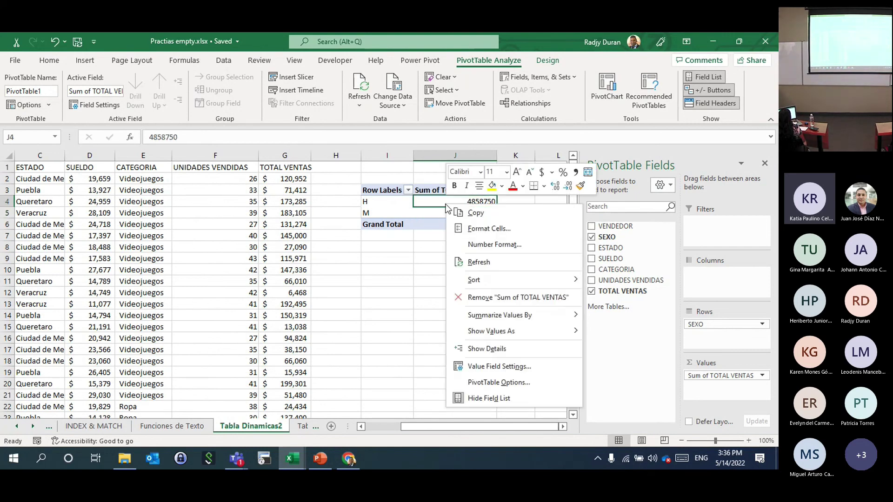
pyautogui.click(507, 368)
pyautogui.moveTo(476, 271); pyautogui.dragTo(362, 243)
pyautogui.click(381, 290)
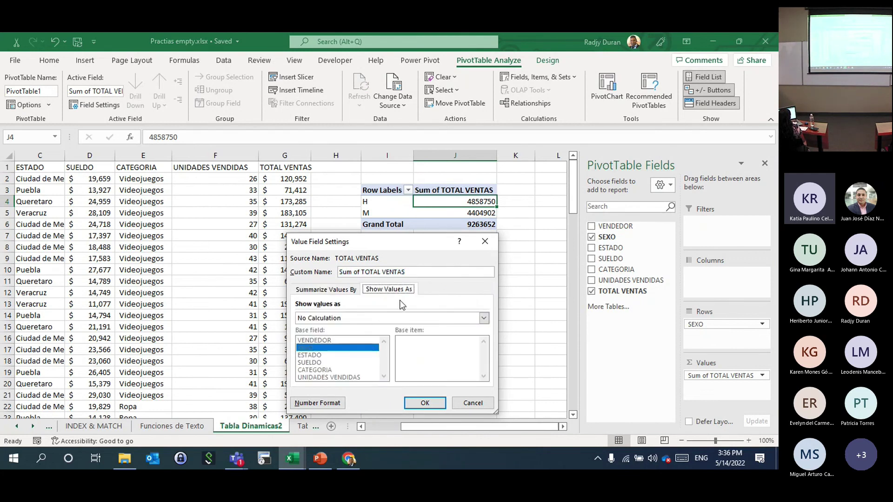
pyautogui.click(317, 403)
pyautogui.click(380, 234)
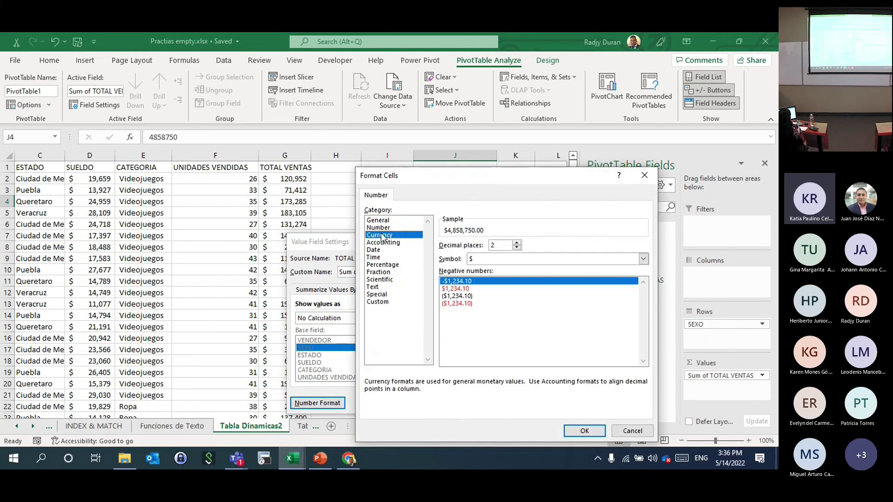
pyautogui.click(584, 431)
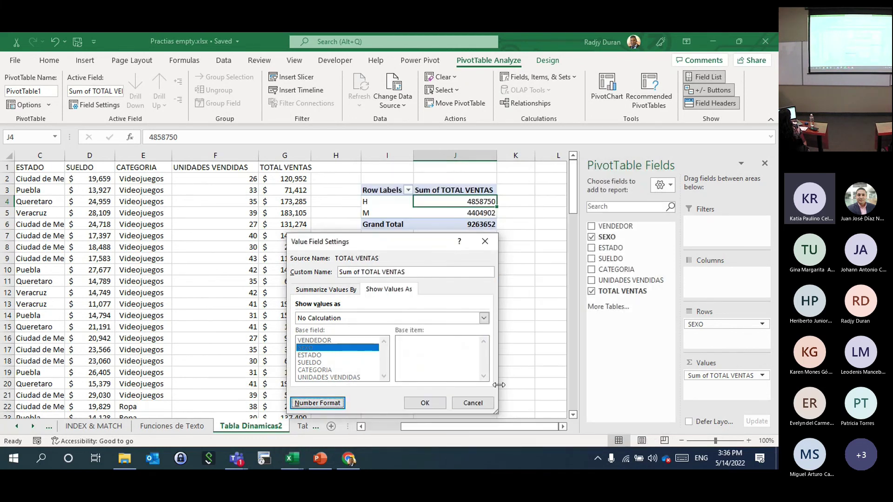
pyautogui.click(435, 402)
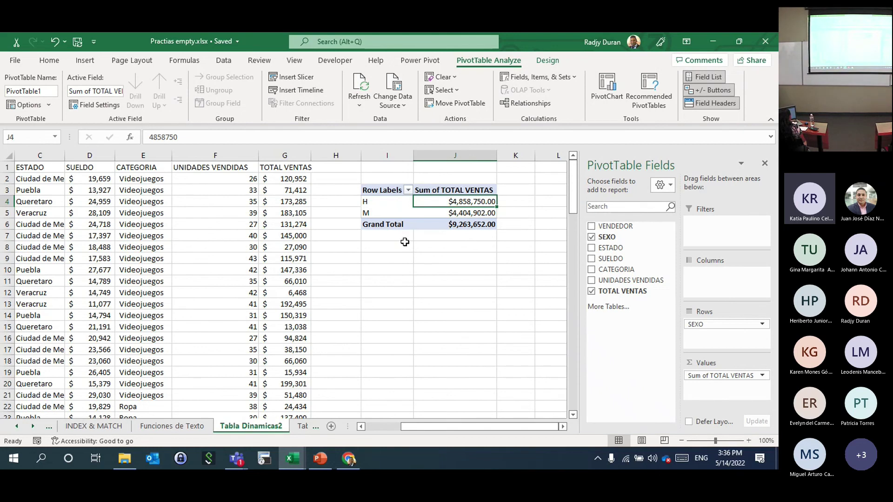
# - Insert a second PivotTable from the sales data $A$1:$G$101, placed on the existing Tabla Dinamicas2 worksheet at I10
pyautogui.click(202, 233)
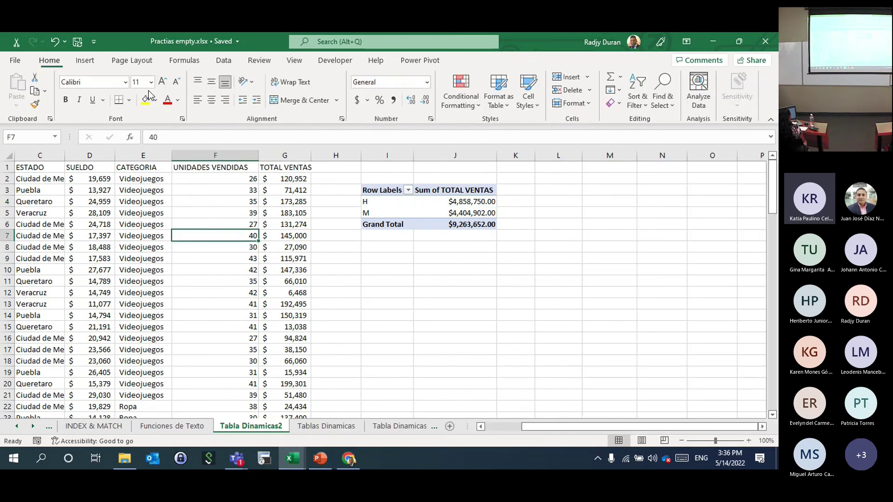
pyautogui.click(93, 60)
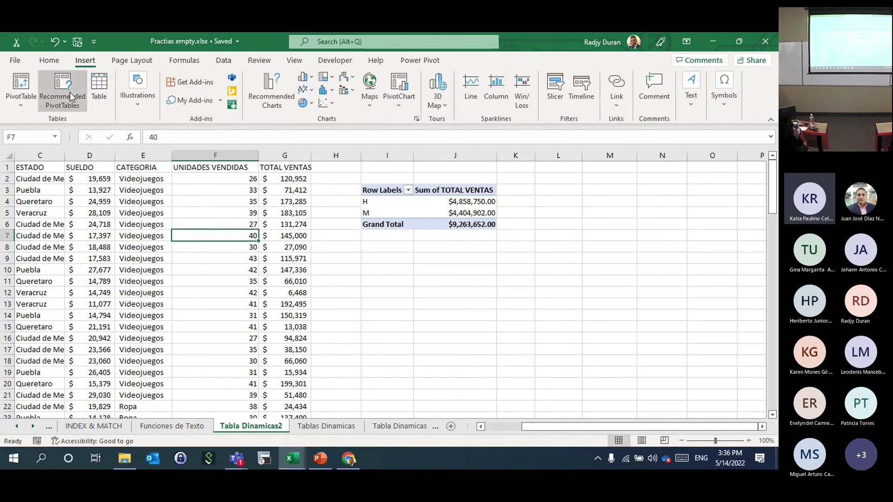
pyautogui.click(21, 98)
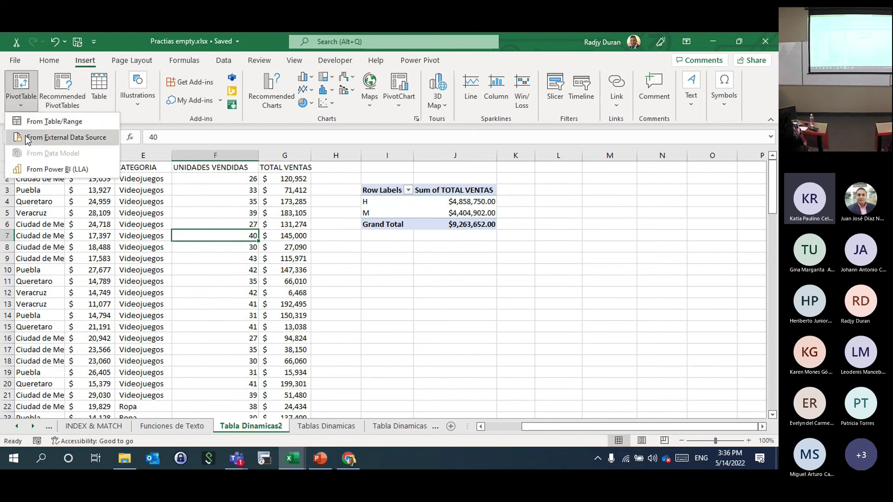
pyautogui.click(28, 122)
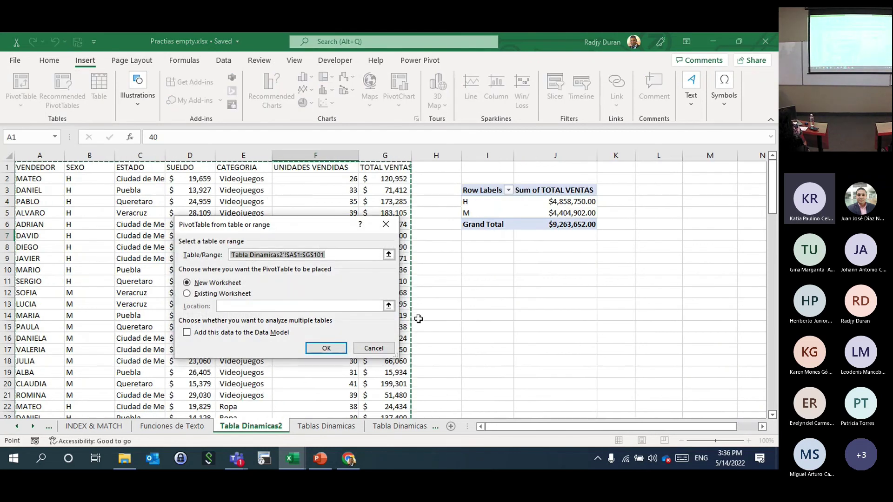
pyautogui.click(246, 294)
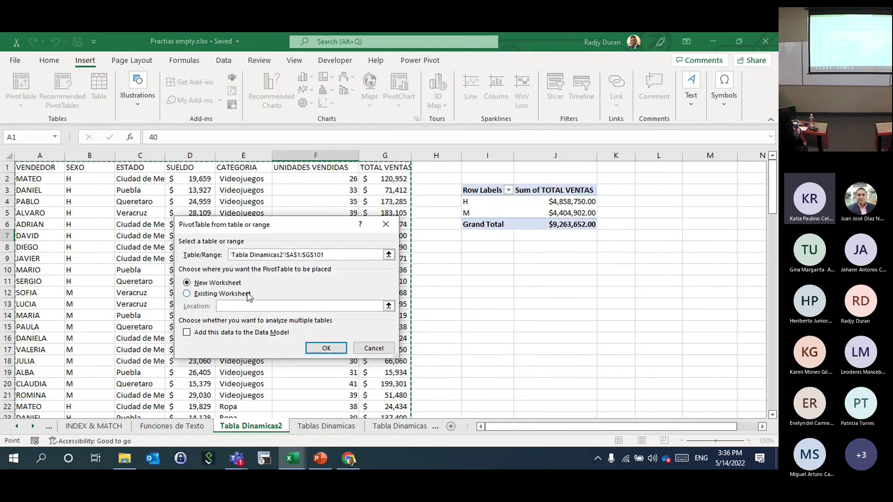
pyautogui.click(390, 308)
pyautogui.click(477, 270)
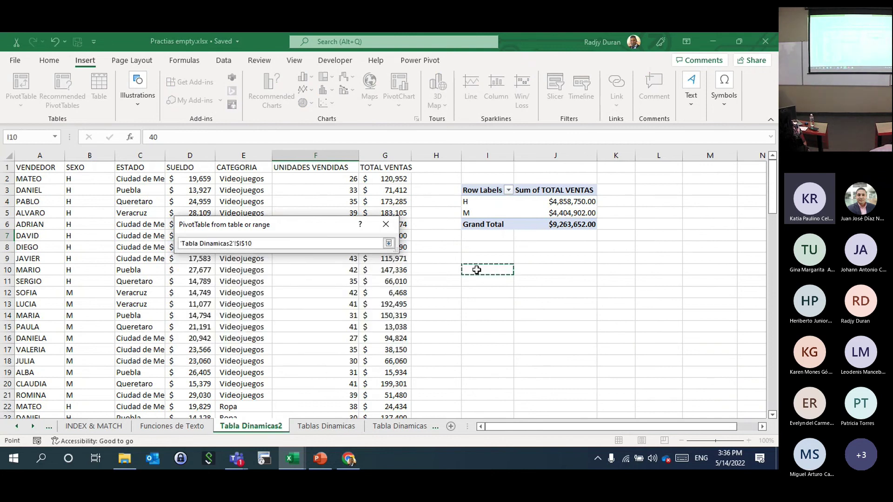
pyautogui.click(388, 243)
pyautogui.click(326, 348)
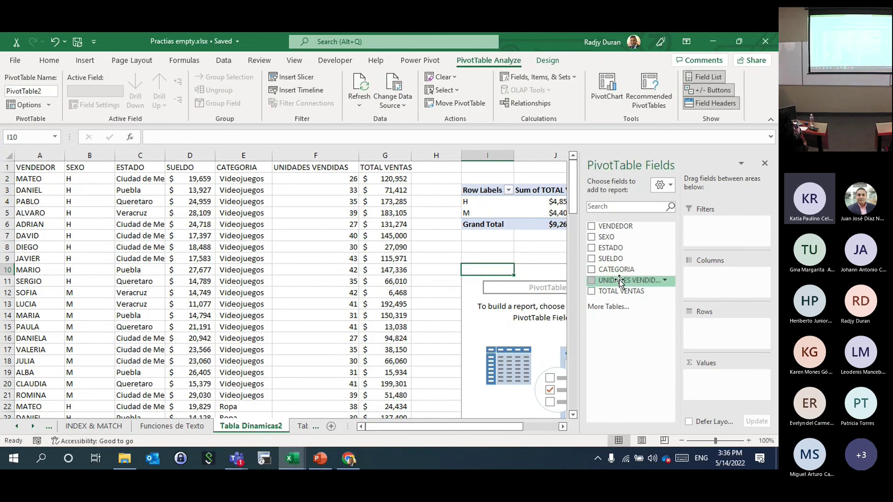
# - Add CATEGORIA to the second PivotTable's rows and TOTAL VENTAS as a sum to its values
pyautogui.moveTo(612, 275); pyautogui.dragTo(689, 327)
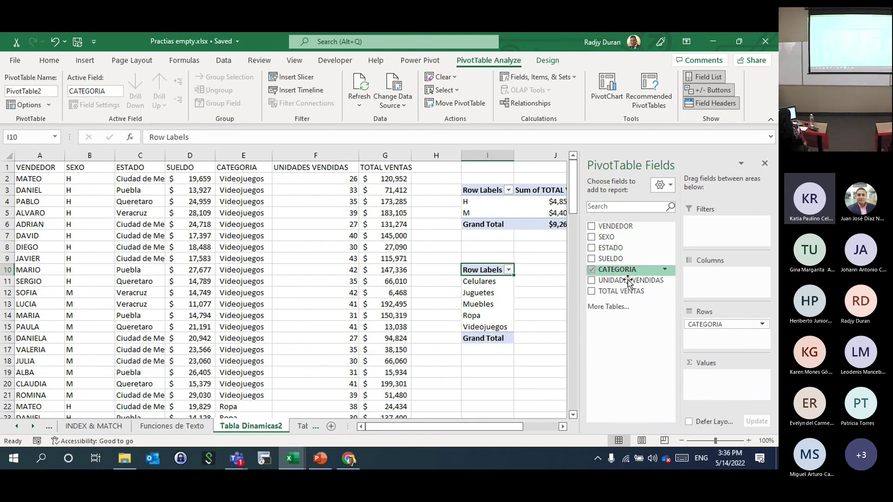
pyautogui.moveTo(626, 292); pyautogui.dragTo(708, 382)
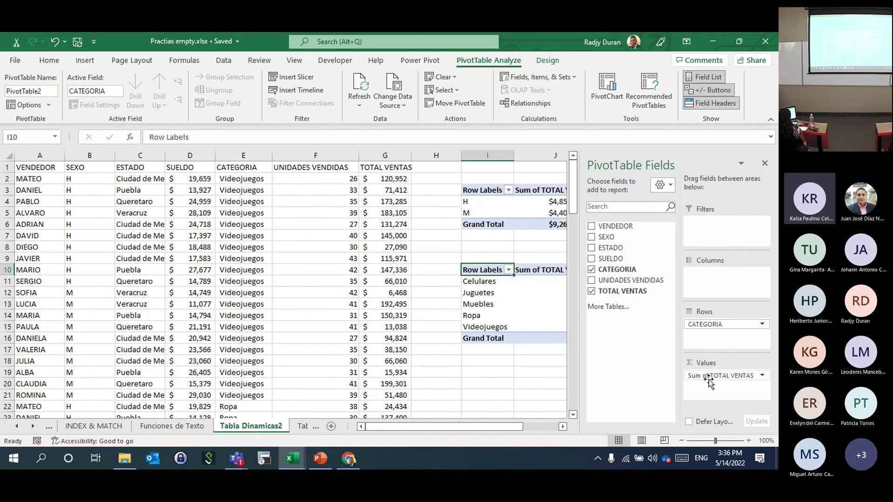
pyautogui.moveTo(452, 425); pyautogui.dragTo(508, 433)
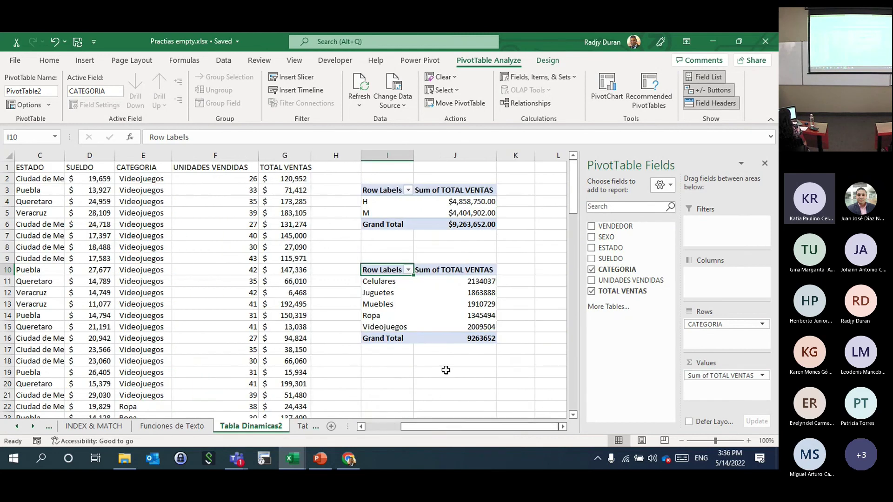
pyautogui.click(408, 270)
pyautogui.click(507, 245)
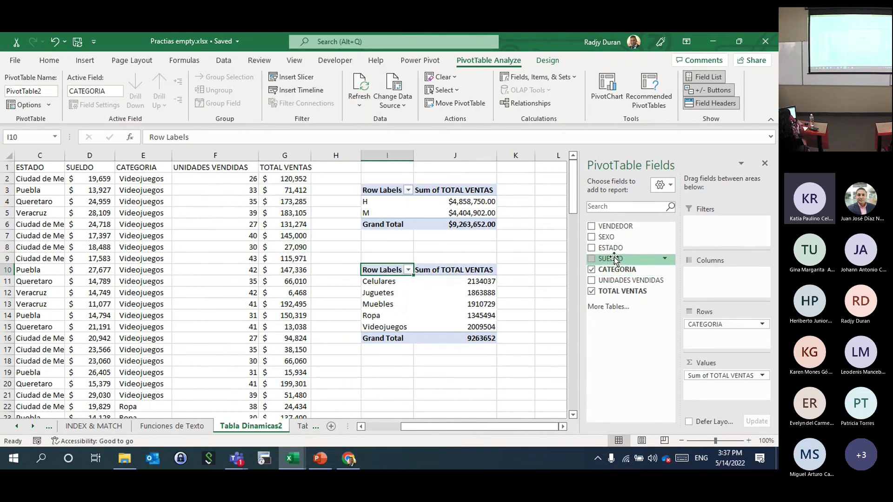
# - Add SEXO as a report filter to the category PivotTable and check its filter options, keeping (All)
pyautogui.moveTo(607, 237); pyautogui.dragTo(689, 237)
pyautogui.click(491, 248)
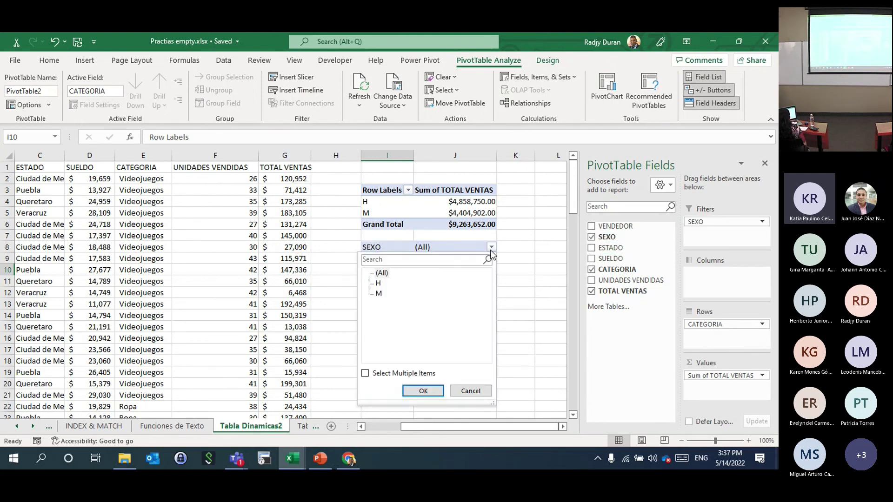
pyautogui.click(524, 274)
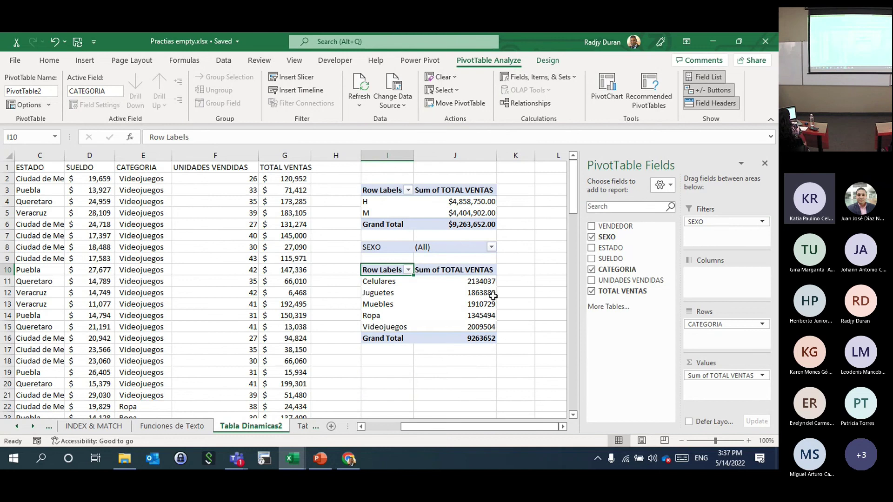
# - Insert a SEXO slicer for the category PivotTable and place it beside the PivotTables, over columns L to N
pyautogui.click(467, 301)
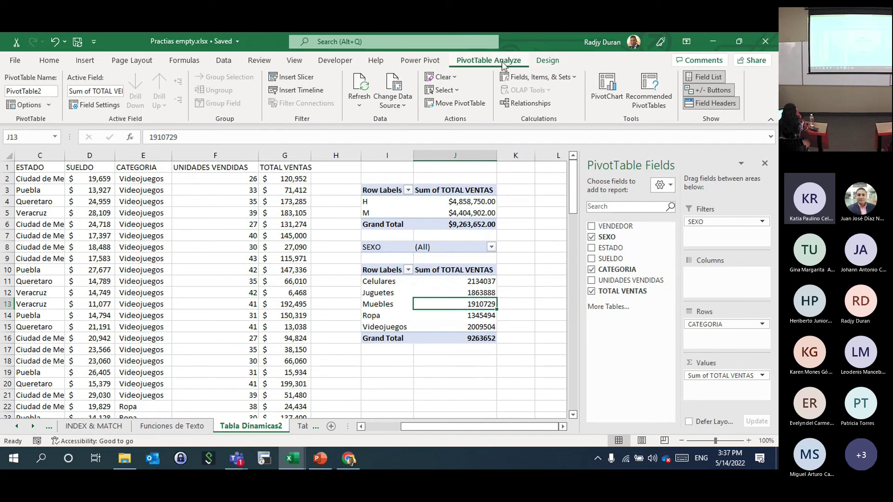
pyautogui.click(547, 61)
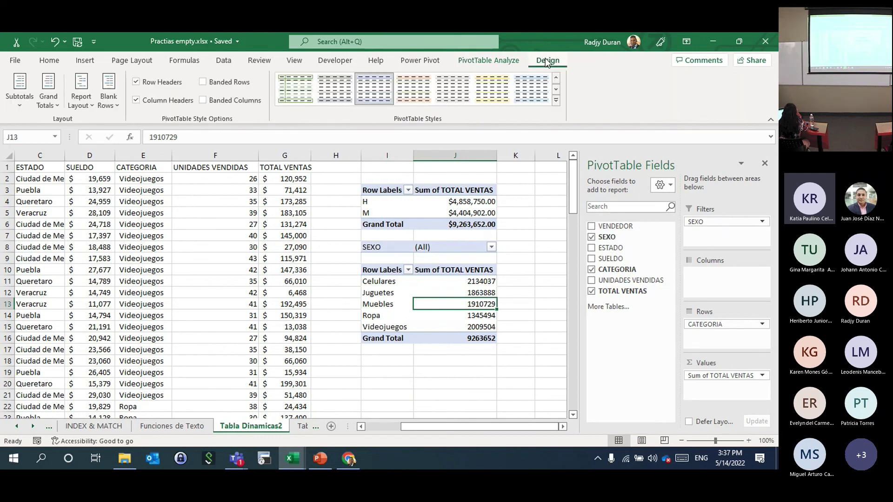
pyautogui.click(487, 61)
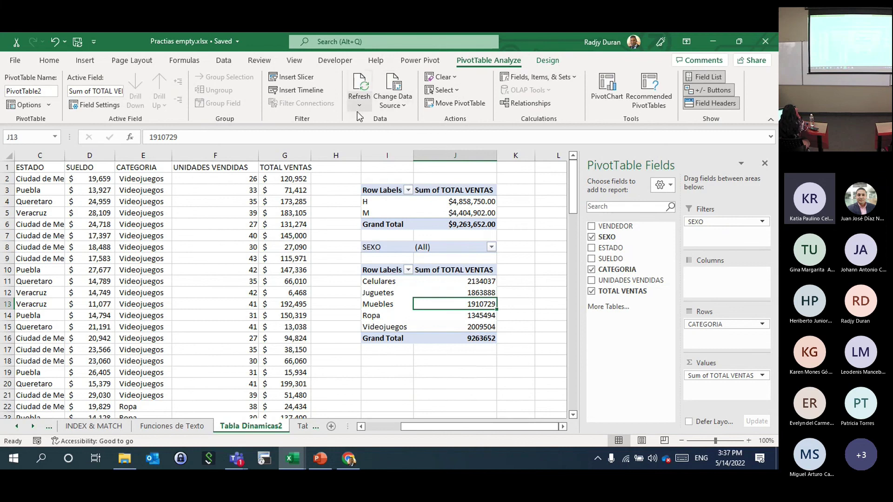
pyautogui.click(292, 77)
pyautogui.moveTo(274, 166); pyautogui.dragTo(173, 160)
pyautogui.click(139, 203)
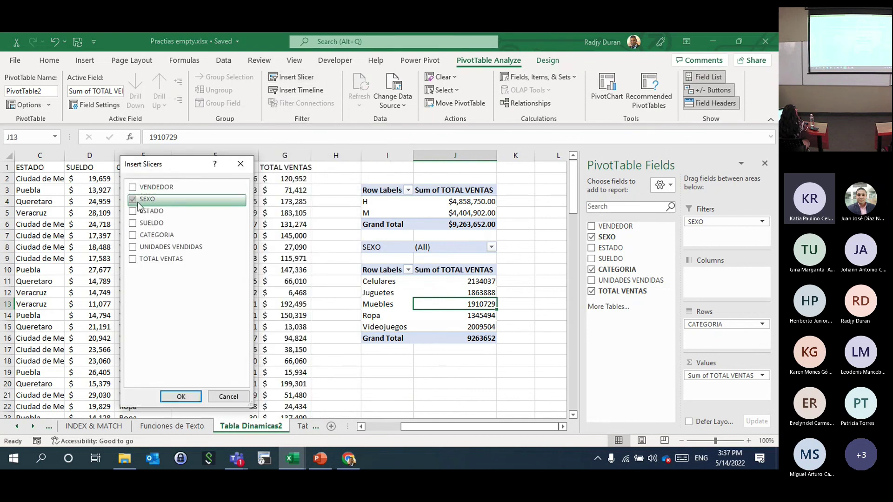
pyautogui.click(177, 395)
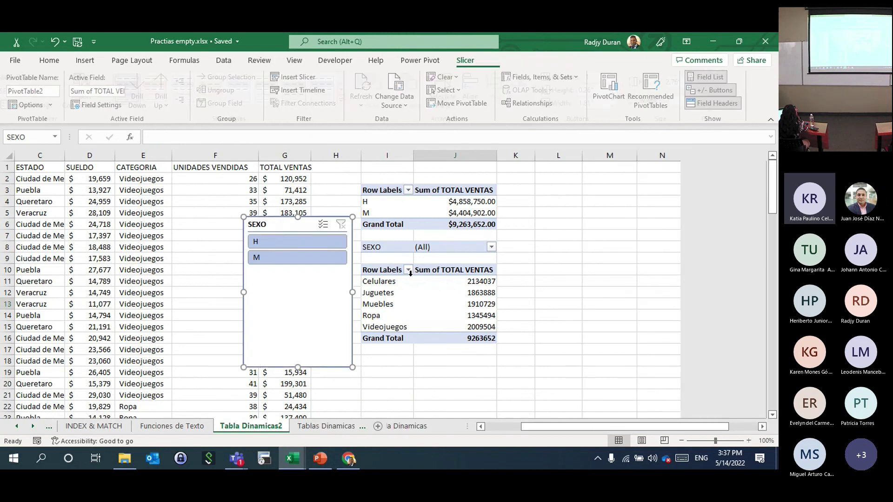
pyautogui.moveTo(296, 228); pyautogui.dragTo(602, 199)
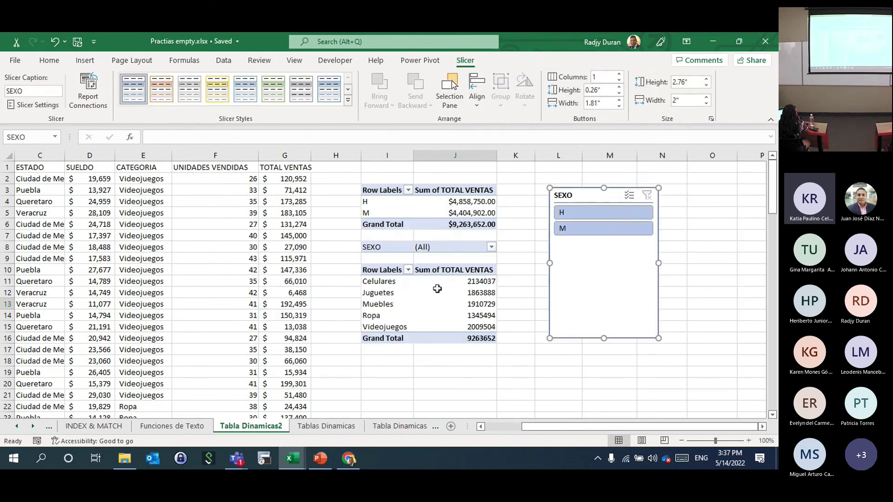
# - Filter the category PivotTable with the SEXO slicer, first by H and finally by M
pyautogui.click(585, 213)
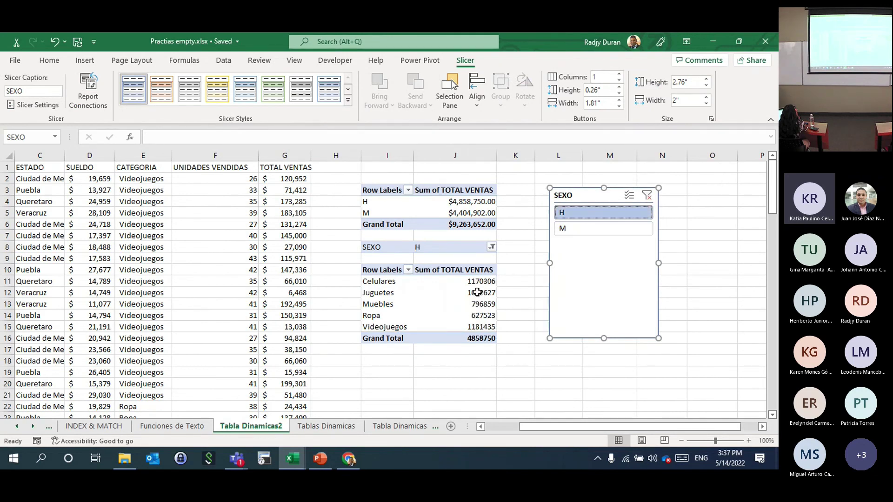
pyautogui.moveTo(480, 306)
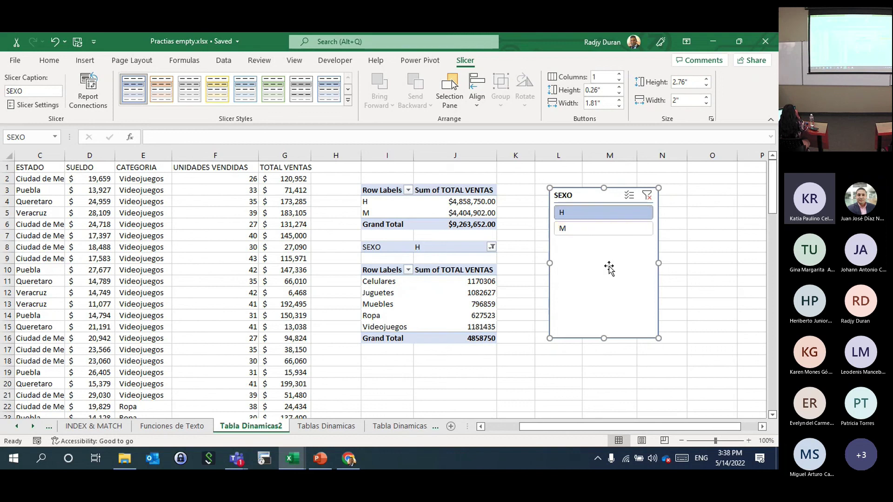
pyautogui.click(597, 229)
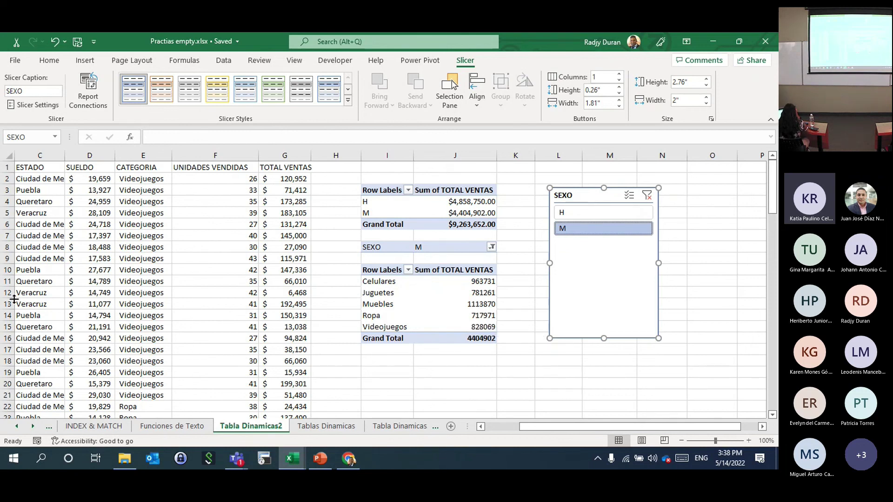
# - Open the recommended workbook GPON CLIENTS.xlsm
pyautogui.click(14, 61)
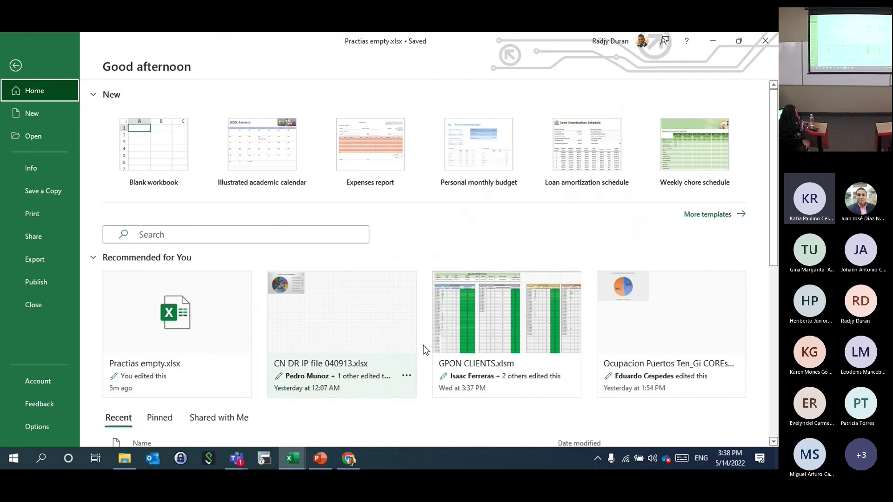
pyautogui.scroll(-3, 548, 251)
pyautogui.click(550, 251)
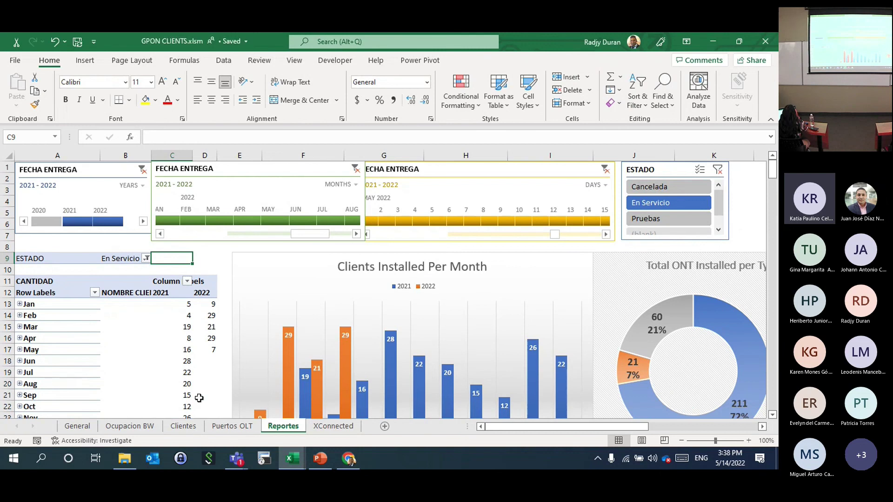
# - Examine the Clientes and Puertos OLT data sheets and the Reportes dashboard with its timelines, slicer and charts
pyautogui.click(182, 425)
pyautogui.scroll(14, 249, 275)
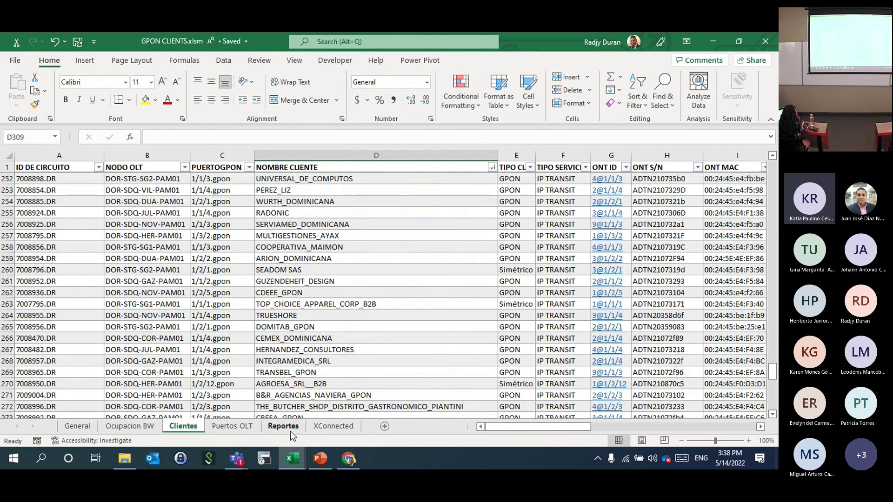
pyautogui.click(290, 431)
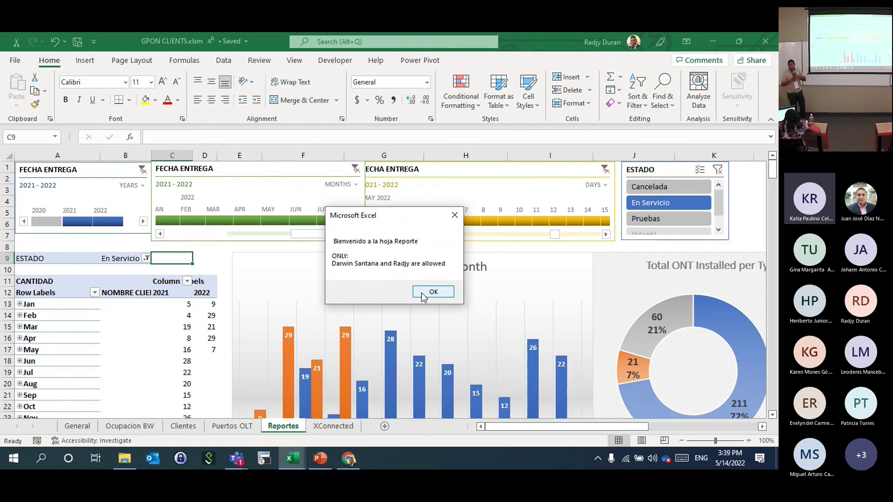
pyautogui.click(422, 294)
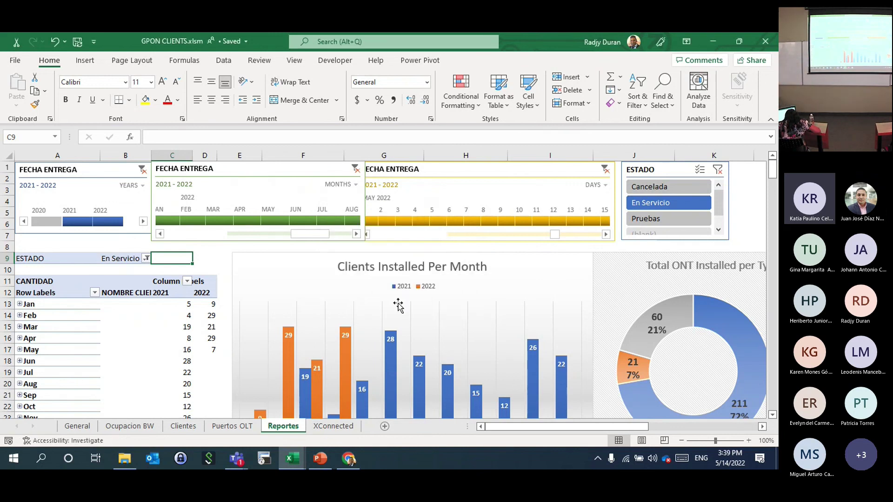
pyautogui.click(240, 427)
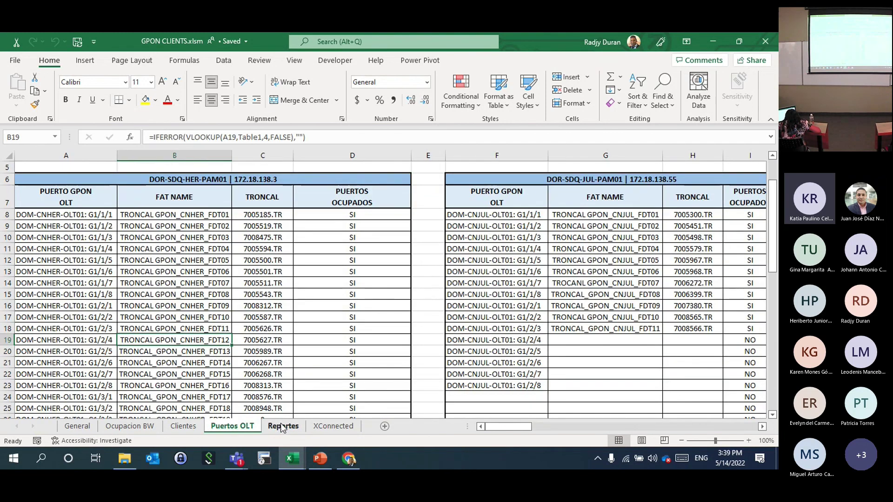
pyautogui.click(282, 426)
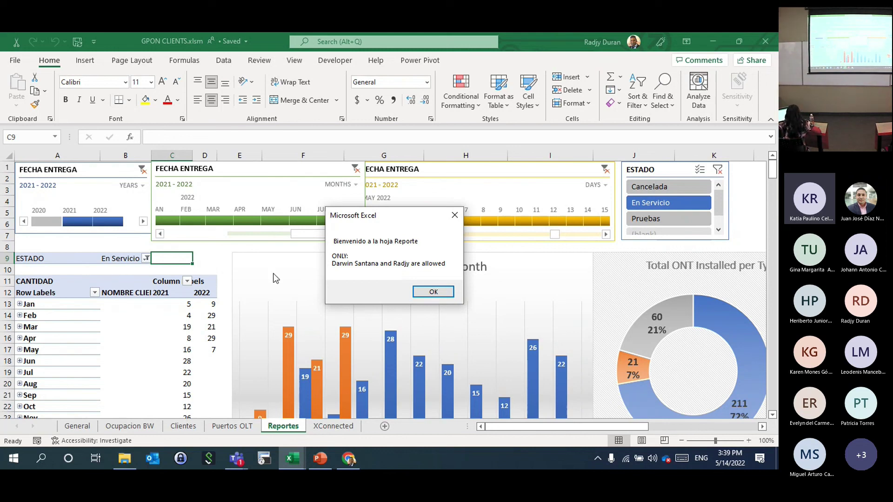
# - Dismiss the welcome message on the Reportes sheet and refresh the PivotTable of clients by month
pyautogui.click(432, 291)
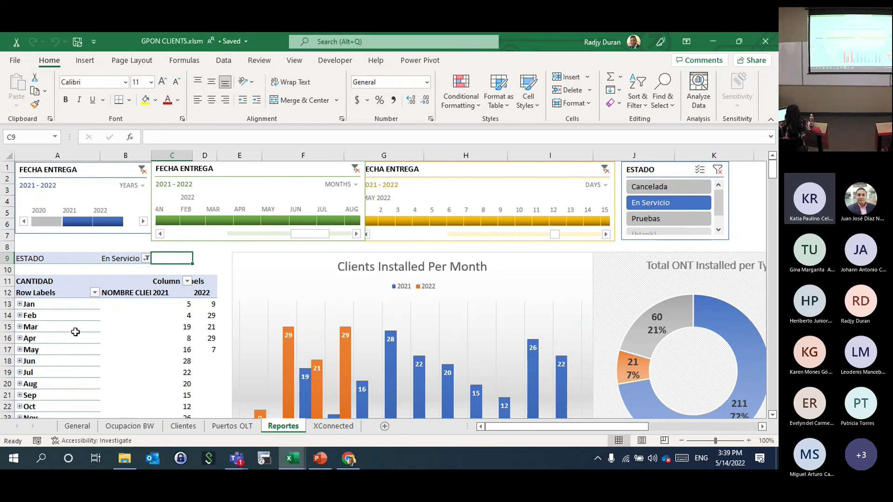
pyautogui.click(74, 328)
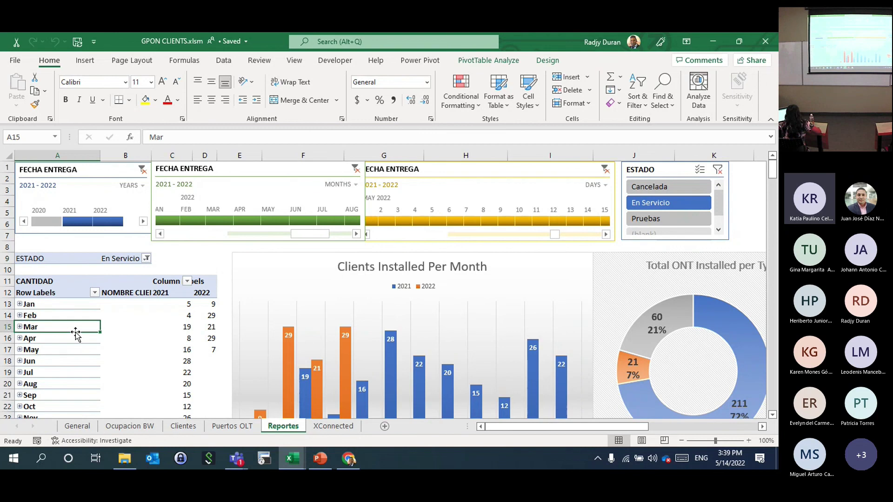
pyautogui.click(497, 62)
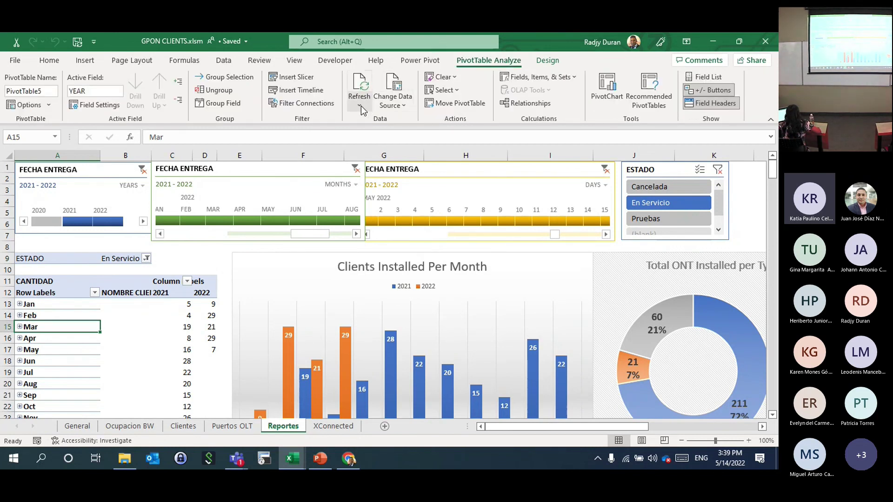
pyautogui.click(361, 85)
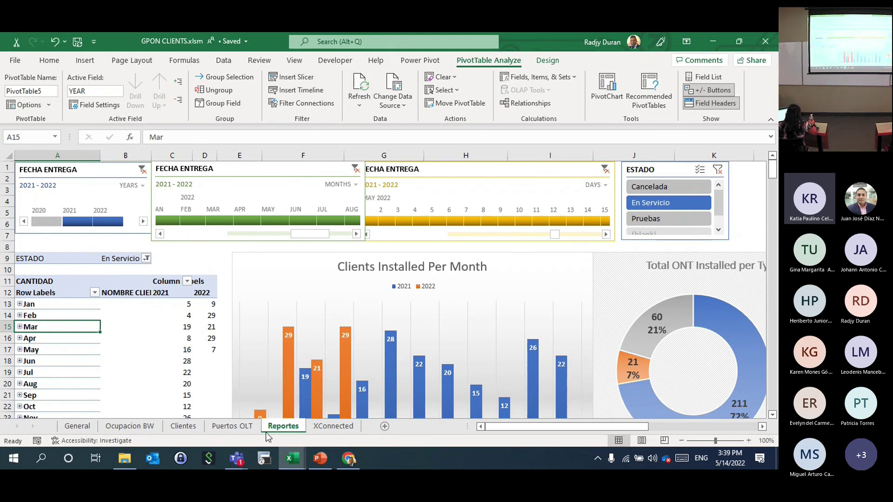
# - Leave the Reportes sheet and reopen it, dismissing its welcome message, to view the Clients Installed Per Month chart
pyautogui.hotkey('ctrl', 'pageup')
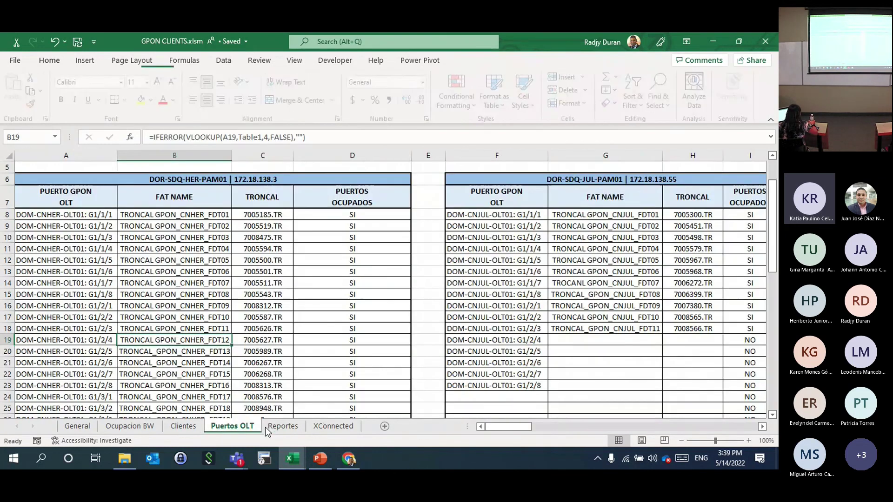
pyautogui.click(283, 426)
pyautogui.click(433, 291)
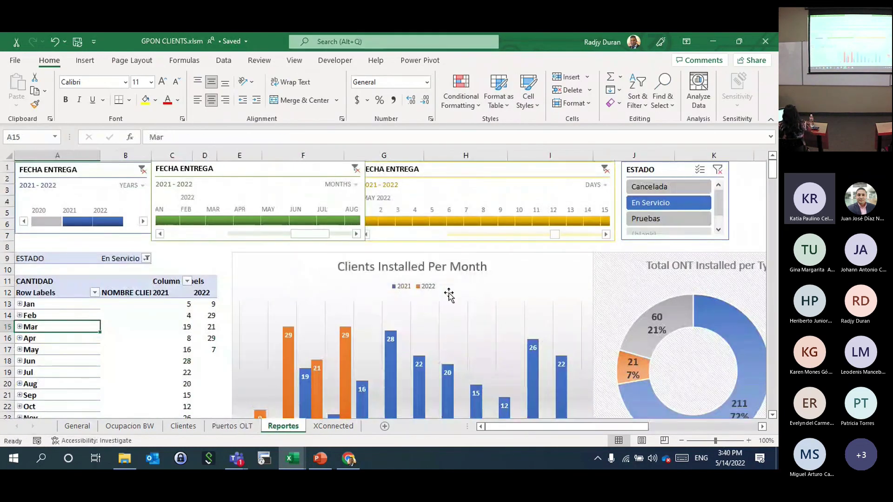
pyautogui.scroll(-2, 439, 300)
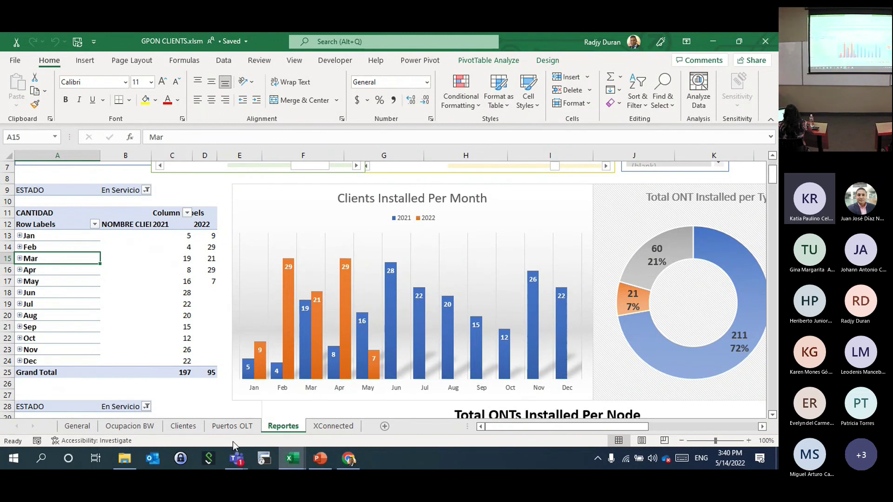
# - Set the ESTADO of the last client record, row 306 on the Clientes sheet, to Cancelada
pyautogui.click(188, 431)
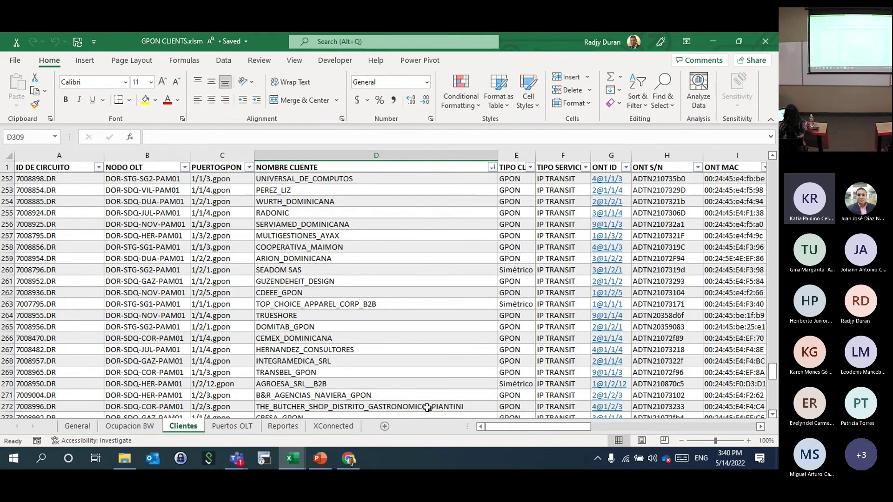
pyautogui.scroll(-10, 489, 403)
pyautogui.scroll(20, 488, 403)
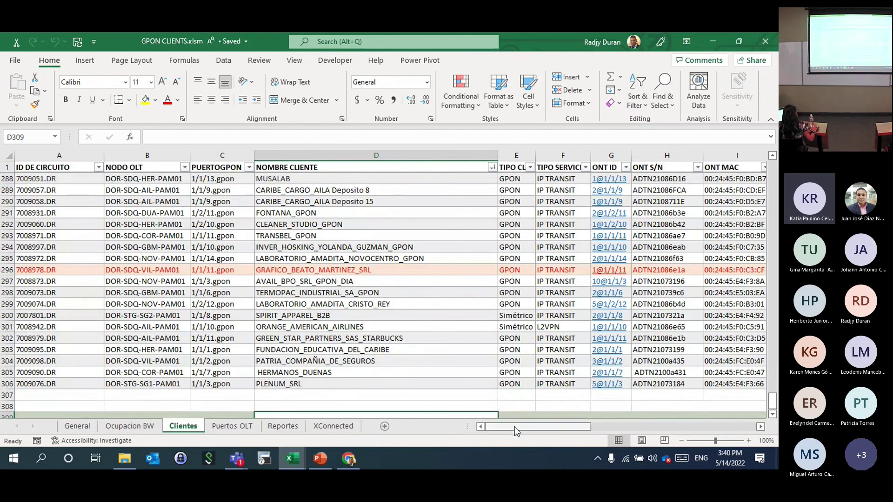
pyautogui.moveTo(516, 431); pyautogui.dragTo(623, 432)
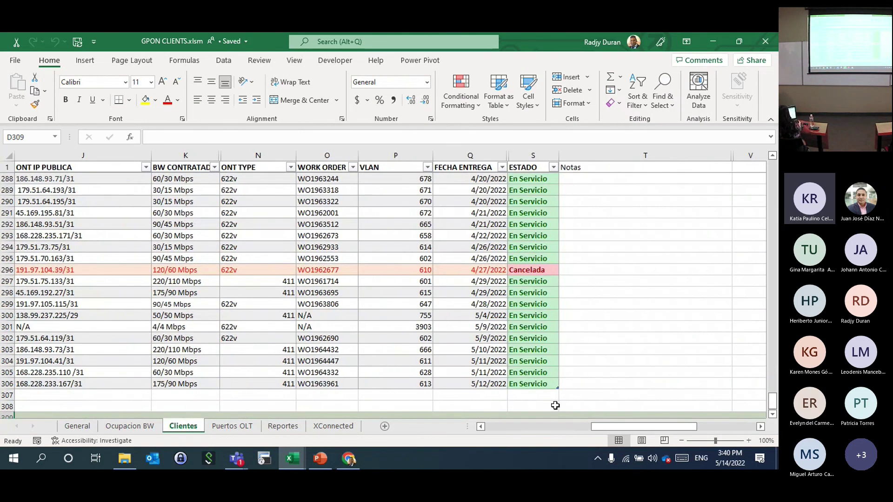
pyautogui.click(535, 384)
pyautogui.click(564, 384)
pyautogui.press('Escape')
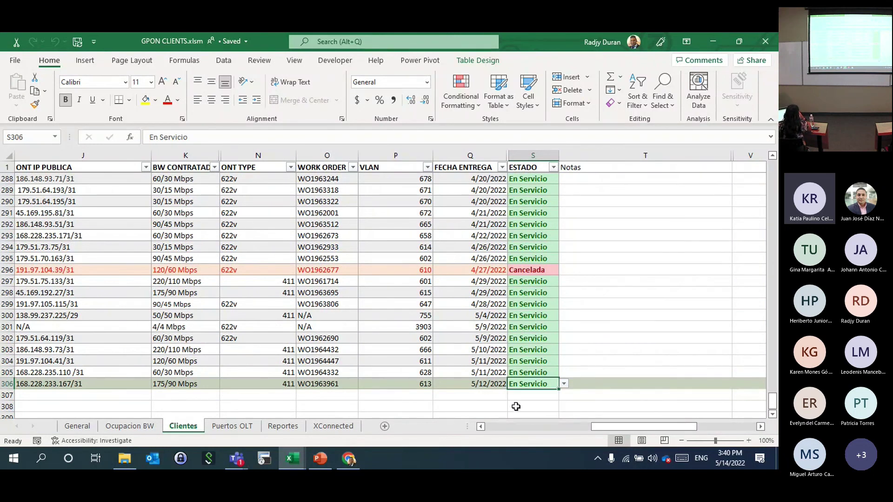
pyautogui.click(564, 383)
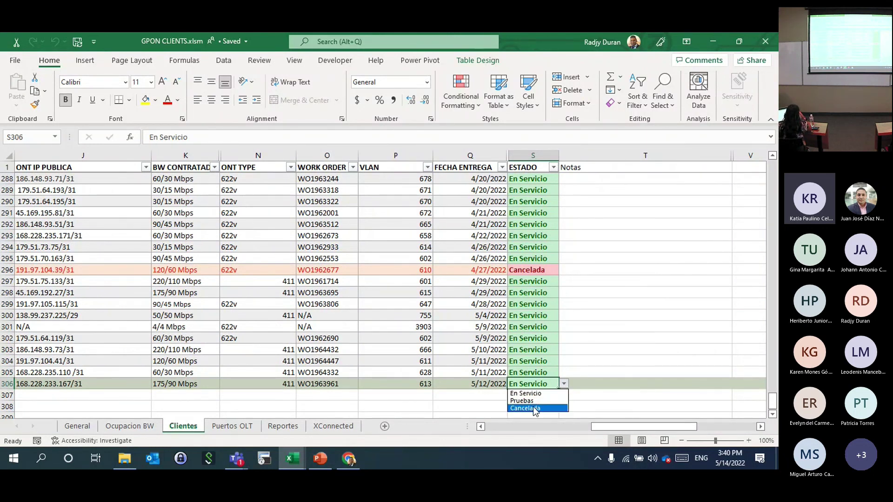
pyautogui.click(535, 408)
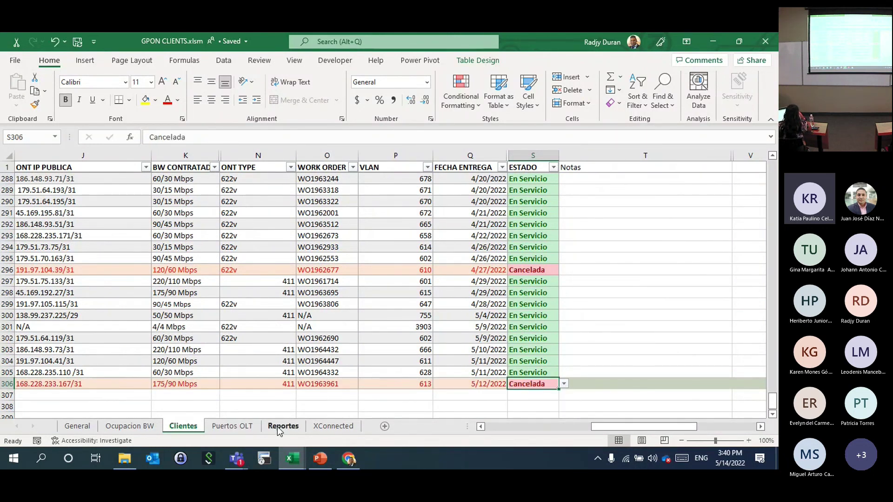
# - Reopen the Reportes sheet to check the monthly PivotTable and its chart, and close the GPON CLIENTS.xlsm workbook
pyautogui.click(282, 426)
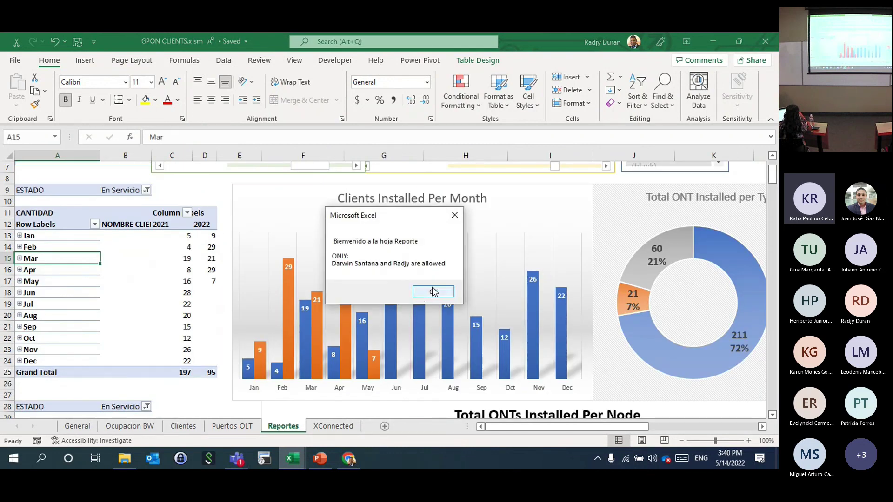
pyautogui.click(434, 291)
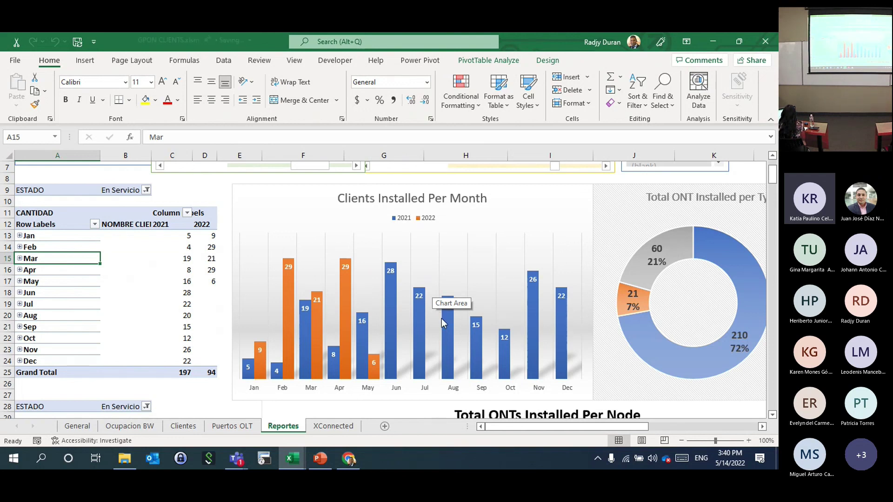
pyautogui.moveTo(442, 319)
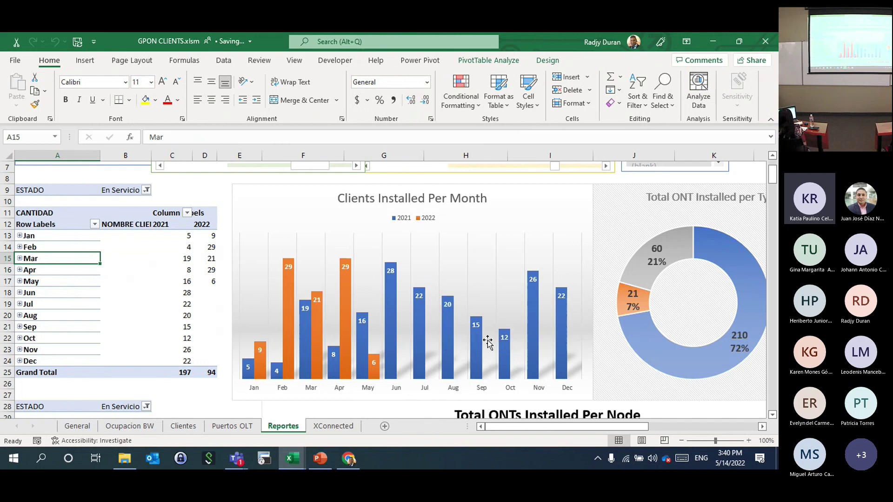
pyautogui.click(765, 42)
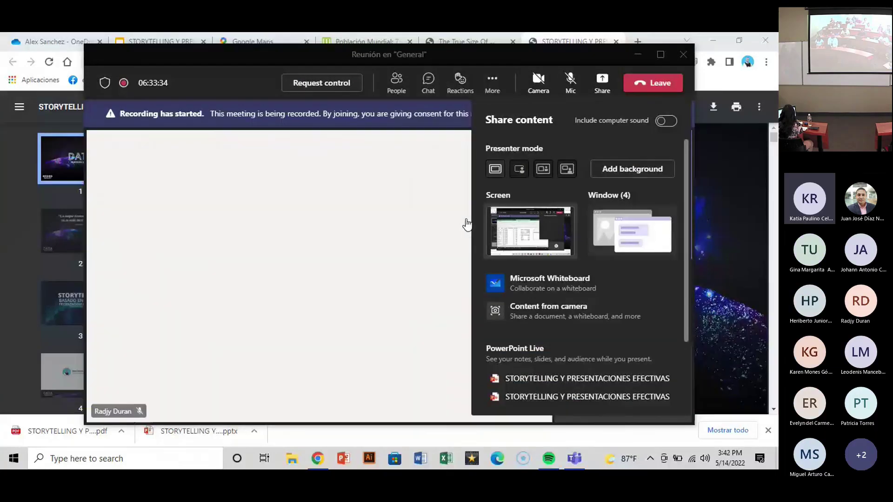
# - Share the full screen in the Teams meeting to present the STORYTELLING Y PRESENTACIONES EFECTIVAS PDF
pyautogui.click(482, 214)
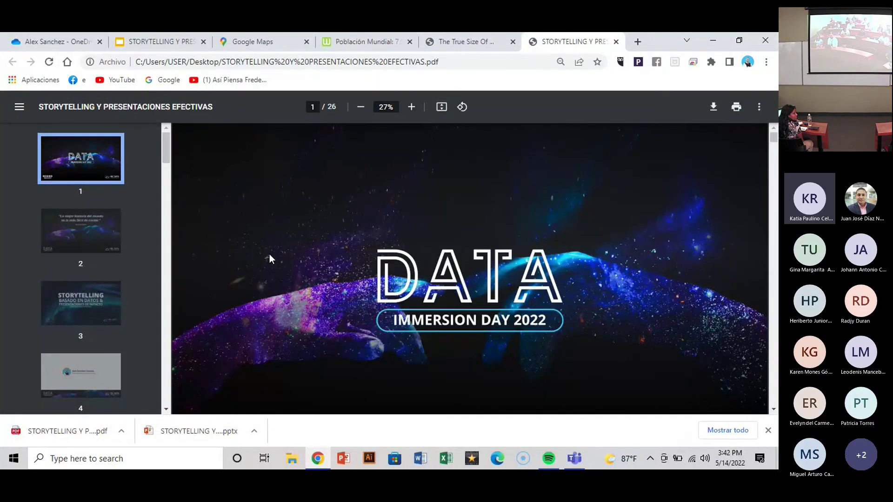